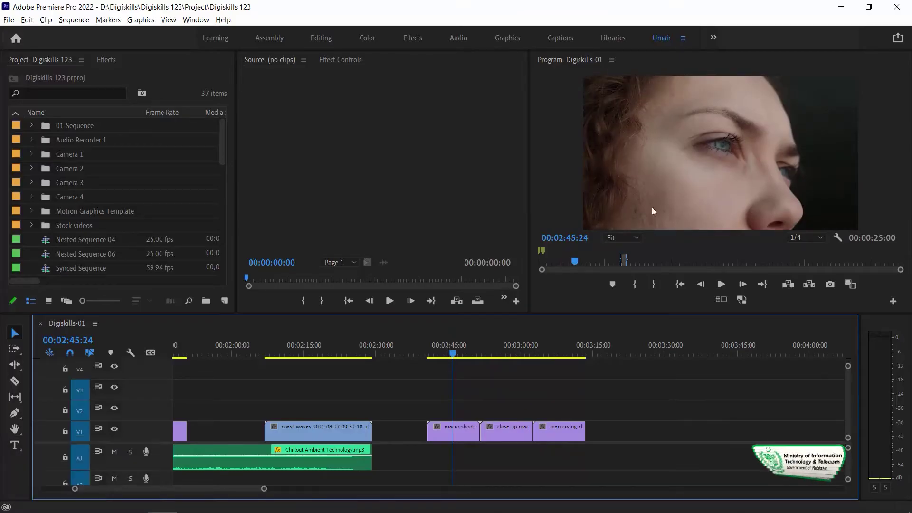
Step: Scale the macro-shoot clip on track V1 down to 35 within the frame
left_click(451, 345)
mouse_move(453, 345)
left_mouse_down()
mouse_move(472, 343)
mouse_move(456, 345)
left_mouse_up()
left_click(455, 427)
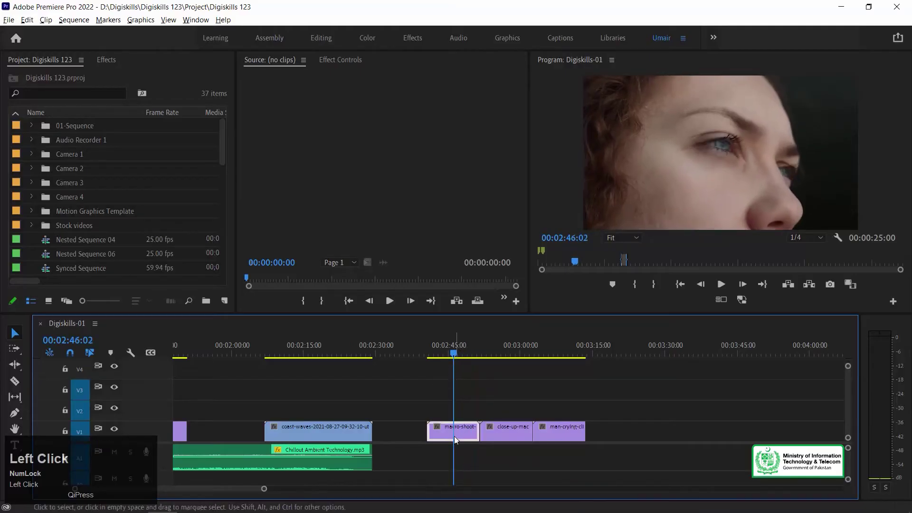
left_click(335, 62)
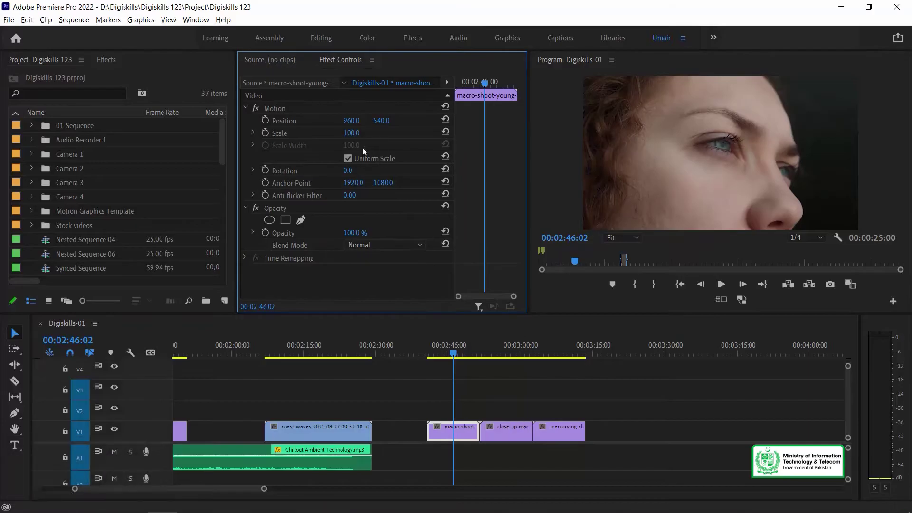
left_click(352, 133)
type("35")
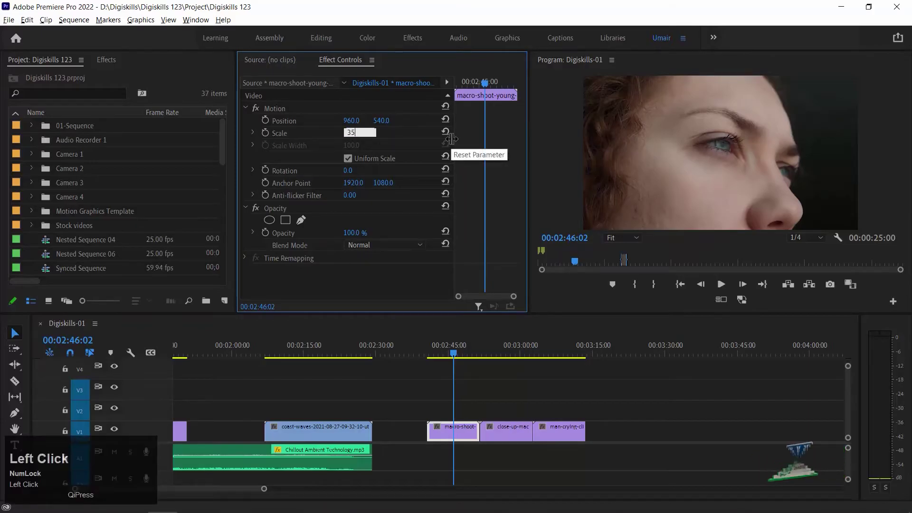
key("Return")
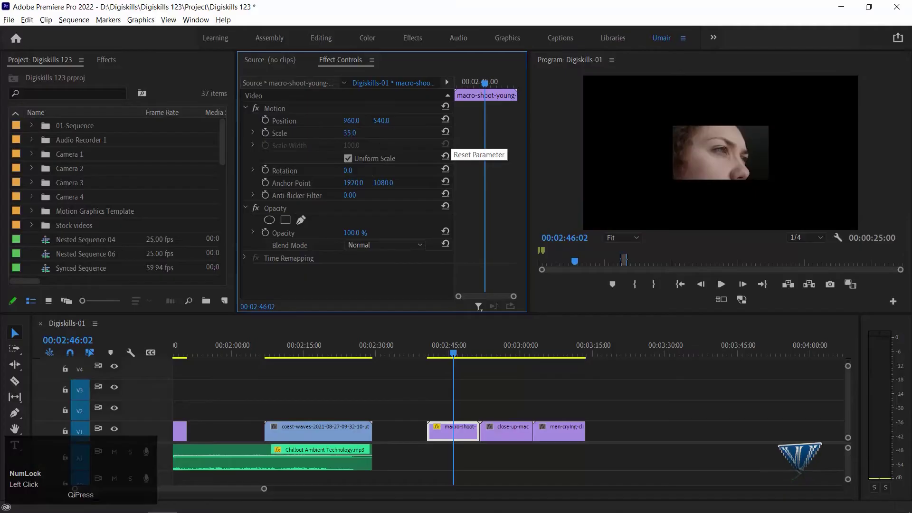
Step: Shift the scaled macro-shoot clip to the left side of the frame by setting its horizontal position to 339
left_click(275, 109)
left_click_drag(356, 123, 252, 123)
left_click(448, 351)
left_click(450, 351)
Step: Paste the macro-shoot clip's Motion attributes onto the close-up-macro clip
left_click(503, 351)
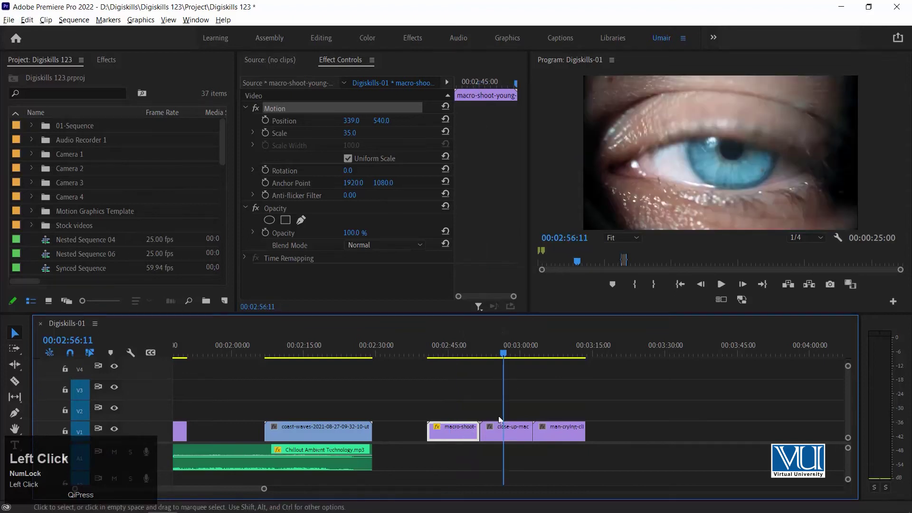
left_click(500, 426)
key("ctrl+alt+v")
key("Return")
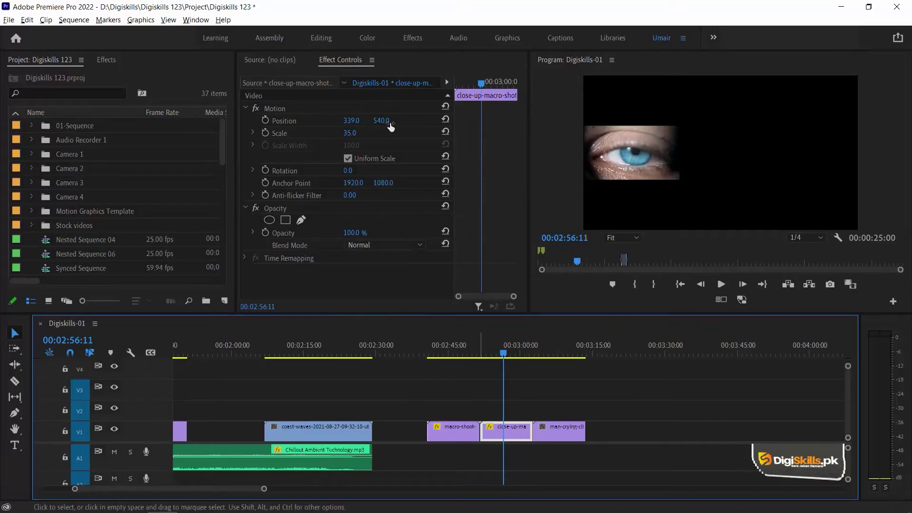
Step: Stack the close-up-macro clip on V2 directly above the macro-shoot clip and set its horizontal position to about 1017, mid-frame
left_click_drag(352, 121, 447, 507)
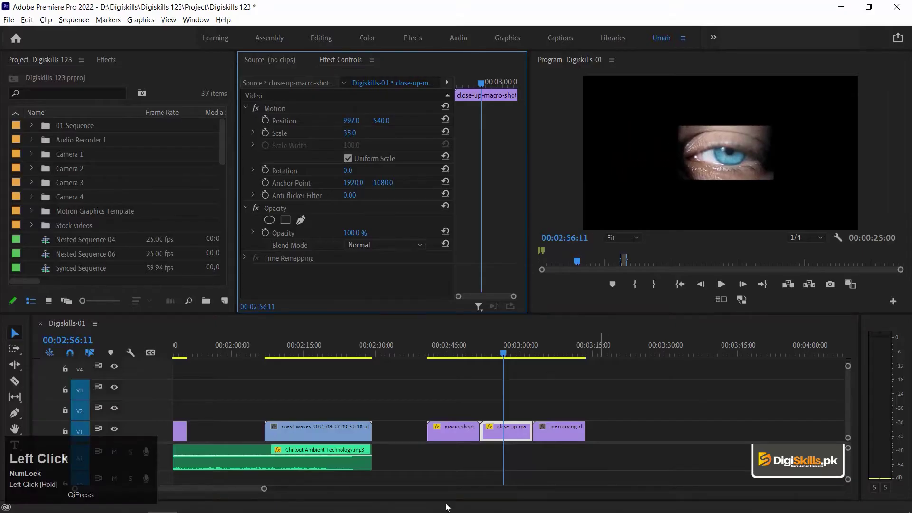
left_click_drag(506, 430, 452, 366)
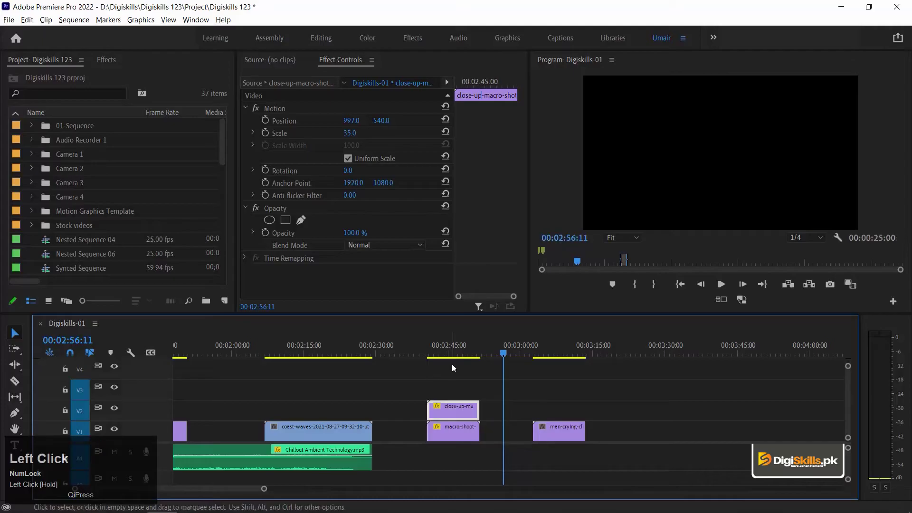
left_click(450, 343)
left_click_drag(356, 124, 368, 125)
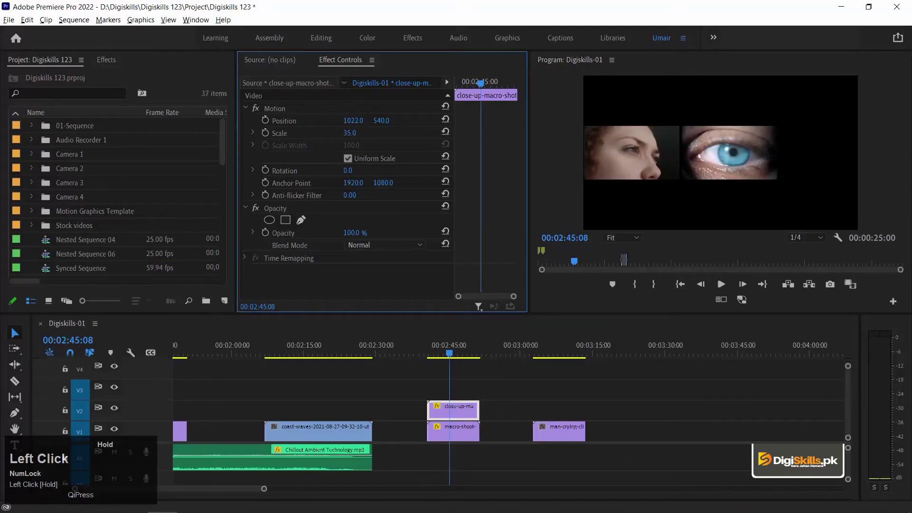
Step: Stack the man-crying clip on V3 above the other two clips and paste the copied Motion attributes onto it
left_click_drag(548, 431, 451, 376)
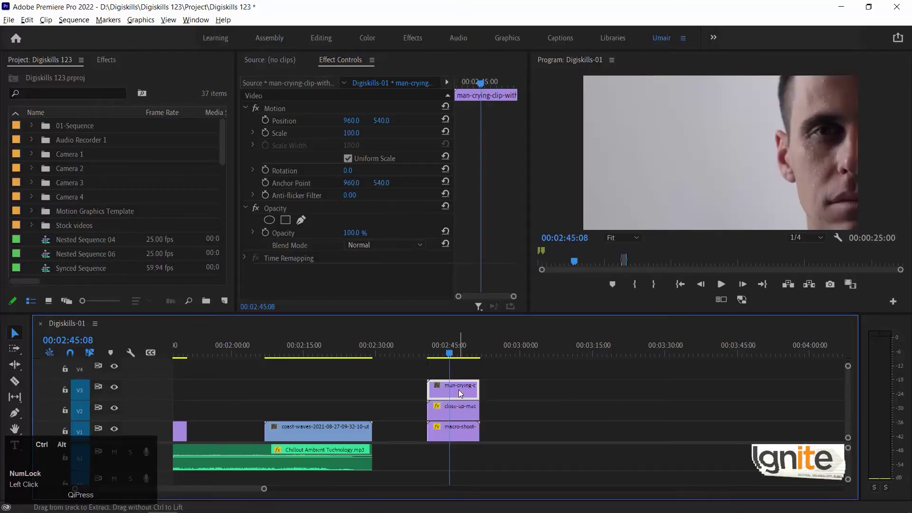
key("ctrl+alt+v")
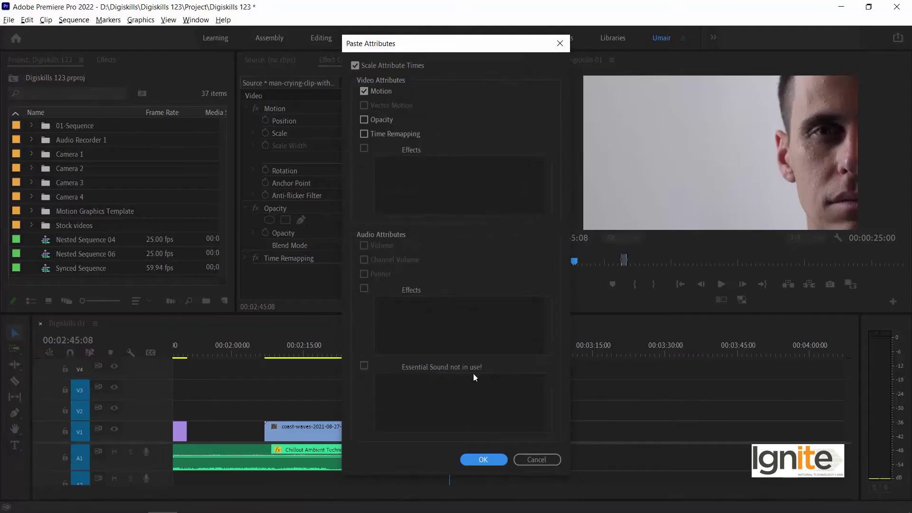
left_click(484, 460)
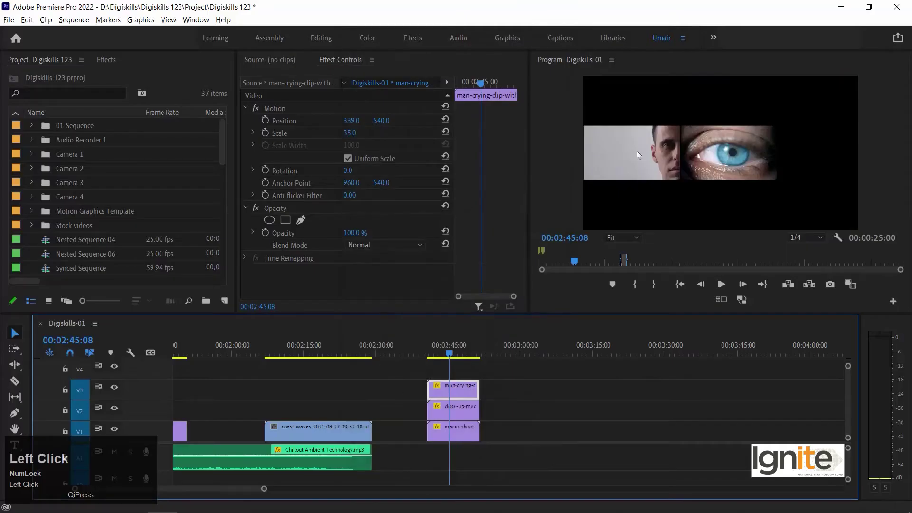
Step: Apply the Horizontal Flip effect to the man-crying clip and place it at the frame's right side with horizontal position 1730
left_click_drag(344, 121, 381, 121)
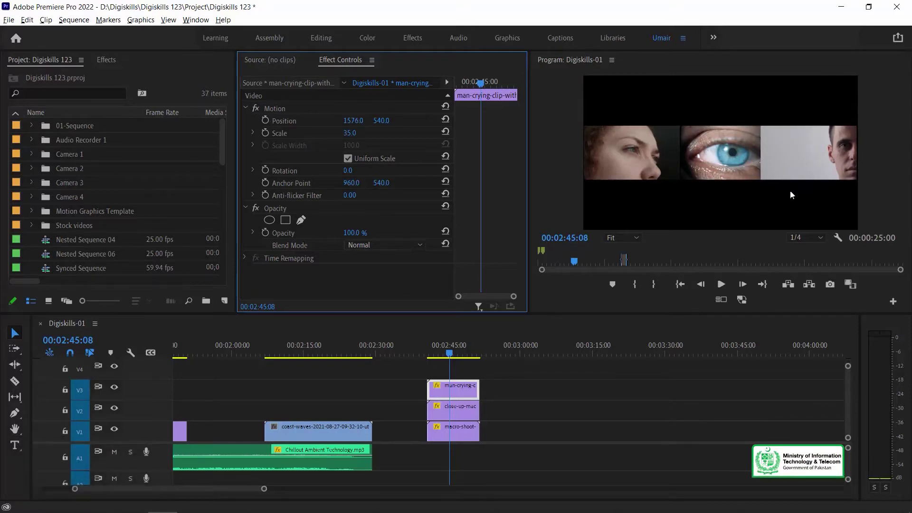
left_click(107, 59)
left_click(39, 75)
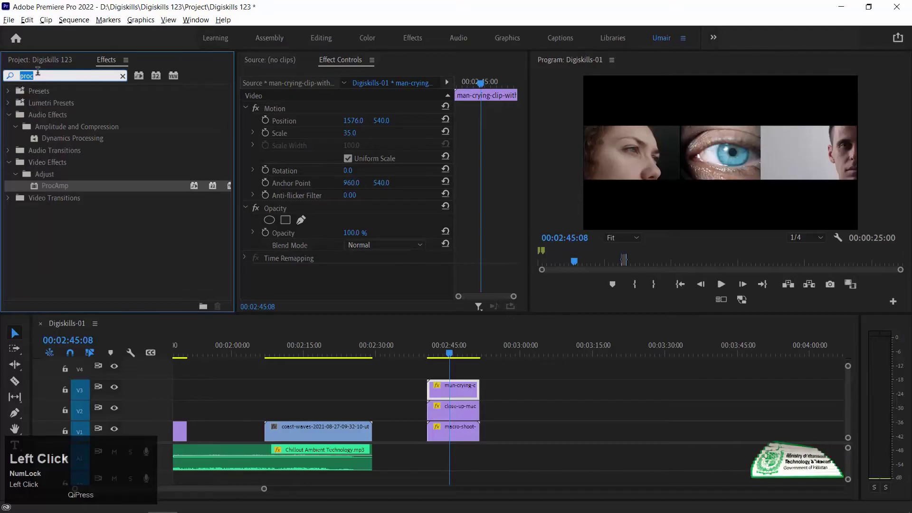
type("flip")
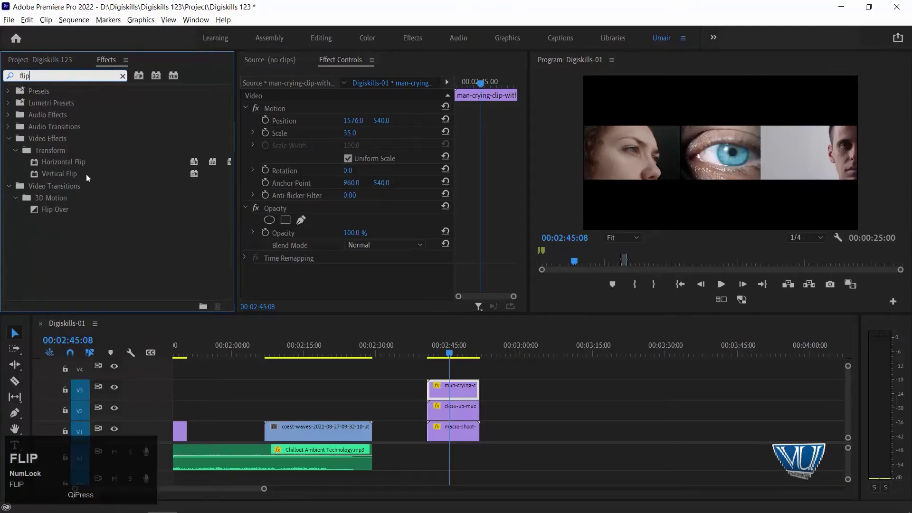
double_click(61, 161)
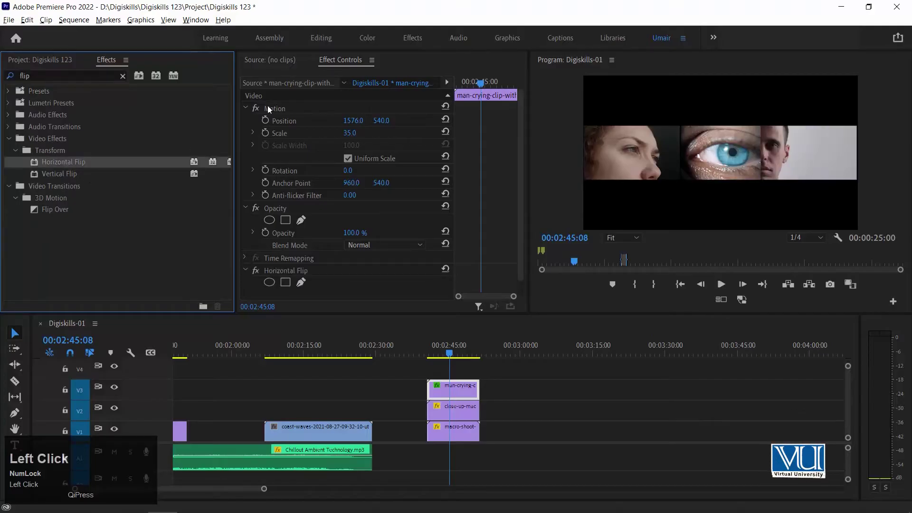
mouse_move(353, 121)
left_mouse_down()
mouse_move(441, 121)
mouse_move(348, 120)
mouse_move(357, 122)
left_mouse_up()
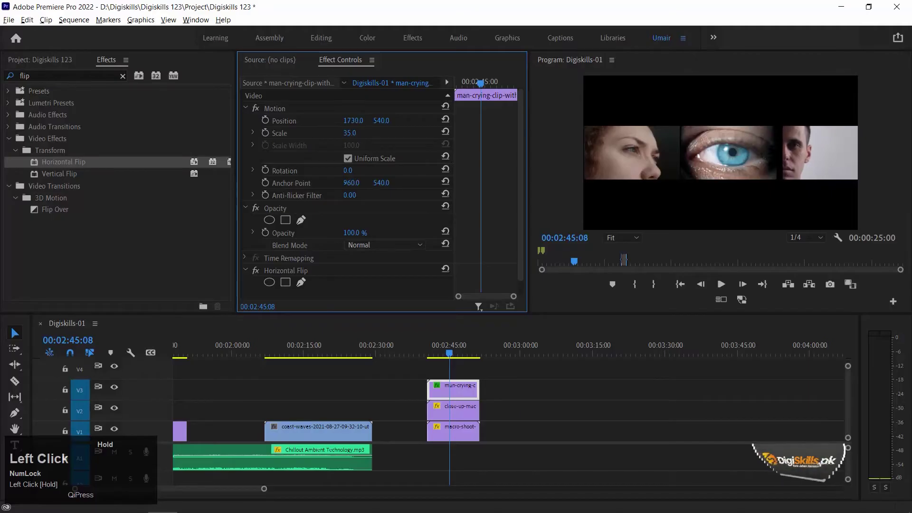
Step: Nest the three stacked clips on V1, V2 and V3 into one sequence, keeping the default name
left_click(449, 356)
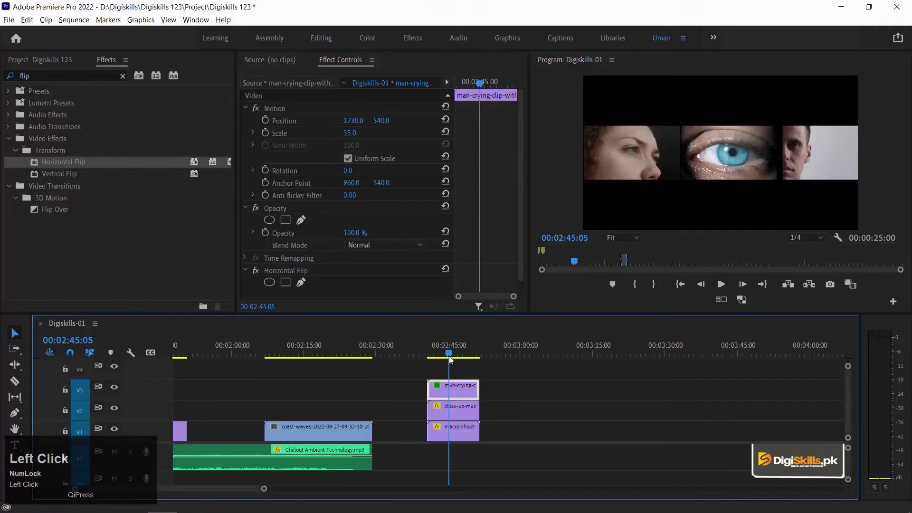
left_click_drag(497, 372, 446, 443)
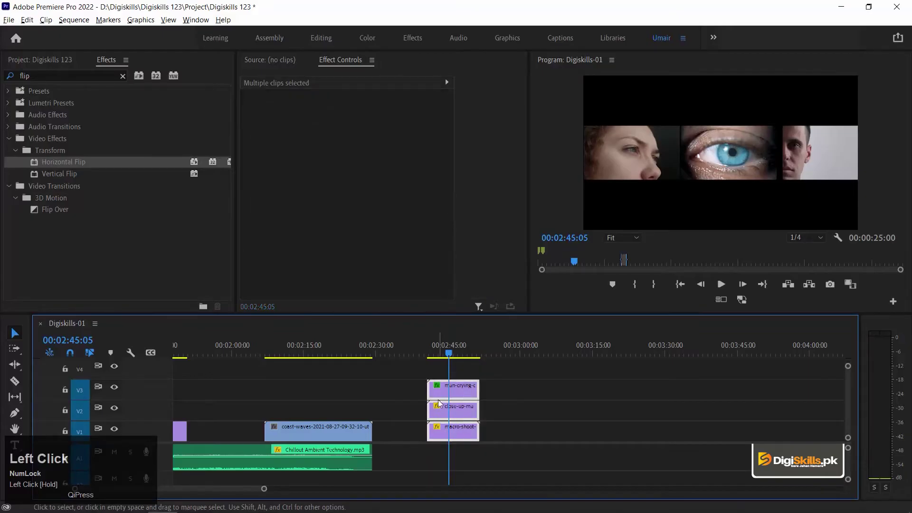
left_click(530, 402)
left_click(455, 409)
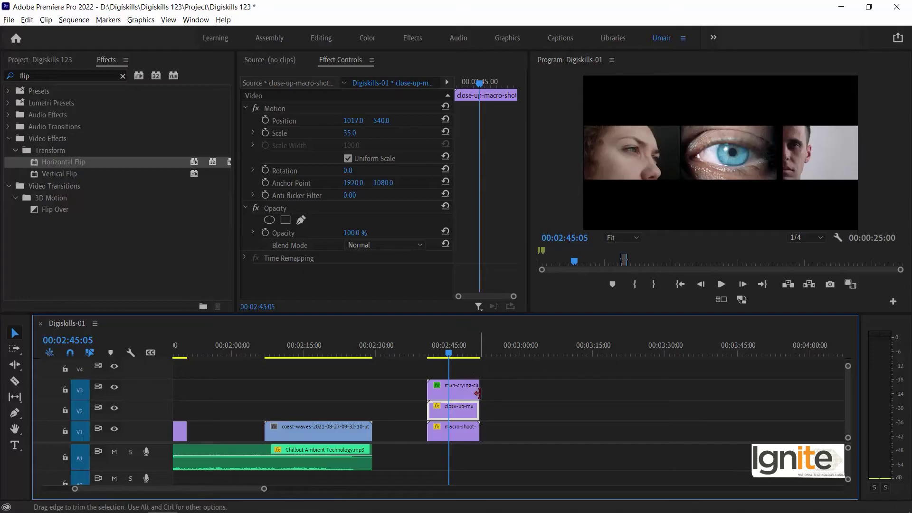
left_click_drag(502, 375, 472, 412)
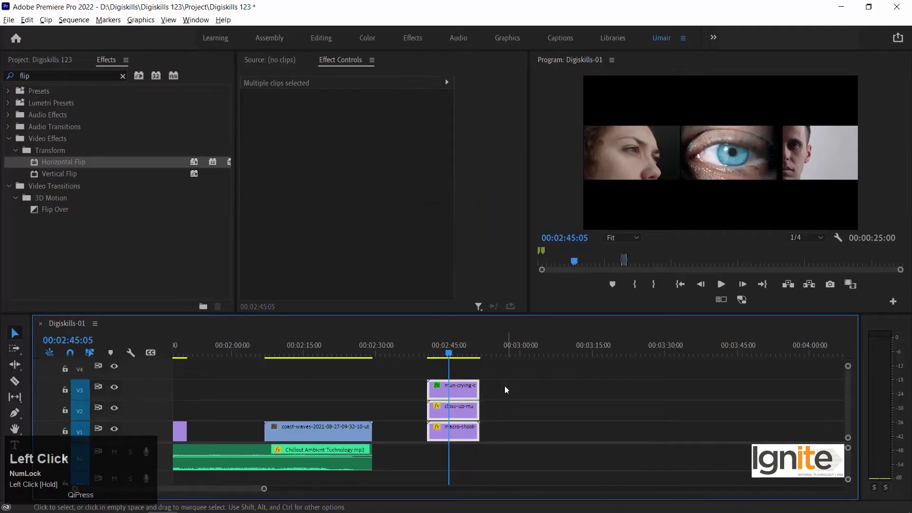
right_click(463, 409)
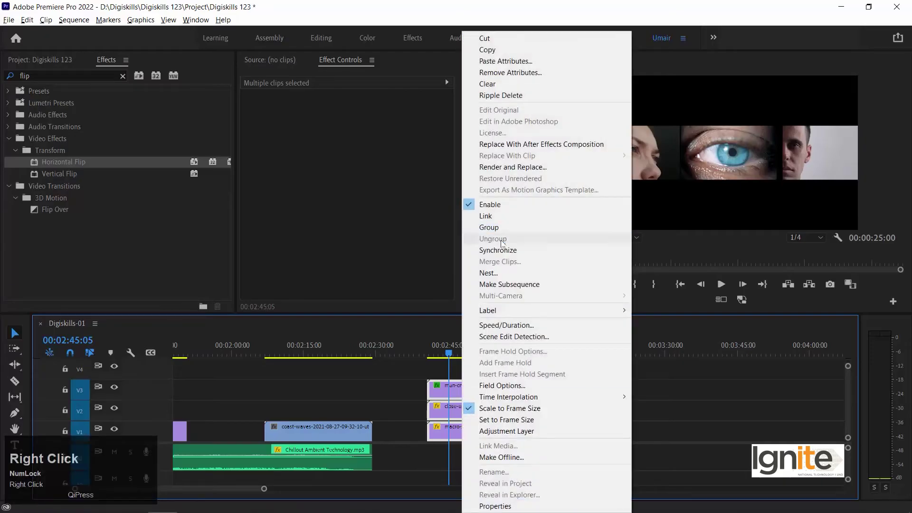
left_click(502, 274)
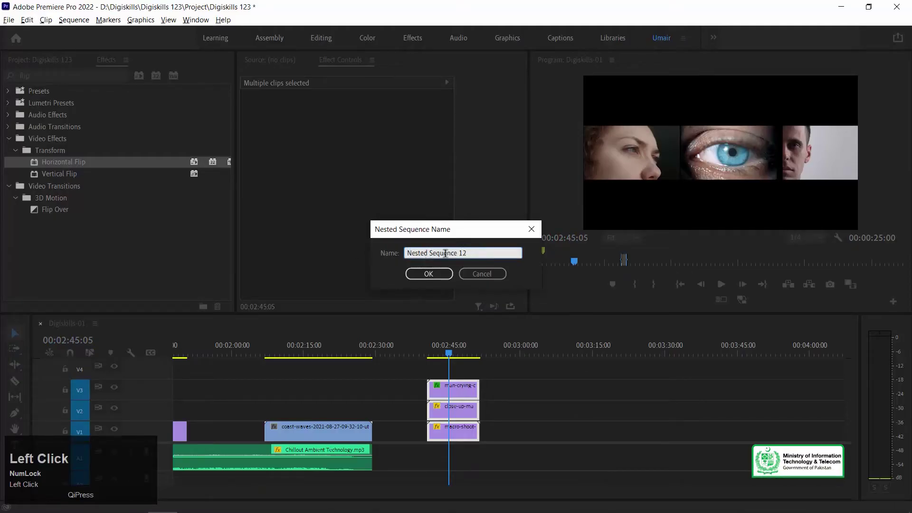
left_click(312, 254)
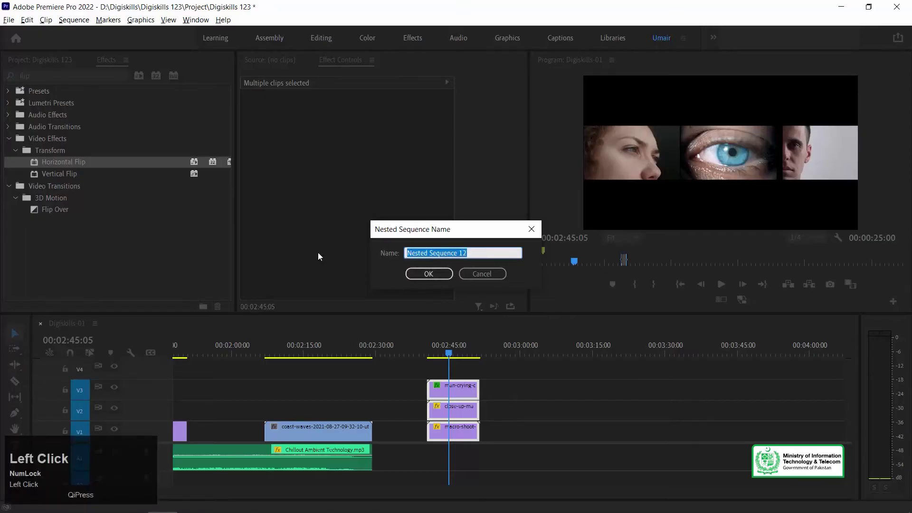
left_click(429, 273)
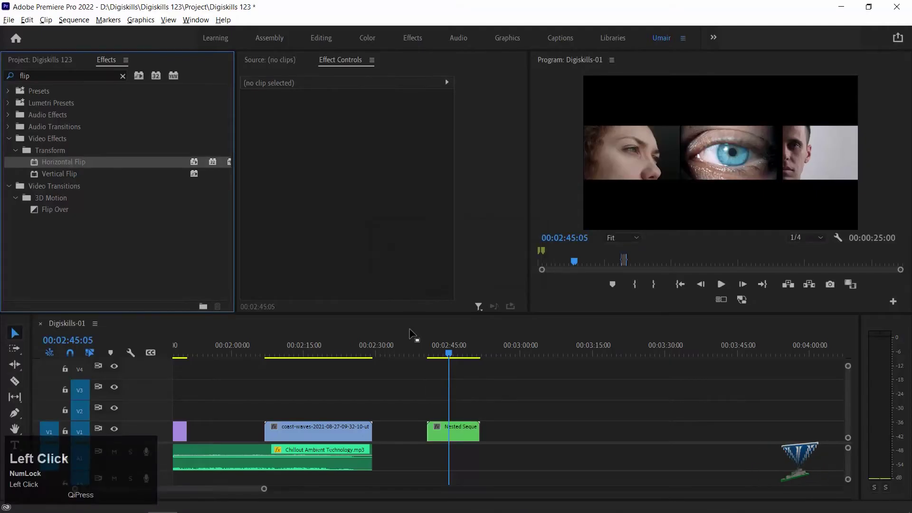
Step: Inspect the nested clip by scrubbing over it, opening it to view its stacked source clips, and returning to the Digiskills-01 sequence
left_click(459, 428)
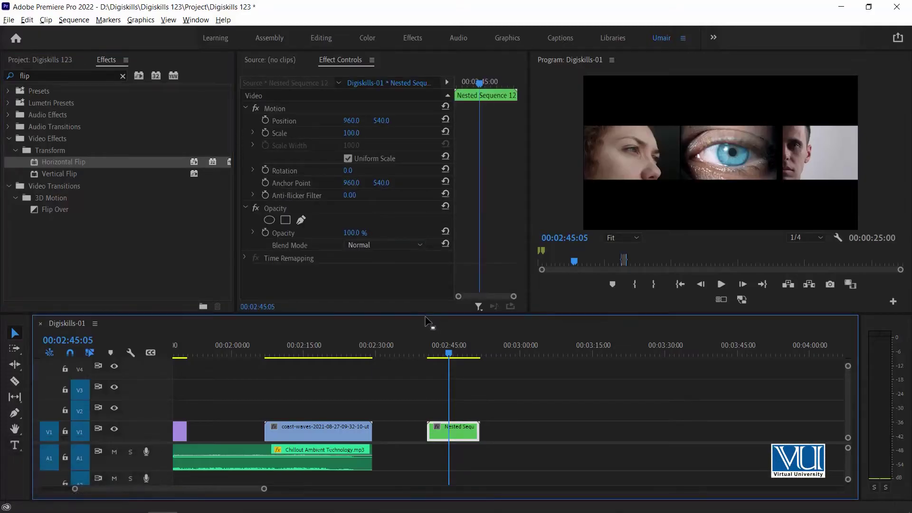
left_click_drag(452, 355, 433, 356)
double_click(460, 433)
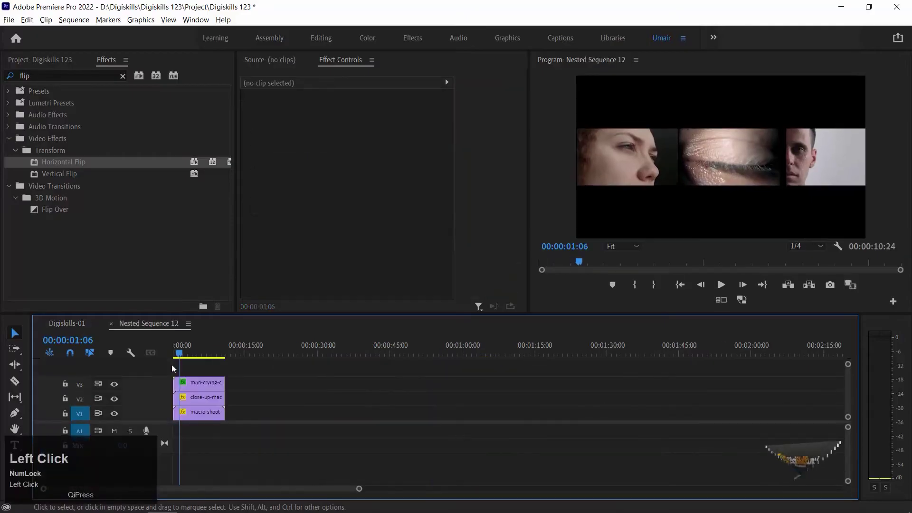
left_click_drag(186, 353, 206, 353)
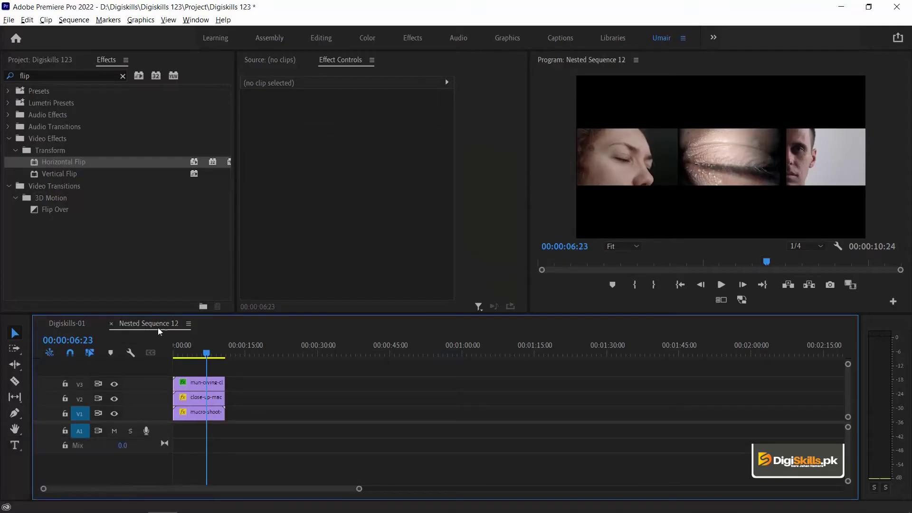
left_click(112, 323)
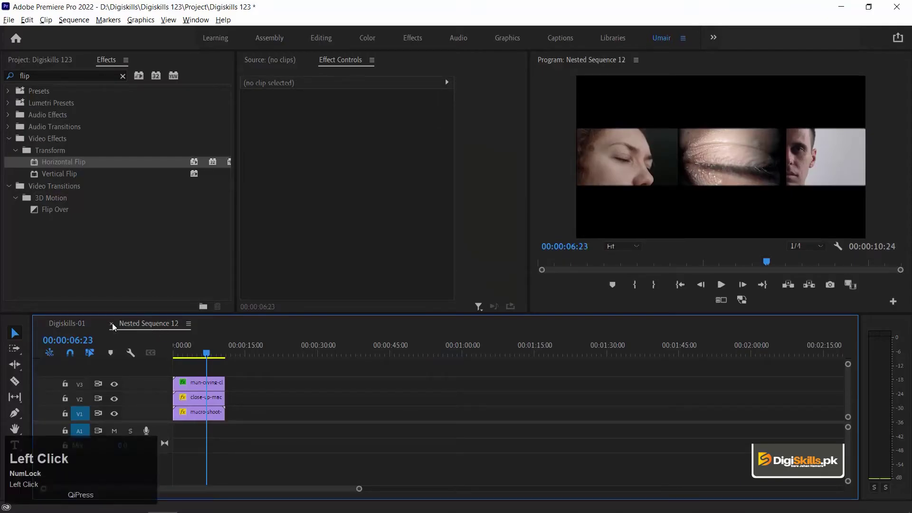
left_click(448, 352)
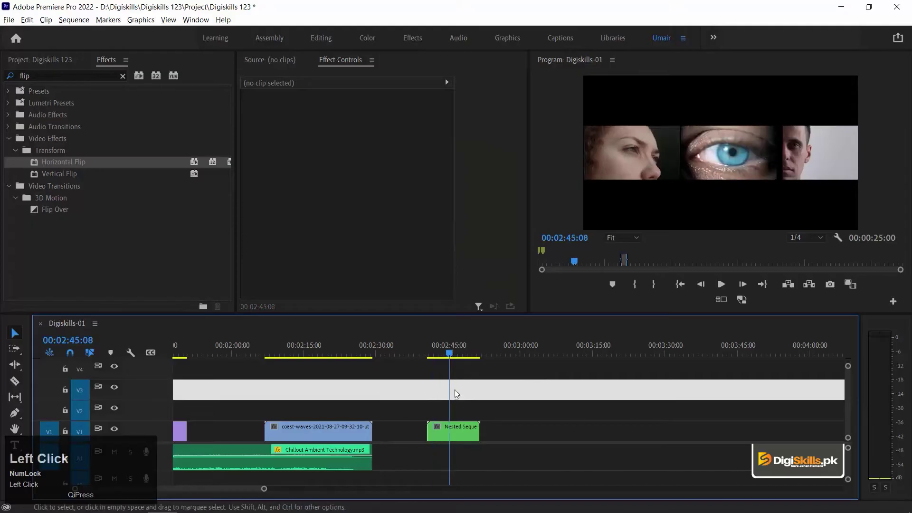
left_click(460, 432)
double_click(459, 431)
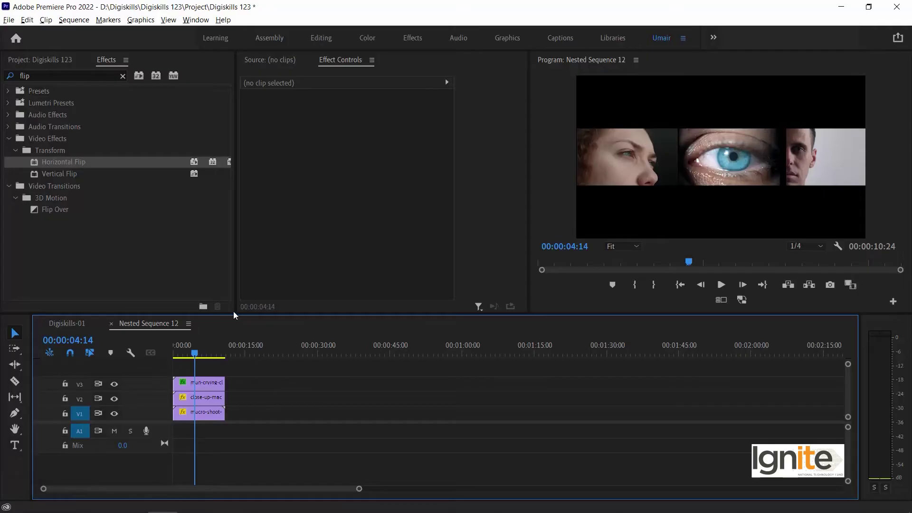
left_click(111, 324)
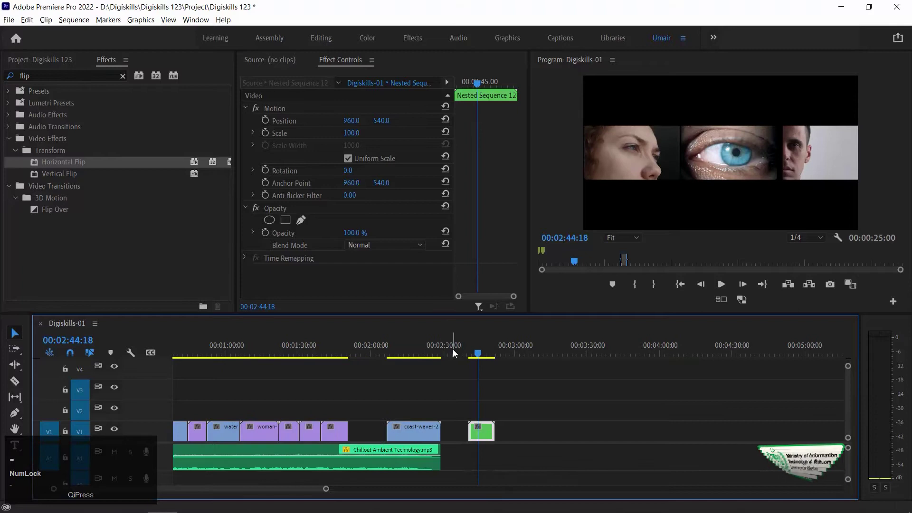
Step: Move the portrait-sad-man clip to V2 and the woman-with-teddy-bear clip to V3, stacked above the nested clip
key("minus")
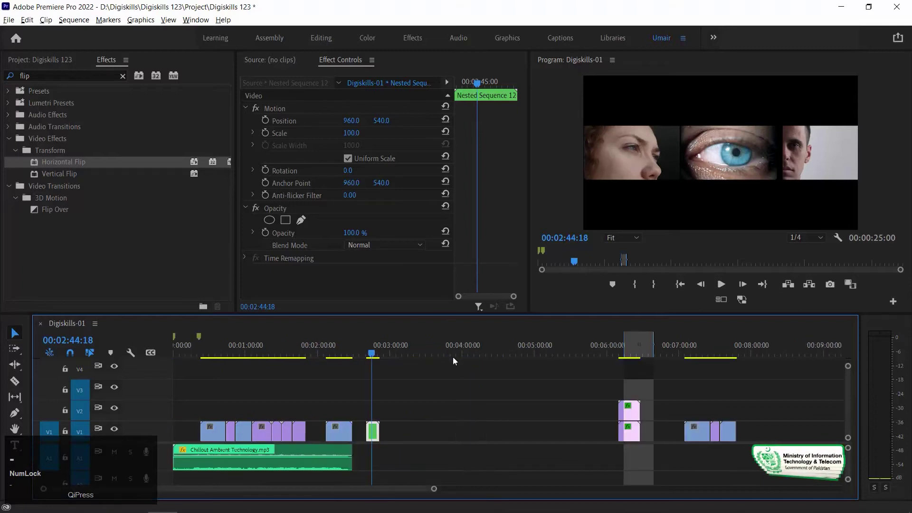
left_click(241, 347)
scroll(309, 361, "up", 5)
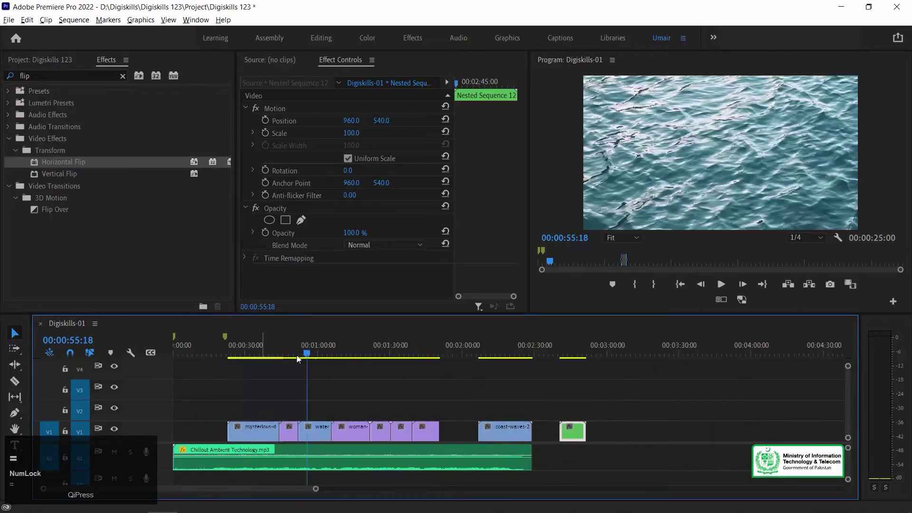
left_click(343, 349)
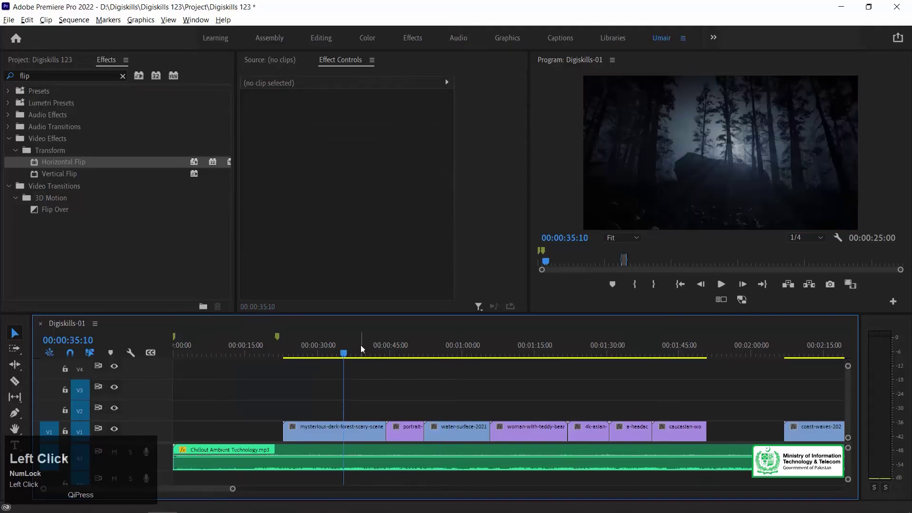
left_click(410, 356)
scroll(409, 356, "down", 2)
left_click_drag(288, 431, 569, 409)
left_click(340, 350)
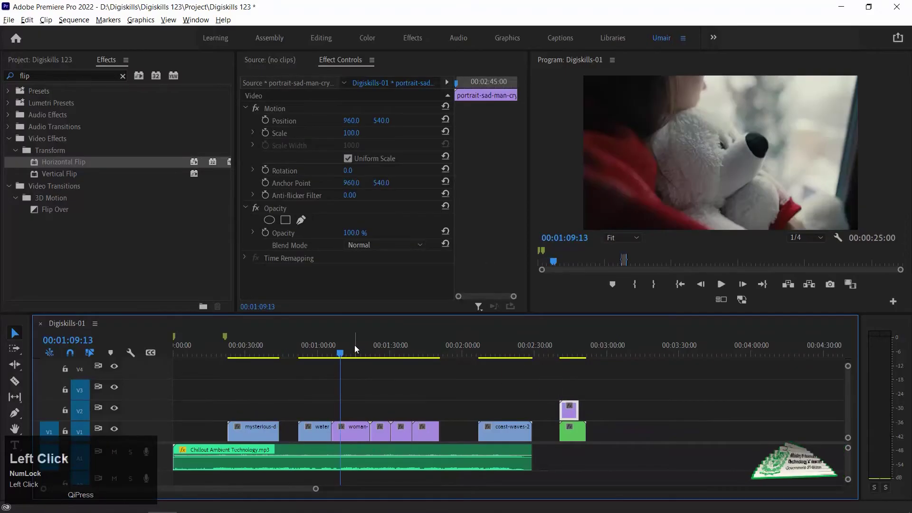
left_click_drag(352, 428, 577, 387)
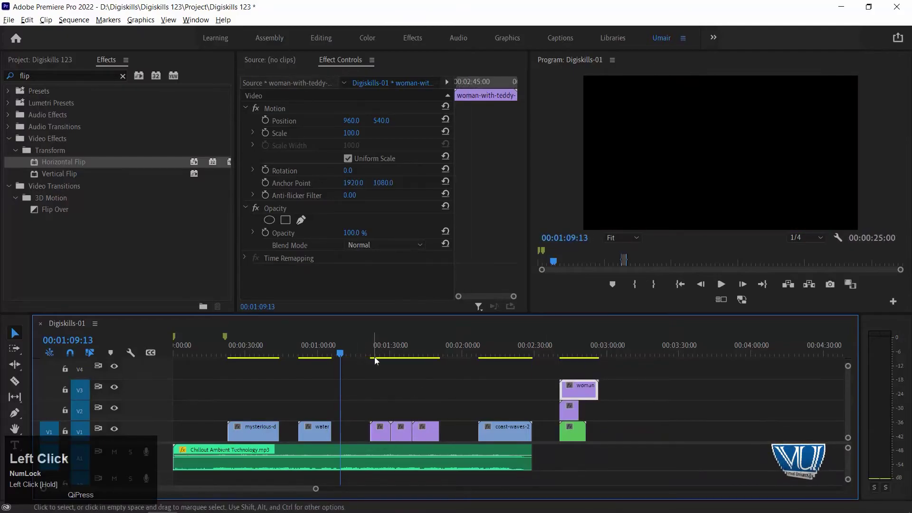
Step: Move the a-headache-woman clip from V1 to V4 on top of the stack above the nested clip
left_click(372, 353)
key("Down")
key("Down")
key("Down")
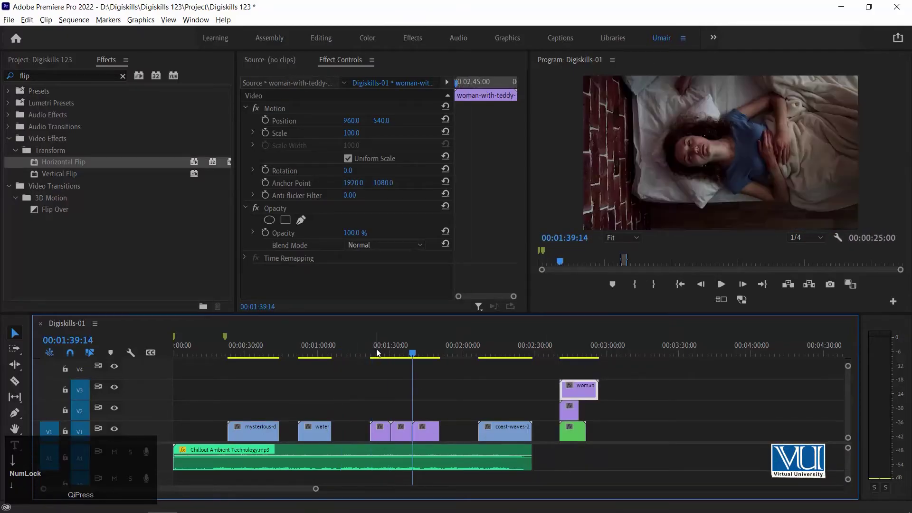
key("Up")
key("Up")
left_click_drag(402, 434, 573, 375)
Step: Examine the stacked layers from the nested clip on V1 up to the headache-woman clip on V4
left_click(568, 348)
key("equal")
key("equal")
key("equal")
key("equal")
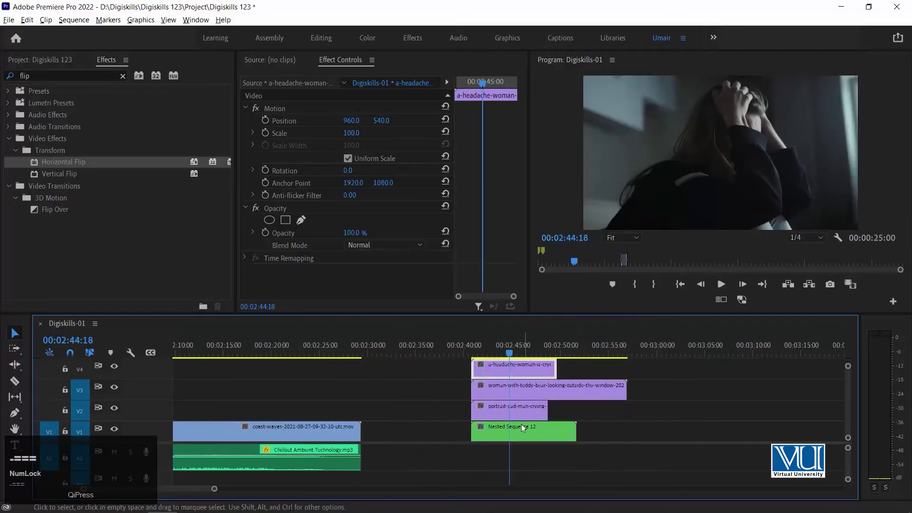
left_click(504, 431)
left_click(515, 408)
left_click(514, 392)
left_click(512, 366)
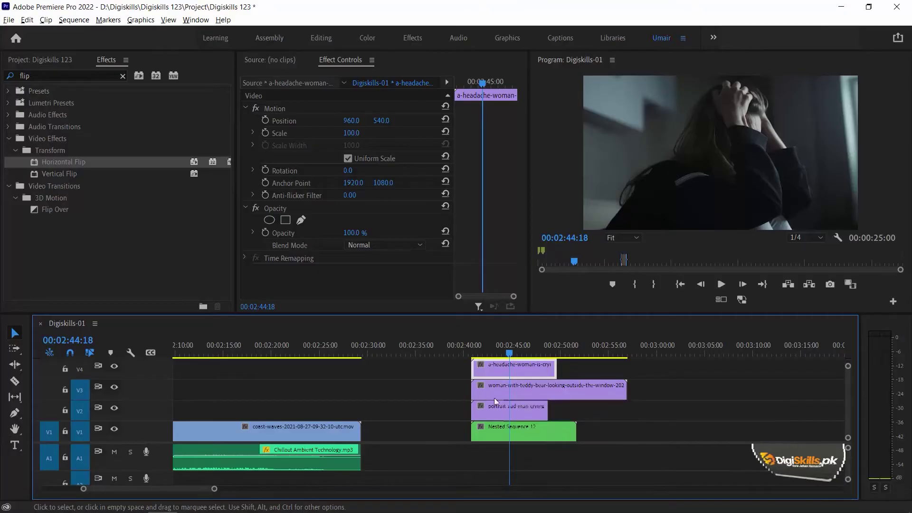
left_click(514, 426)
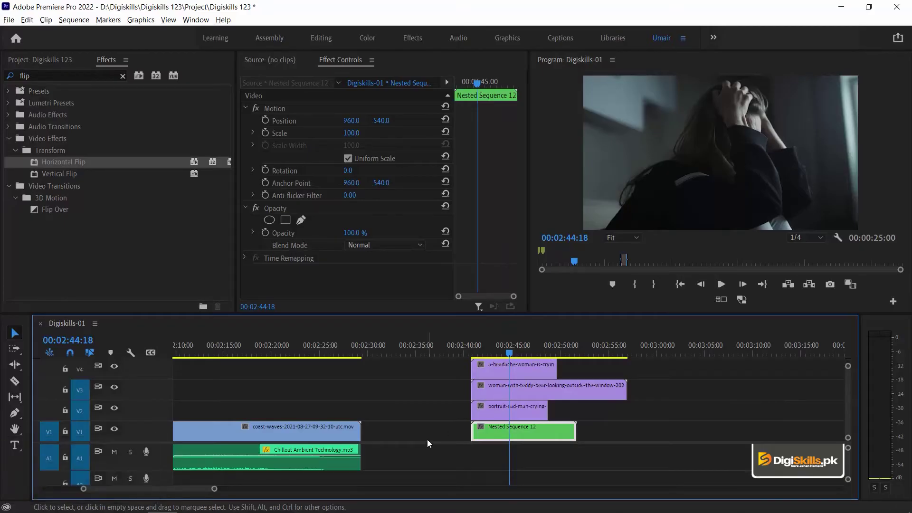
Step: Copy the macro-shoot clip inside the nested sequence and paste its Motion attributes onto the portrait-sad-man clip on V2
left_click(527, 402)
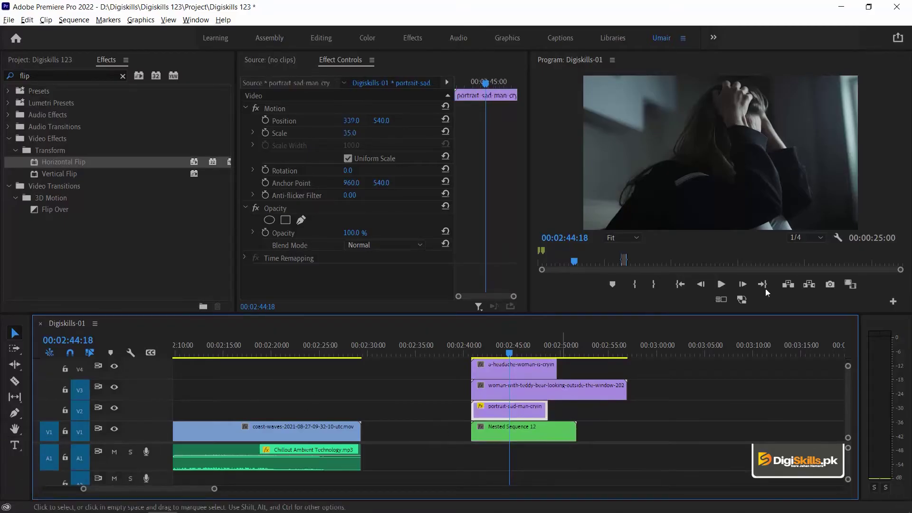
double_click(521, 433)
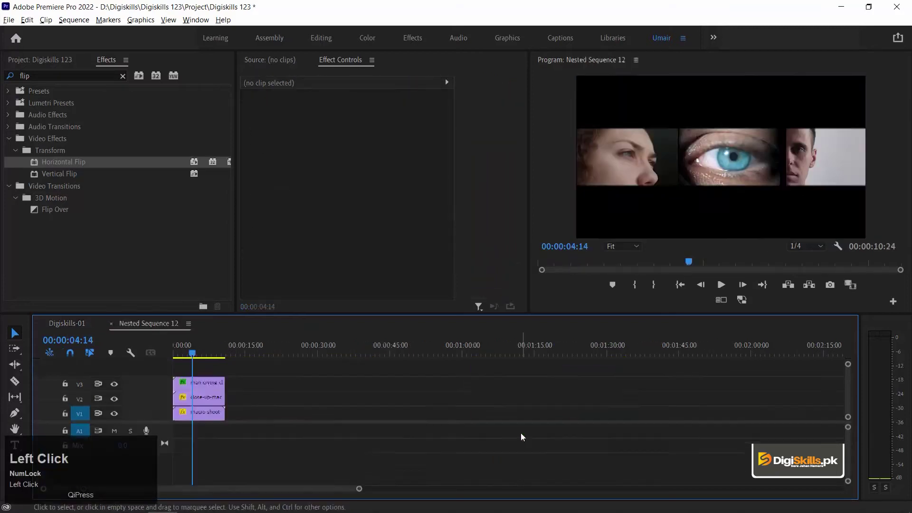
left_click(188, 414)
key("ctrl+c")
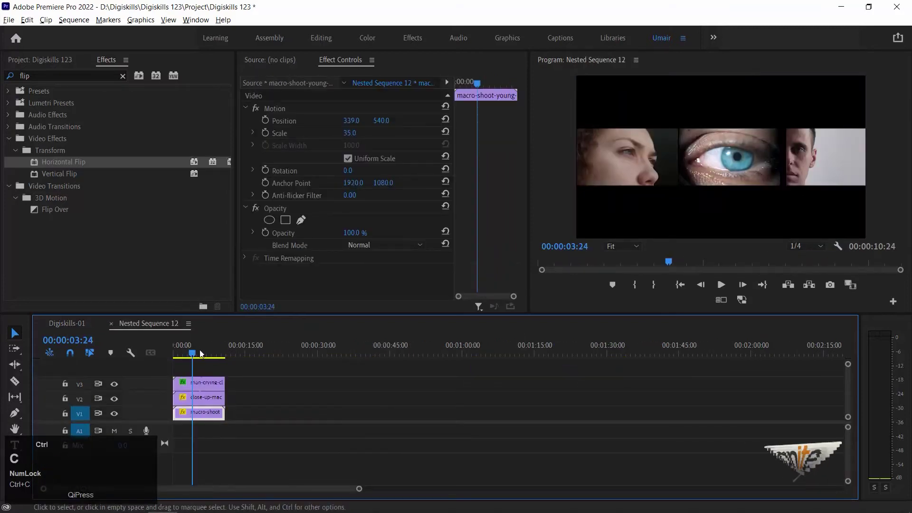
left_click(110, 323)
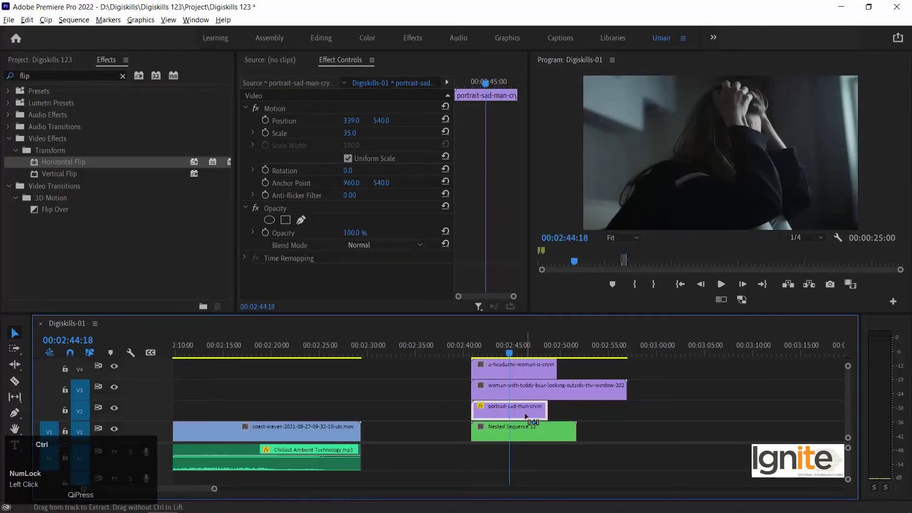
key("ctrl+alt+v")
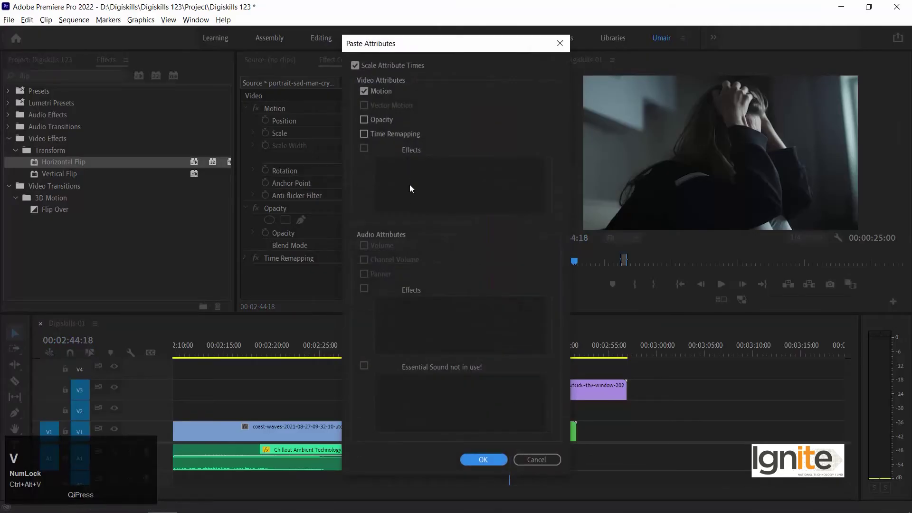
left_click(490, 460)
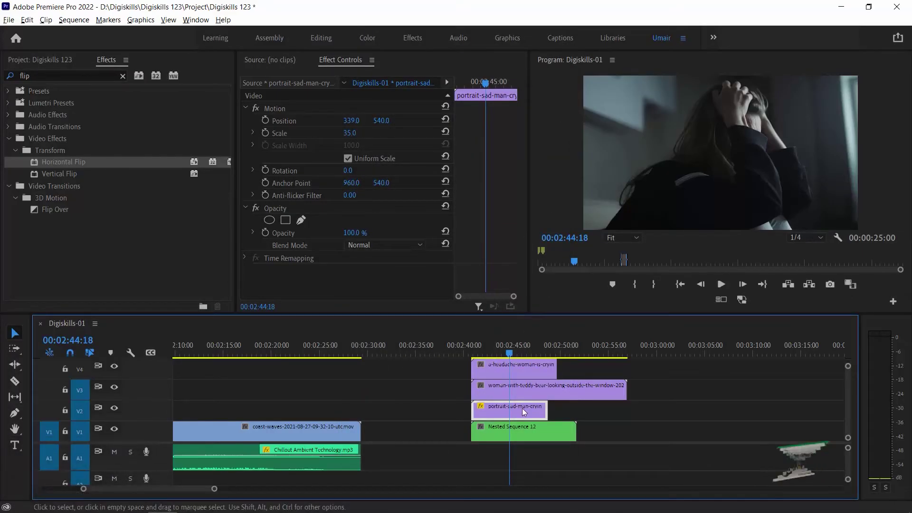
Step: Disable the clips on V3 and V4 and preview the scaled portrait-sad-man clip over the nested split-screen
left_click_drag(505, 366, 520, 394)
right_click(520, 393)
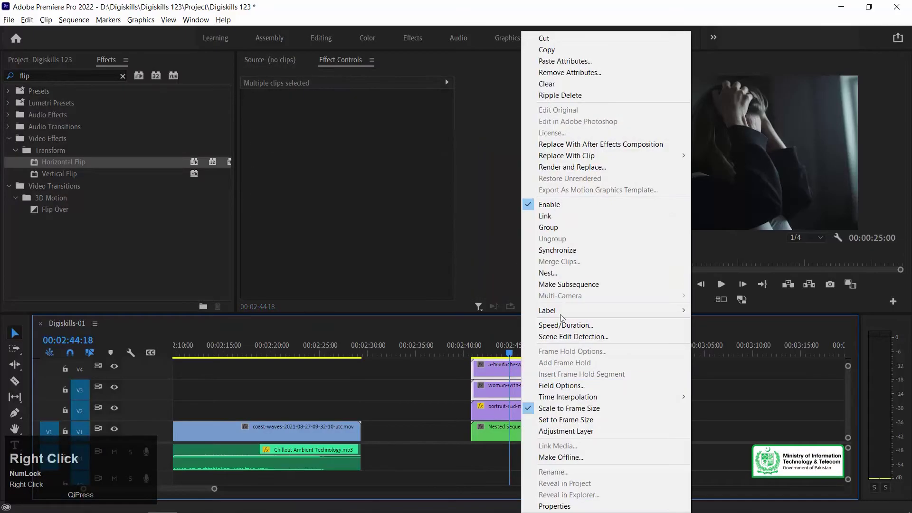
left_click(546, 216)
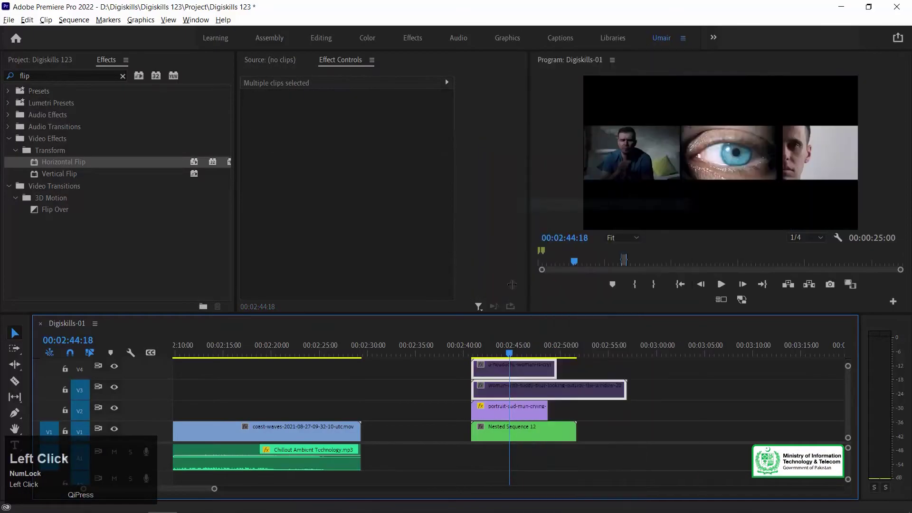
left_click(503, 406)
mouse_move(501, 343)
left_mouse_down()
mouse_move(477, 341)
mouse_move(497, 342)
left_mouse_up()
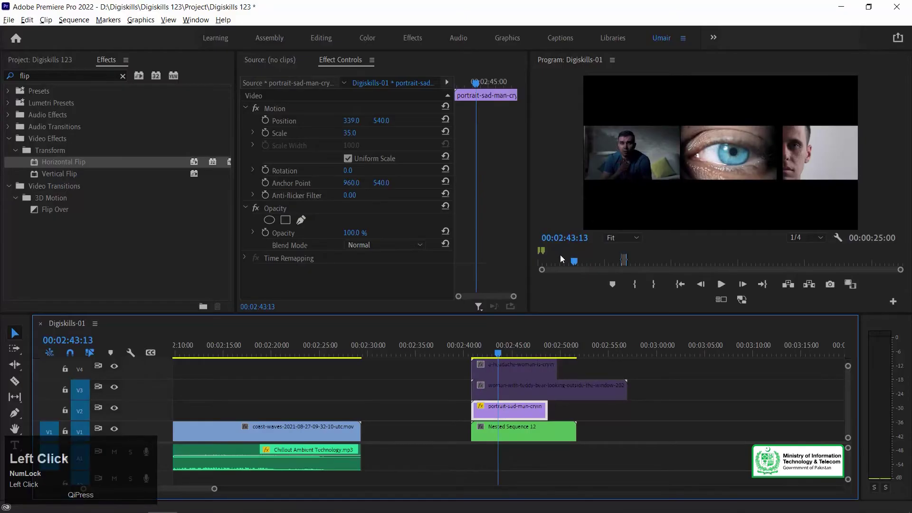
Step: Disable the portrait-sad-man clip on V2 to compare it with the nested clip, and enable it again
right_click(549, 364)
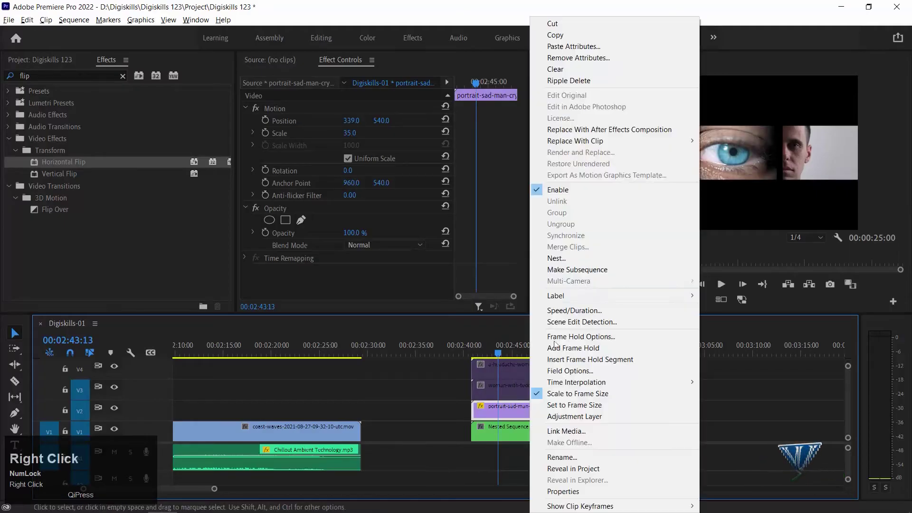
left_click(580, 193)
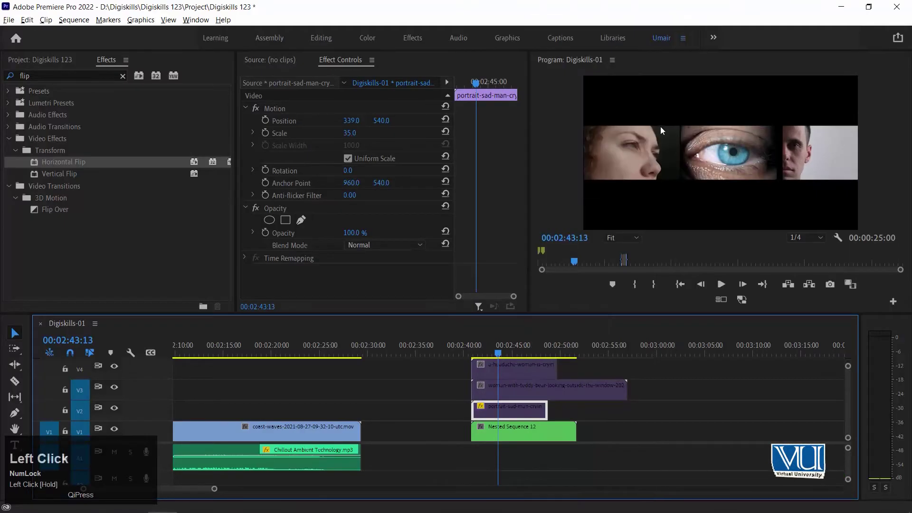
right_click(498, 412)
left_click(483, 408)
right_click(512, 406)
left_click(570, 188)
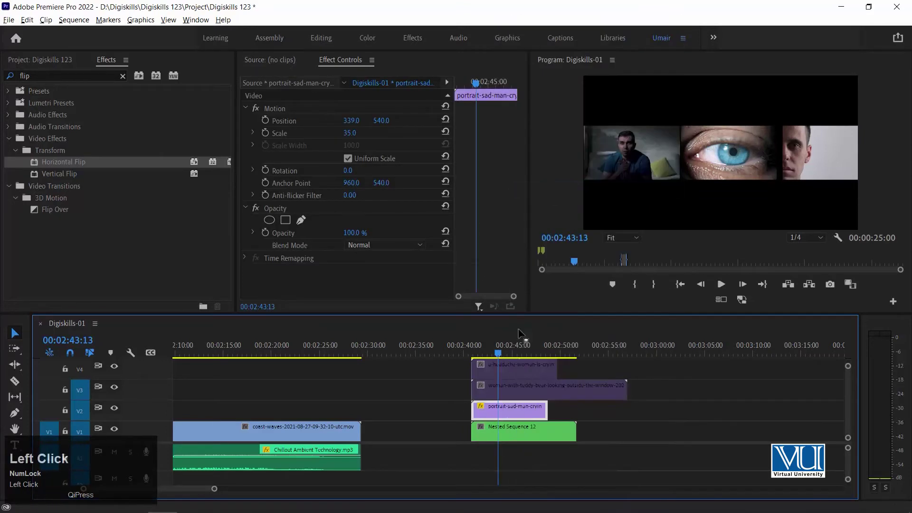
Step: Enable the woman-with-teddy-bear clip on V3 and paste the nested close-up clip's Motion attributes onto it
left_click(509, 397)
key("shift+e")
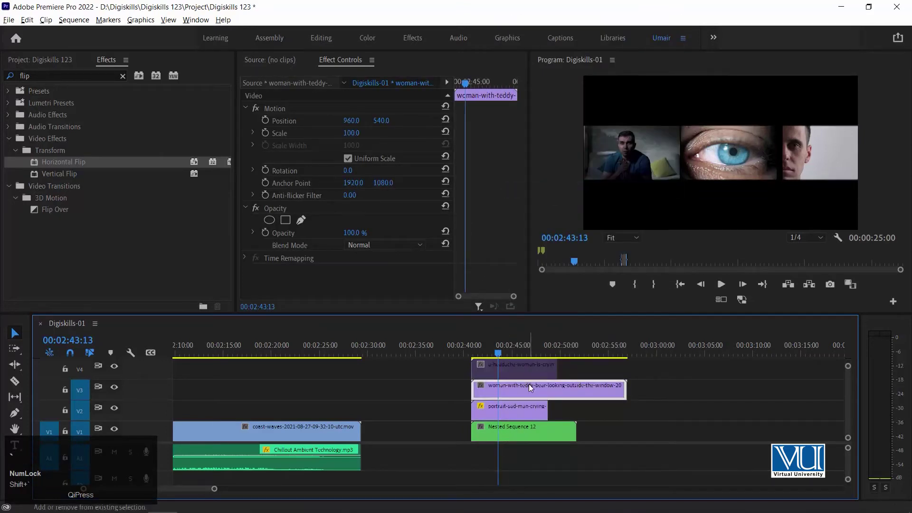
double_click(505, 430)
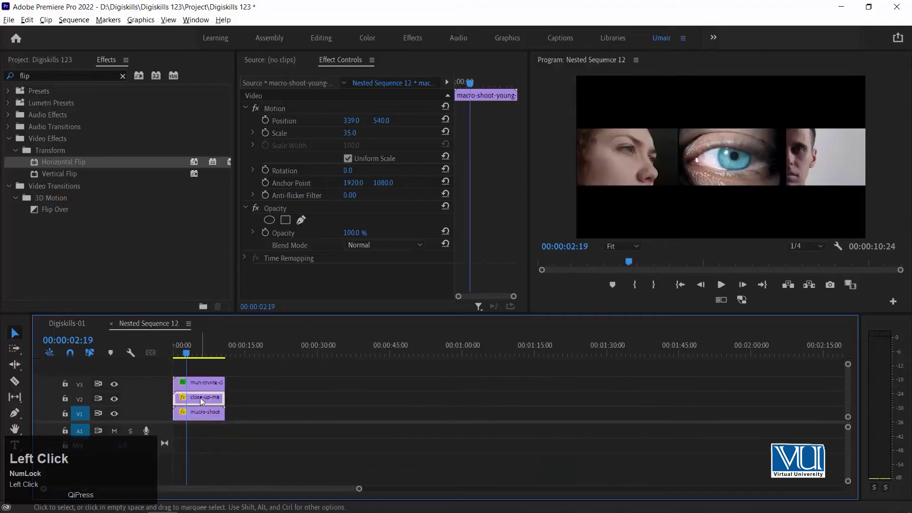
left_click(67, 323)
left_click(494, 394)
key("ctrl+alt+v")
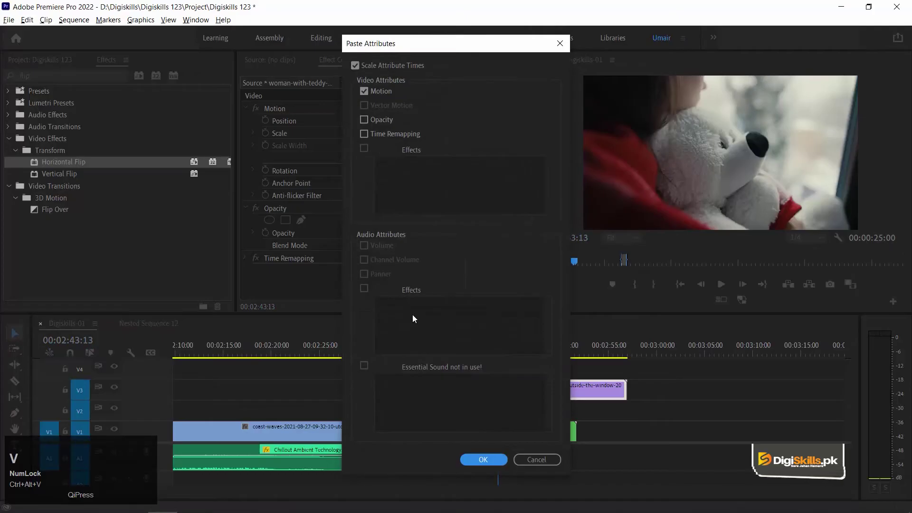
key("Return")
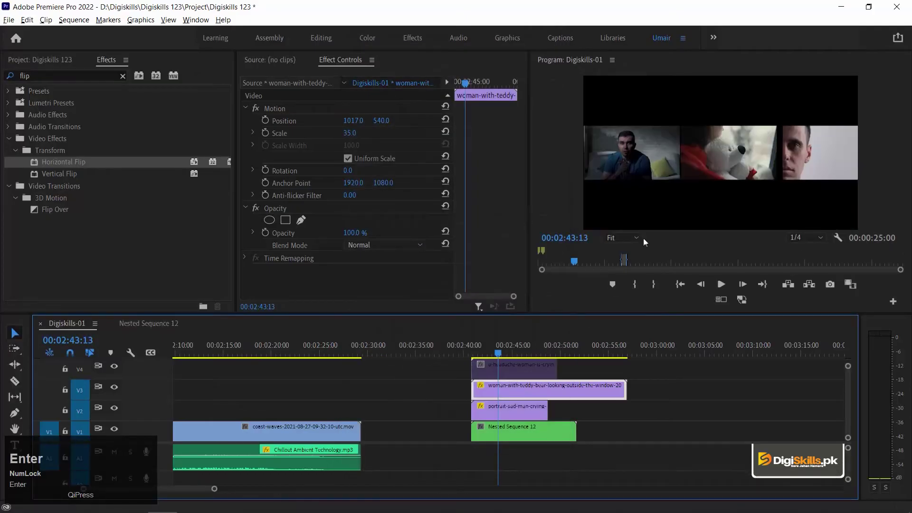
Step: Copy the man-crying clip inside the nested sequence and paste its Motion and Horizontal Flip attributes onto the headache-woman clip on V4
double_click(529, 425)
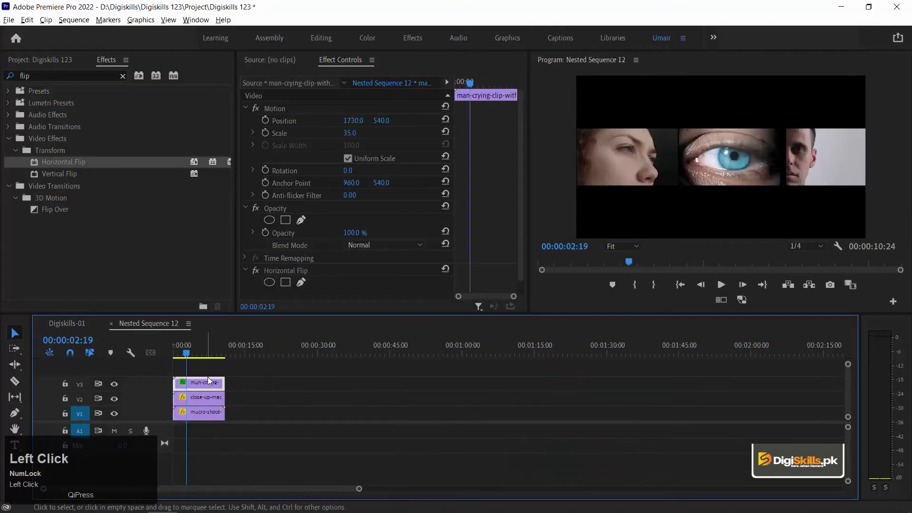
left_click(87, 324)
left_click(529, 372)
key("ctrl+alt+v")
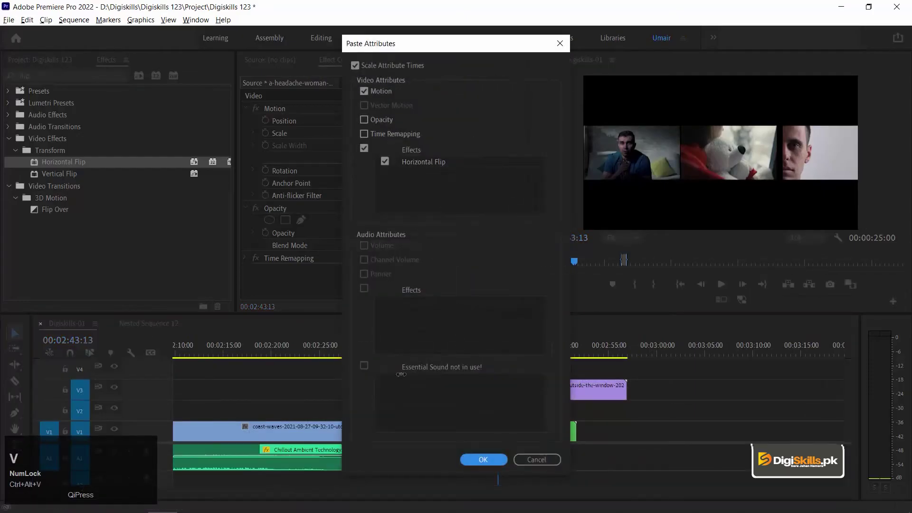
left_click(483, 459)
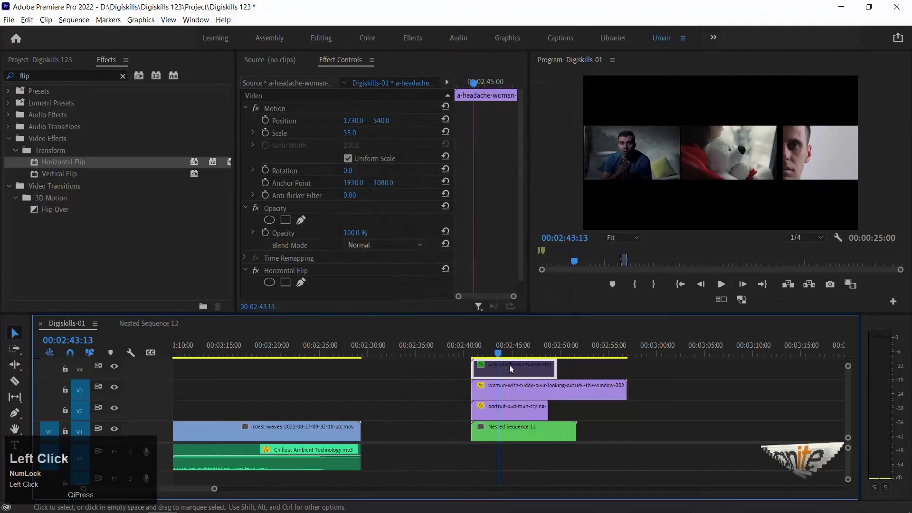
Step: Enable the headache-woman clip on V4 and scrub over the stack to preview all three new panels
right_click(510, 369)
left_click(492, 370)
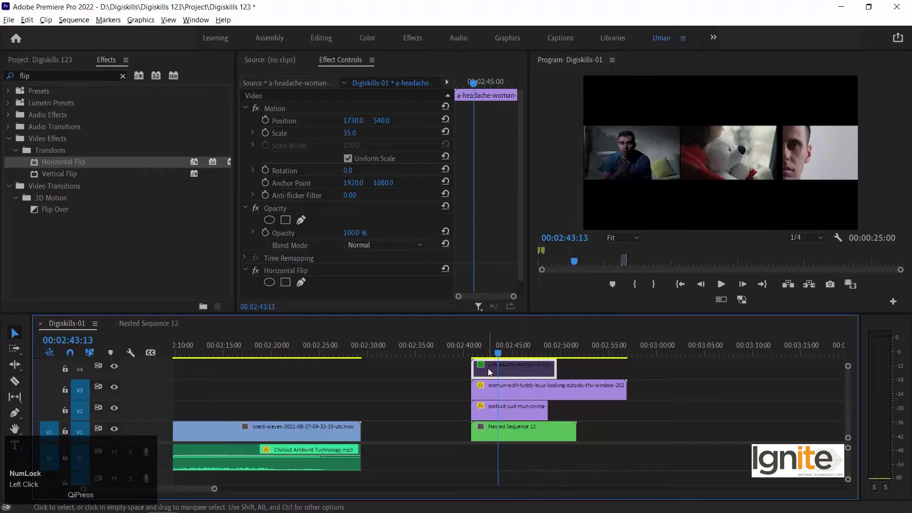
key("shift")
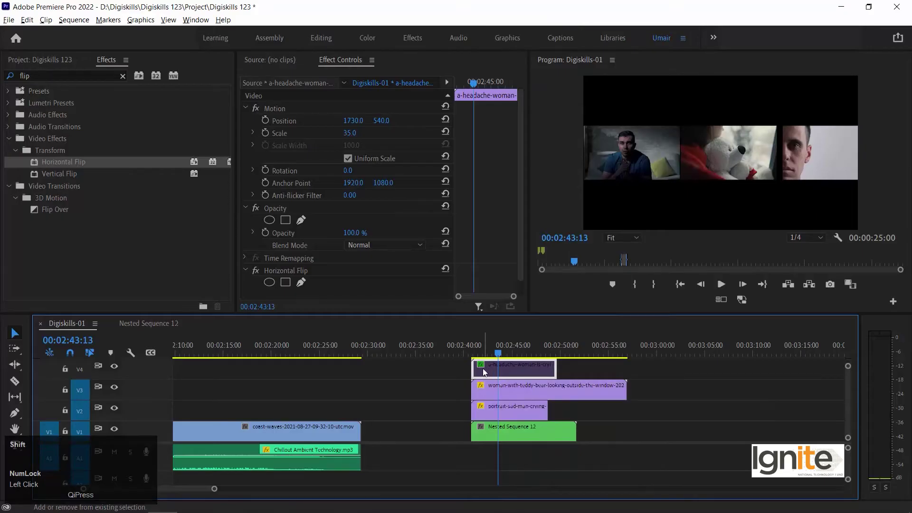
key("shift+e")
mouse_move(479, 354)
left_mouse_down()
mouse_move(513, 350)
mouse_move(494, 354)
left_mouse_up()
Step: Compare the headache-woman clip with Horizontal Flip off and on, and set its horizontal position to 1709
left_click(258, 272)
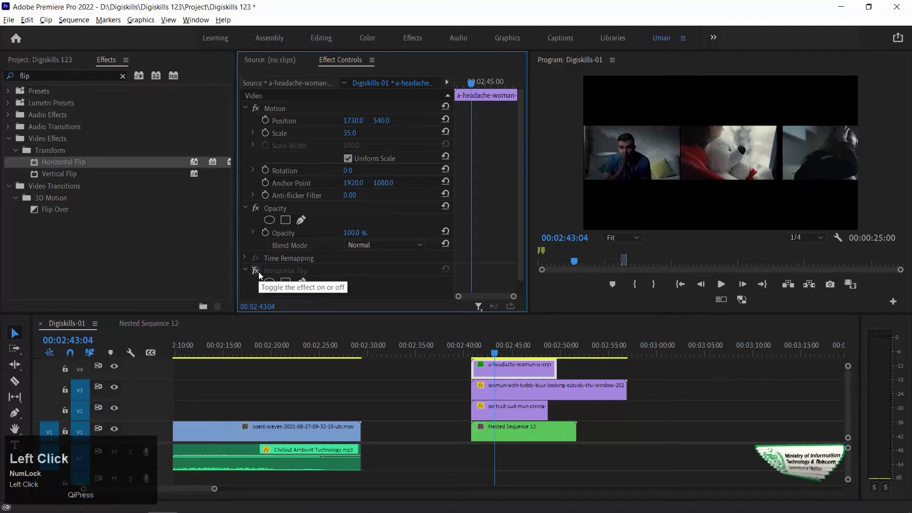
left_click(259, 271)
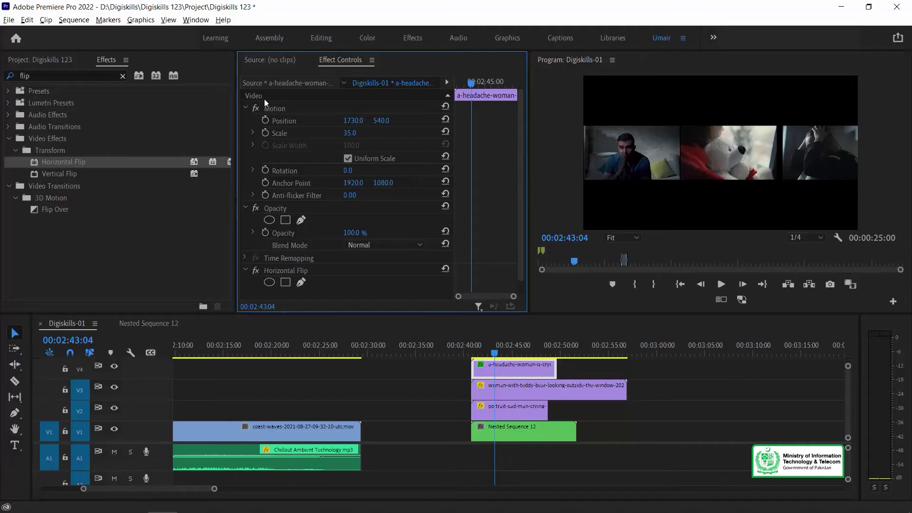
left_click_drag(352, 125, 349, 126)
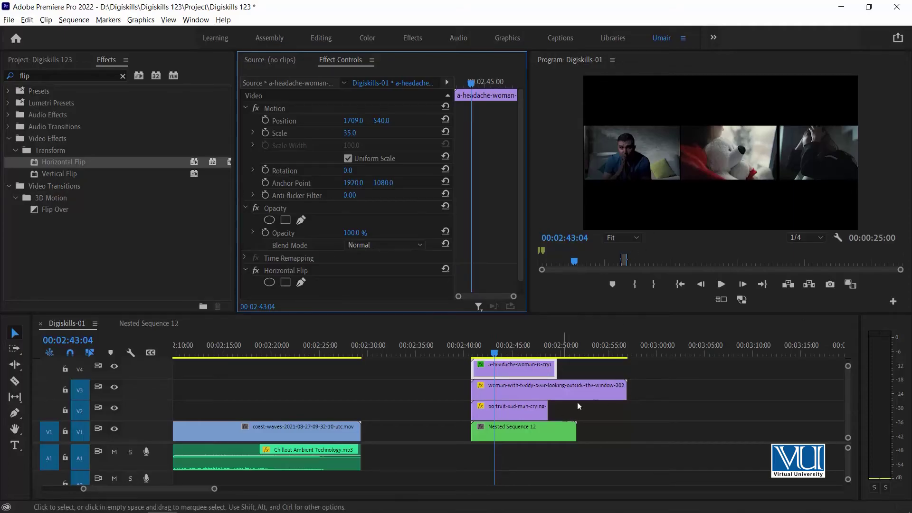
Step: Trim the ends of the clips on V4, V3 and V1 to match the end of the portrait-sad-man clip
left_click_drag(623, 385, 548, 364)
left_click_drag(574, 428, 548, 428)
Step: Nest the three stacked clips on V2, V3 and V4 into one sequence, keeping the suggested name
left_click_drag(566, 359, 508, 430)
right_click(508, 413)
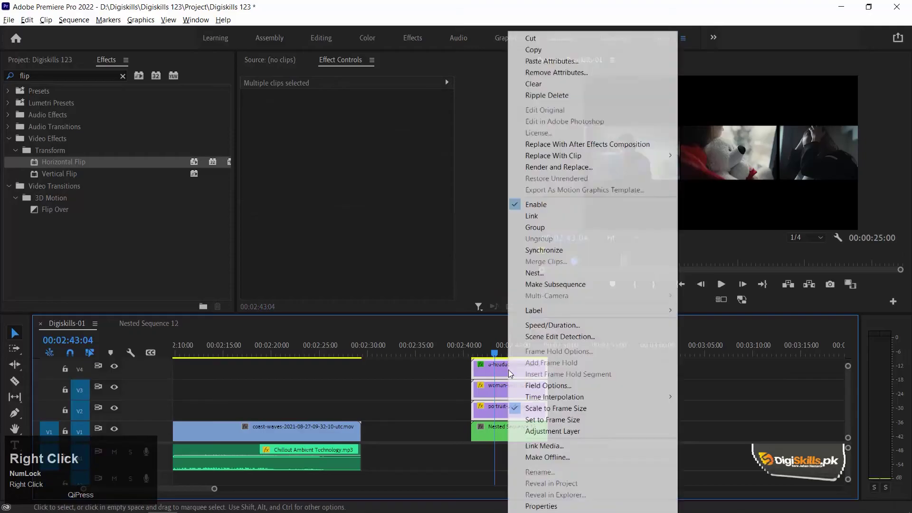
left_click(539, 272)
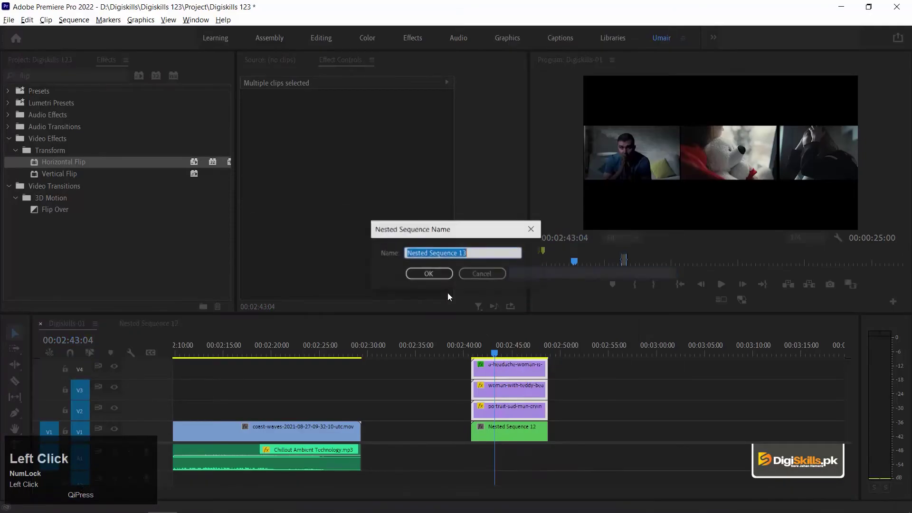
left_click(430, 275)
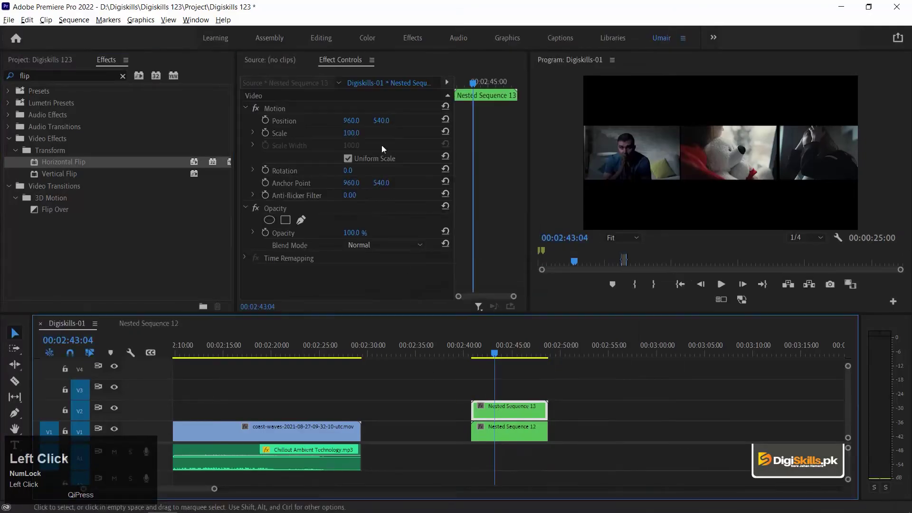
Step: Set the vertical position of the nested sequence on V2 to 335 and of the one on V1 to 750
left_click_drag(384, 125, 197, 125)
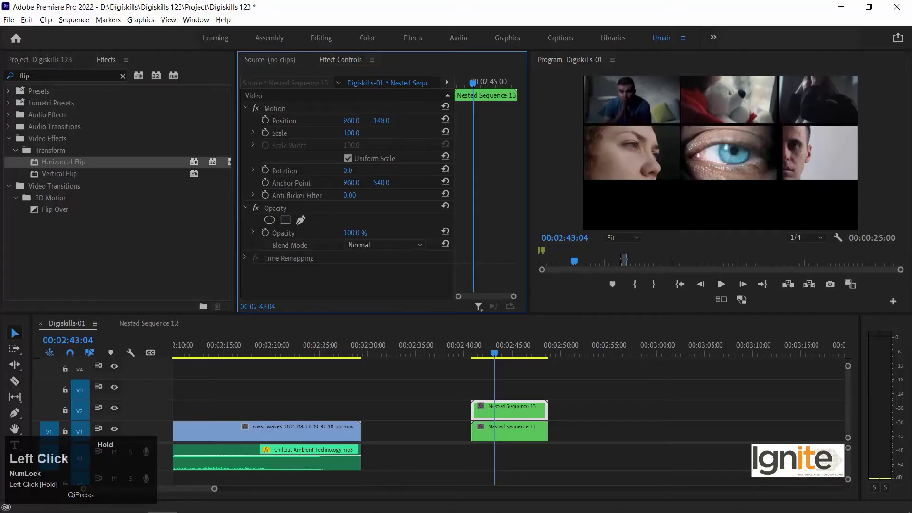
left_click(511, 422)
left_click_drag(381, 122, 442, 288)
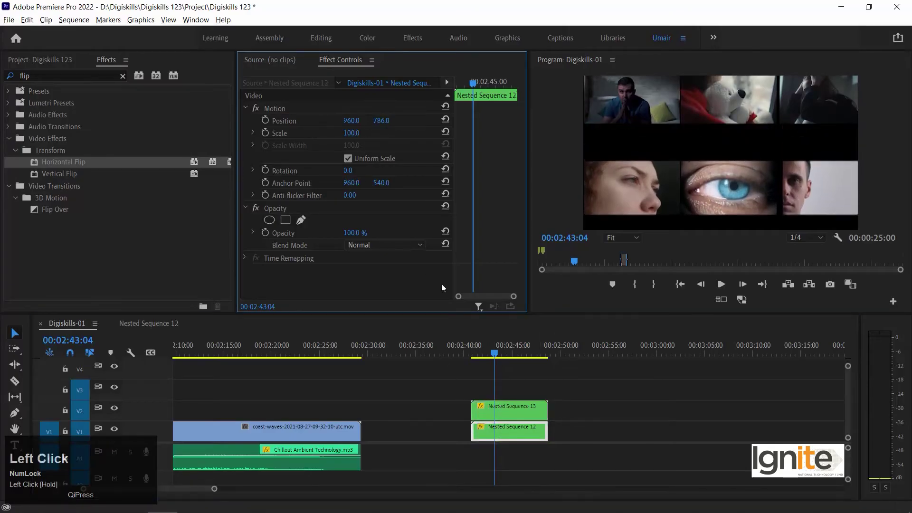
left_click(527, 409)
left_click_drag(380, 120, 461, 123)
left_click(510, 436)
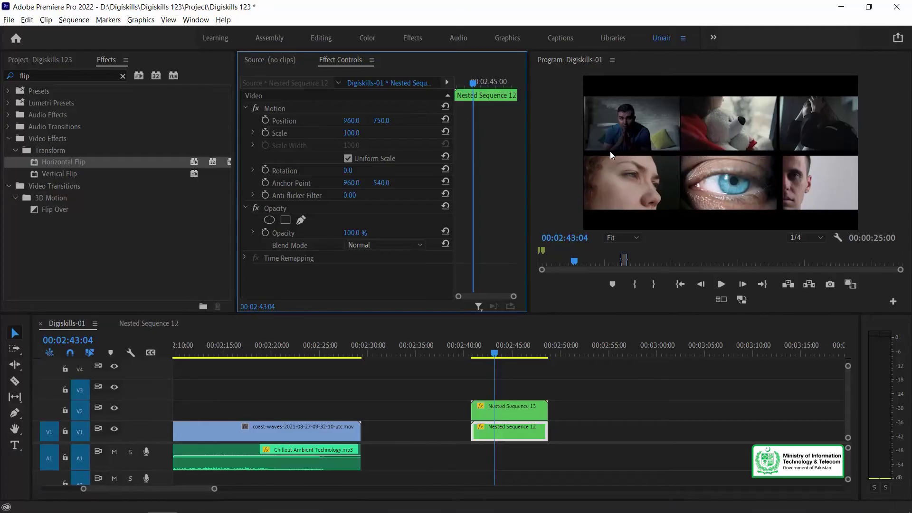
left_click(539, 375)
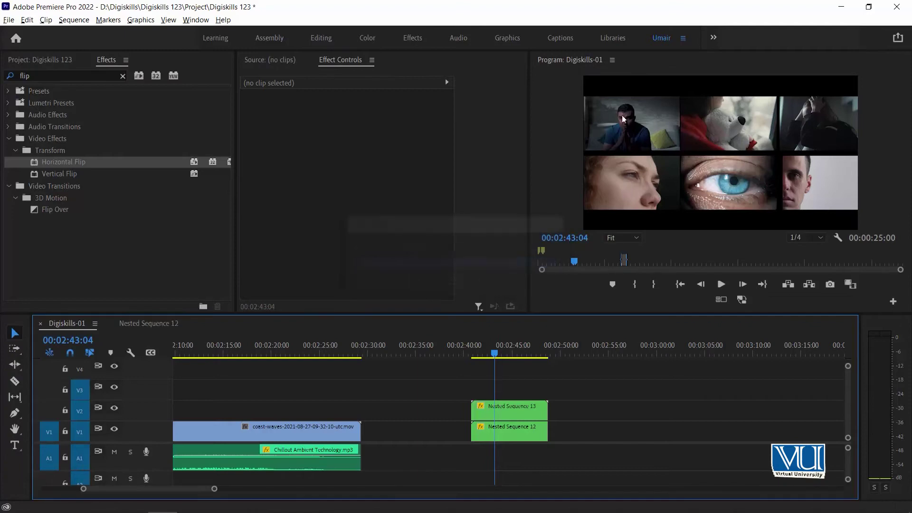
left_click(494, 346)
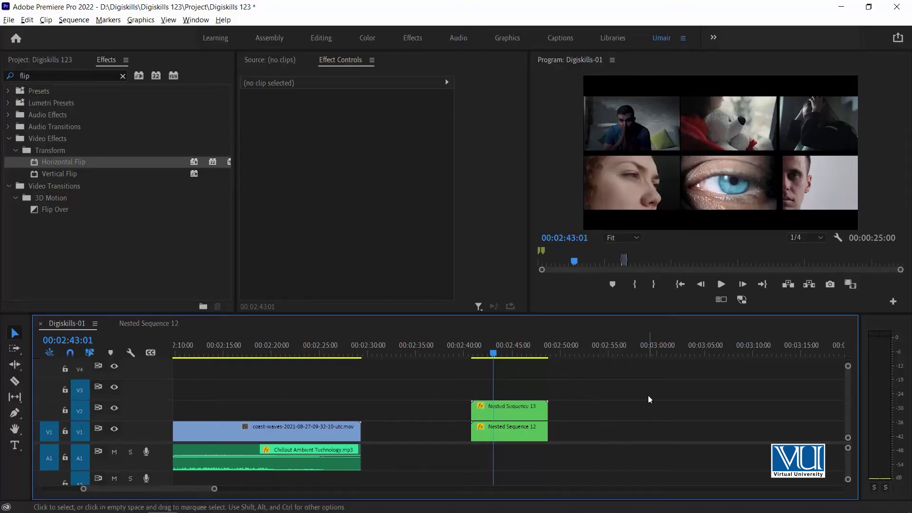
Step: Disable the nested sequences on V2 and V1 one after the other to check each row, and enable both again
left_click(491, 409)
right_click(495, 408)
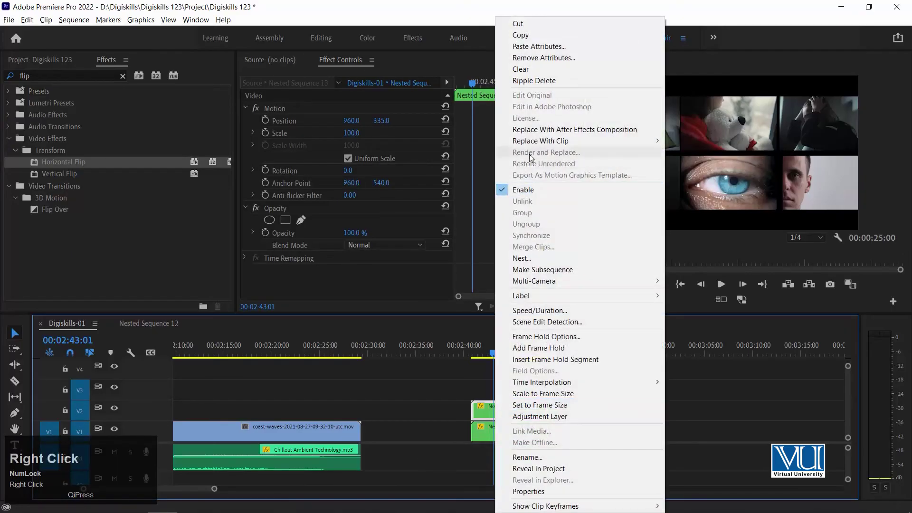
left_click(523, 189)
right_click(530, 429)
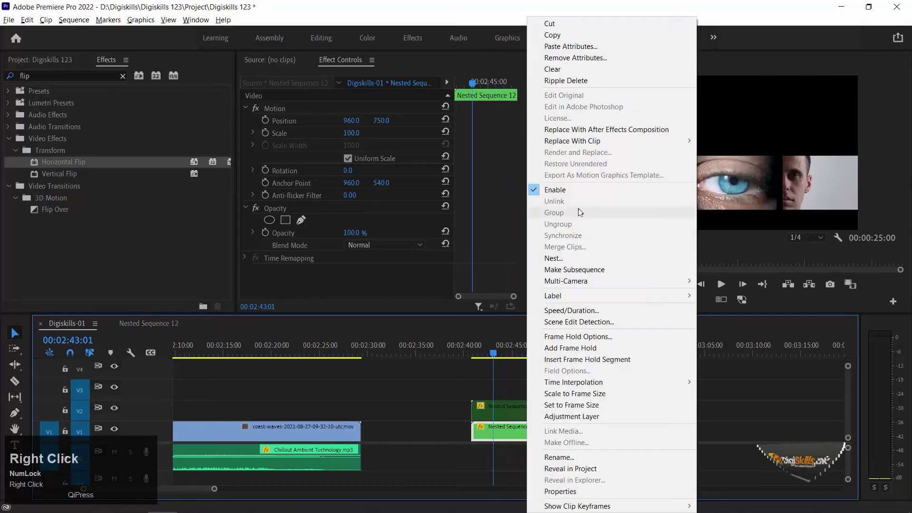
left_click(553, 190)
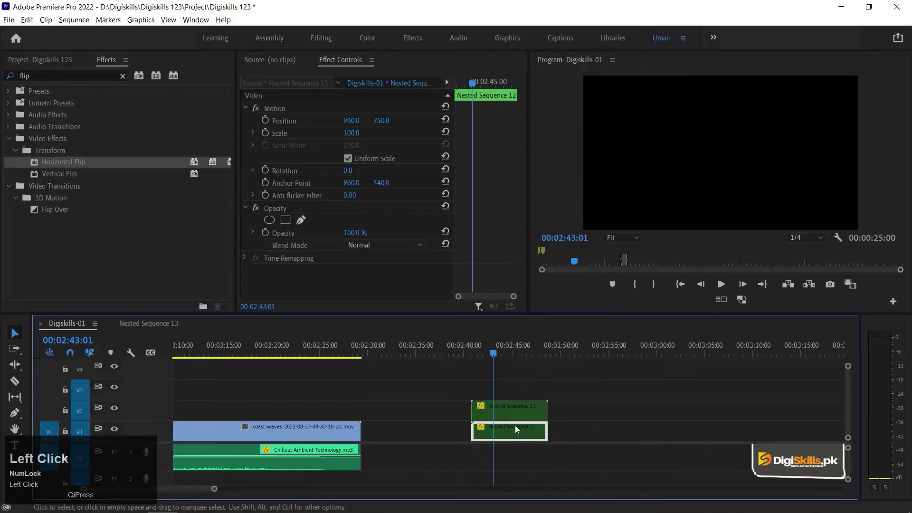
left_click(497, 463)
Step: Nest both stacked nested sequences into a single sequence with the suggested name, and move the playhead to 00:02:44:11
left_click_drag(605, 384, 474, 449)
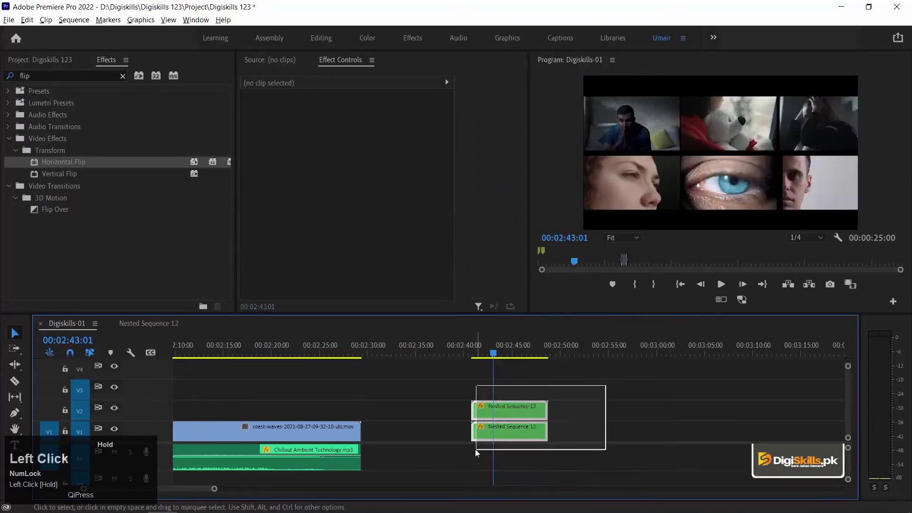
right_click(519, 431)
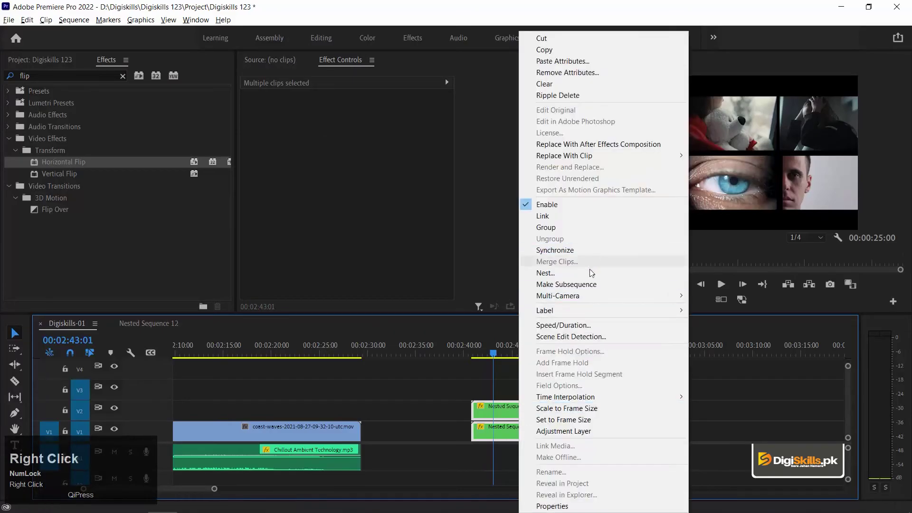
left_click(591, 273)
left_click(428, 274)
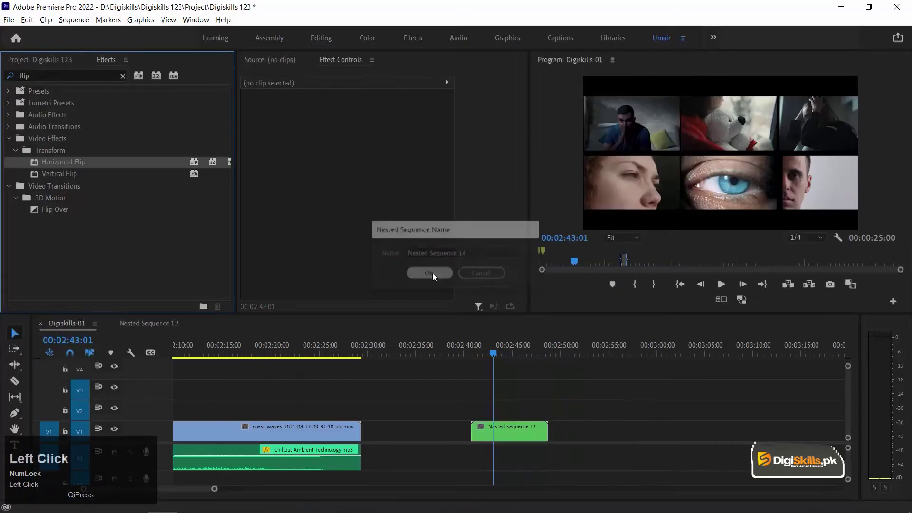
left_click_drag(487, 350, 506, 353)
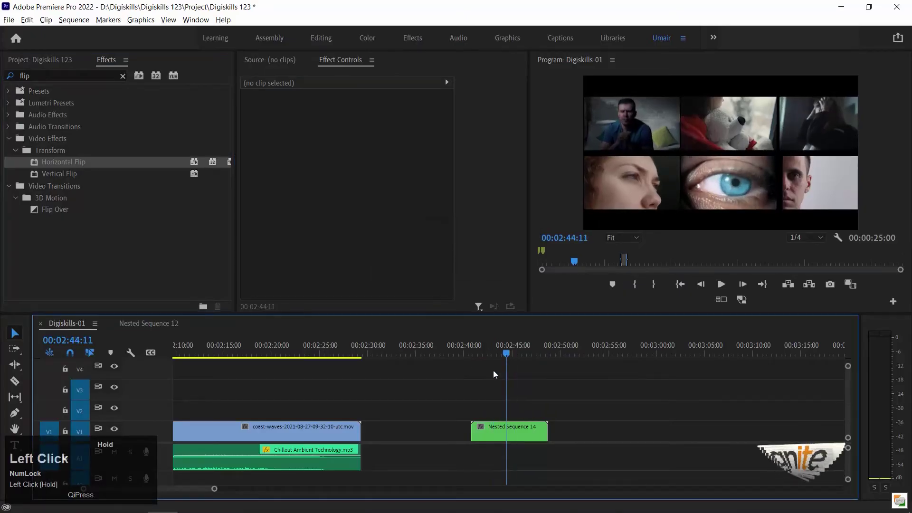
Step: Duplicate the combined nested sequence onto V2, set the copy's scale to 134 and its blend mode to Hard Light
left_click(509, 440)
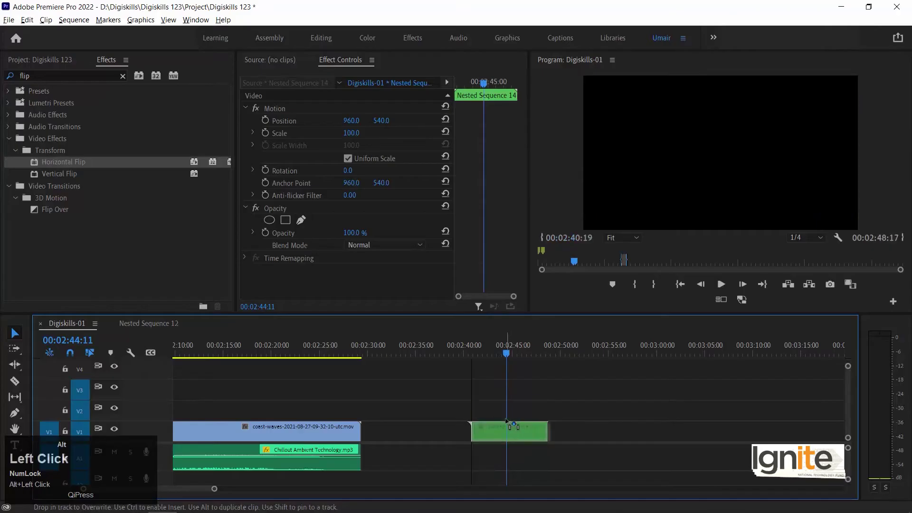
left_click_drag(507, 439, 520, 409, "alt")
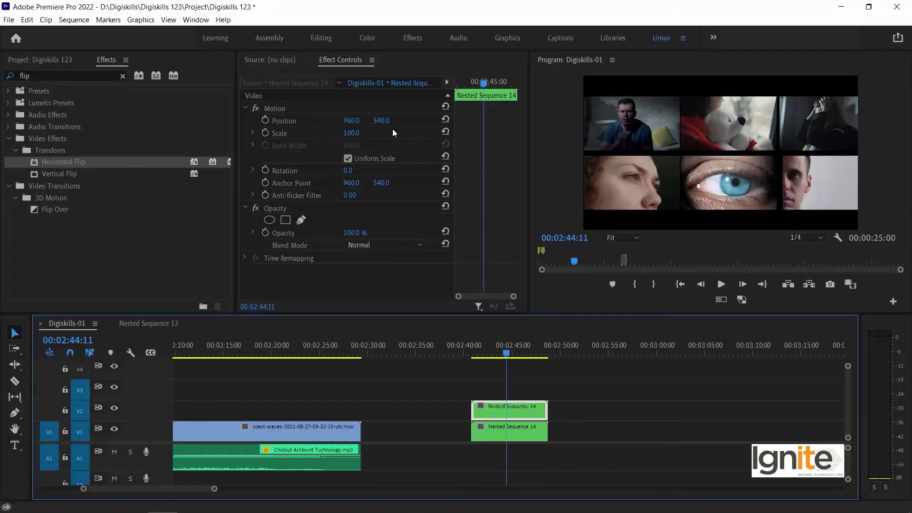
left_click_drag(352, 136, 368, 136)
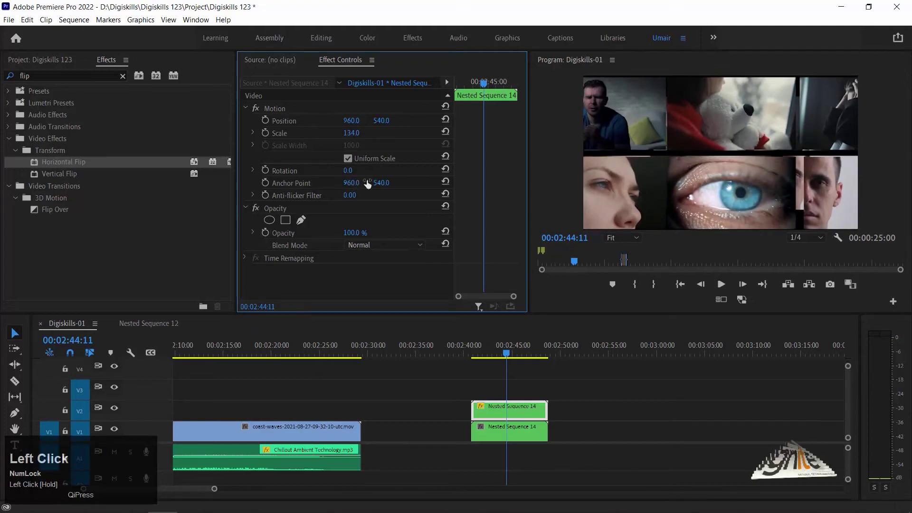
left_click(367, 245)
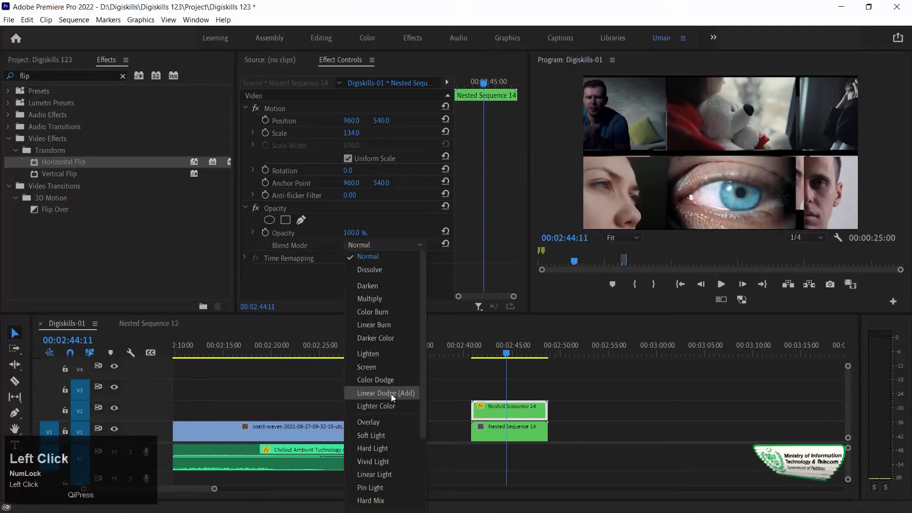
left_click(385, 446)
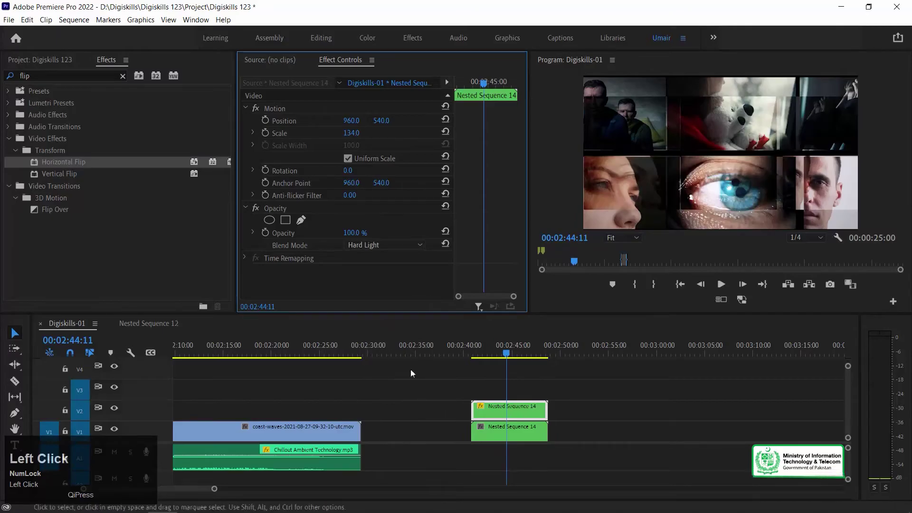
Step: Reset the V2 copy's scale to 100 and enable Scale and Position keyframing at its start, 00:02:40:19
left_click_drag(491, 347, 506, 340)
left_click_drag(348, 135, 336, 136)
left_click(497, 408)
key("Up")
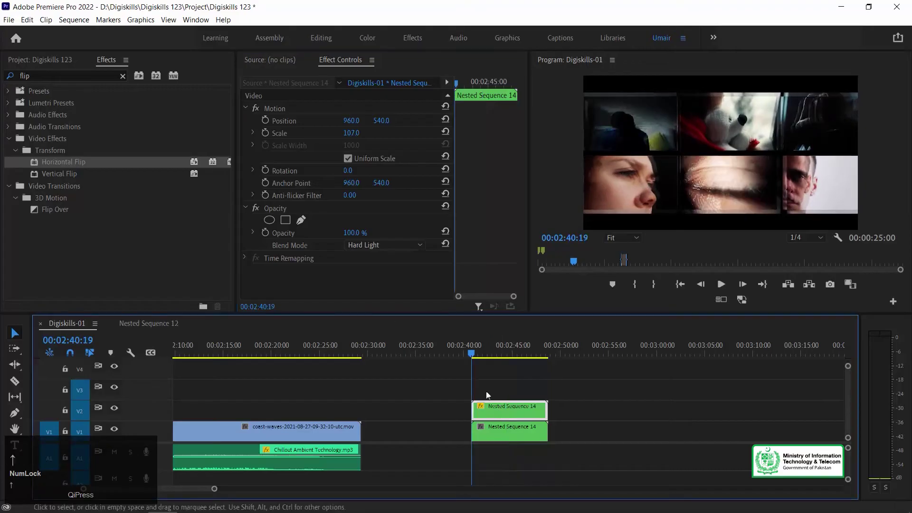
key("equal")
left_click(445, 132)
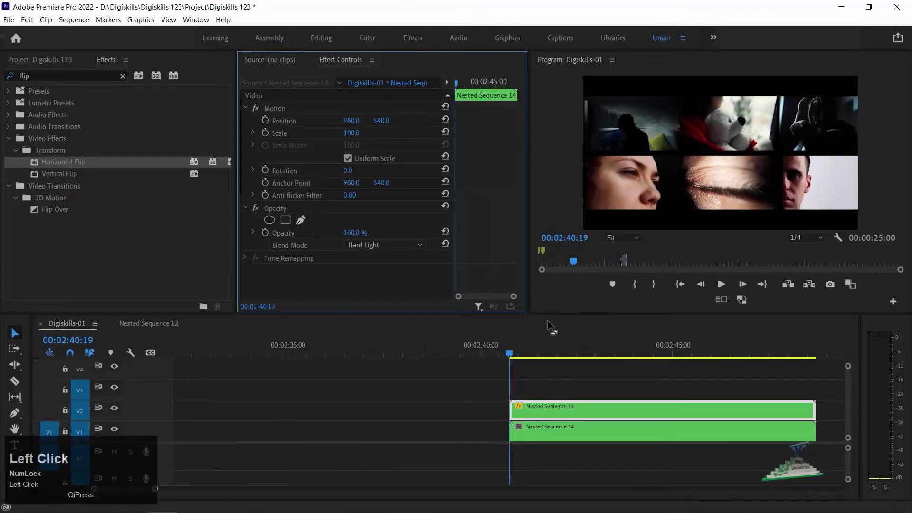
left_click(265, 133)
left_click(265, 120)
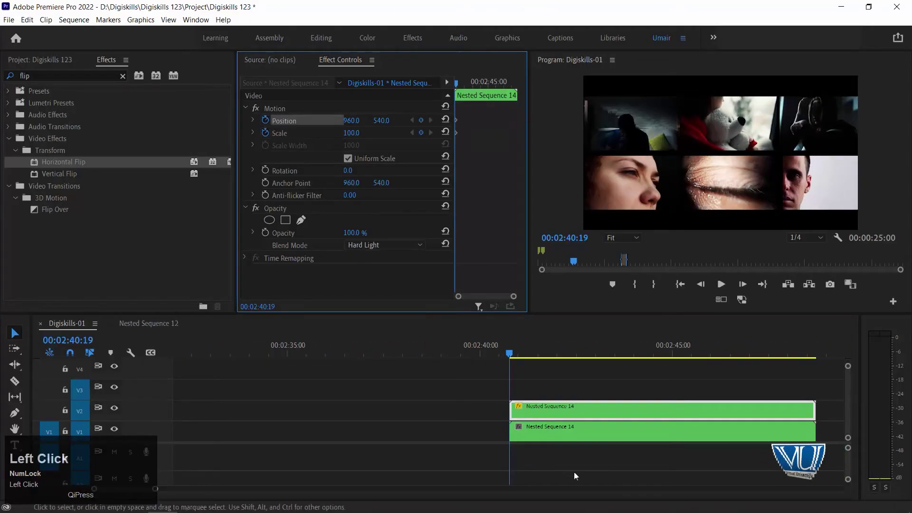
Step: Add Scale keyframes of 110 at 00:02:41:11 and 100 at 00:02:42:03 to the V2 copy
left_click(549, 411)
key("space")
key("space")
left_click_drag(351, 133, 358, 128)
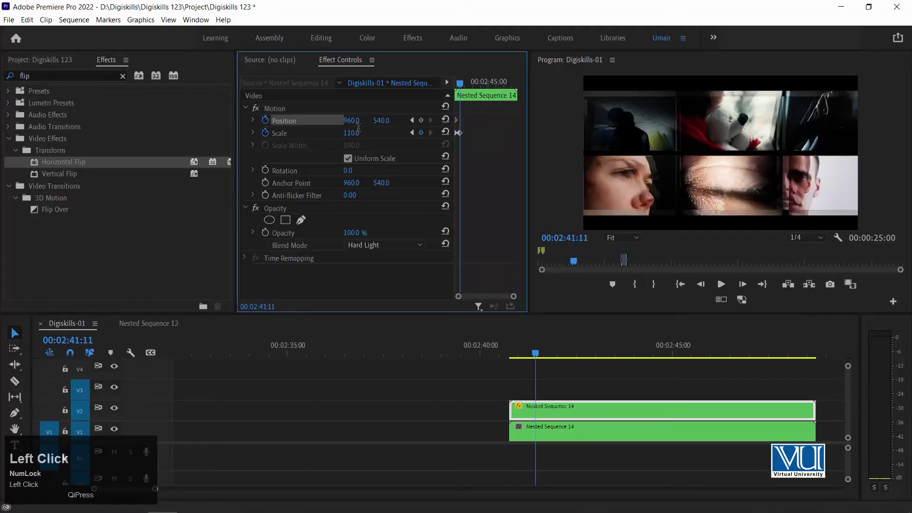
key("space")
left_click(445, 132)
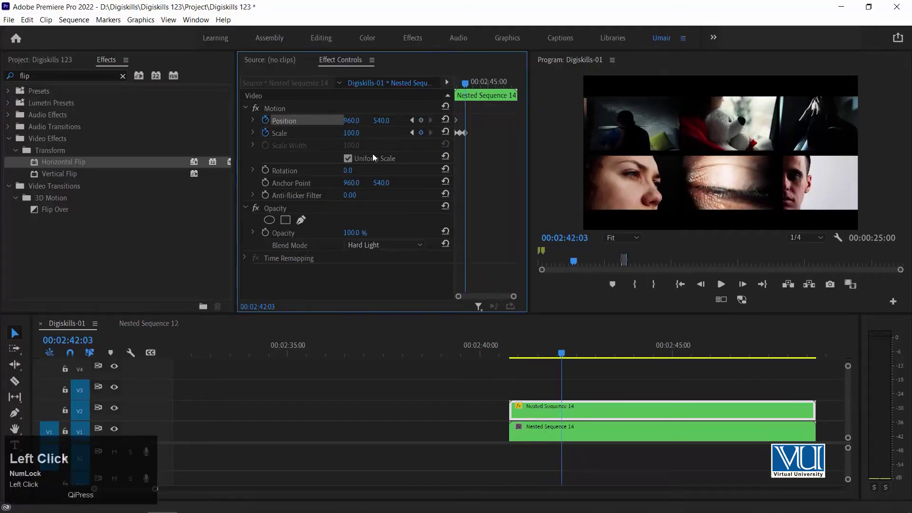
Step: Delete the duplicated nested sequence from V2 and select the one remaining on V1
mouse_move(535, 350)
left_mouse_down()
mouse_move(509, 351)
mouse_move(548, 348)
mouse_move(528, 350)
left_mouse_up()
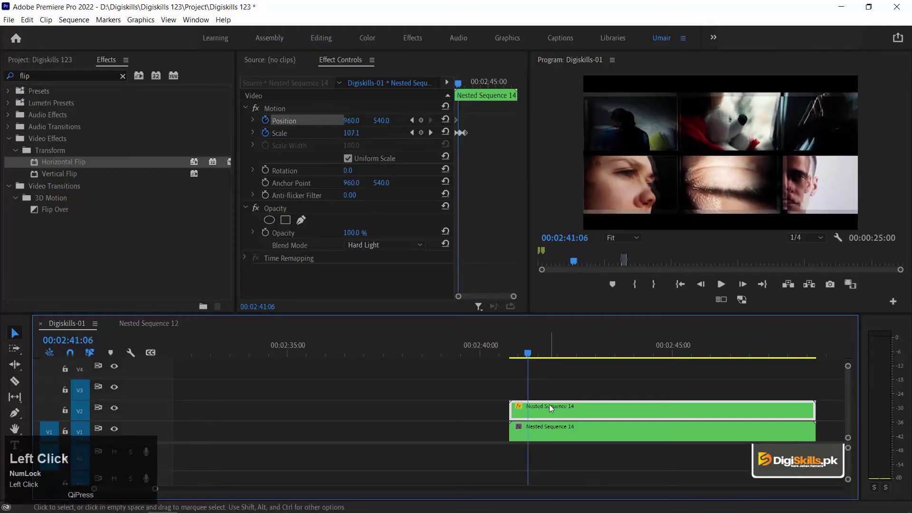
key("Delete")
left_click(563, 429)
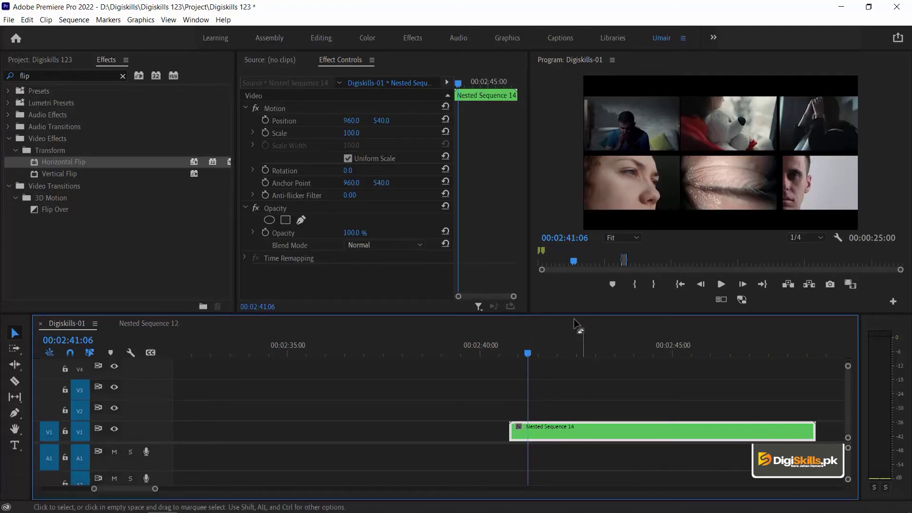
Step: Open the combined nested sequence and toggle Nested Sequence 13 on V2 off and on to check its row
double_click(546, 429)
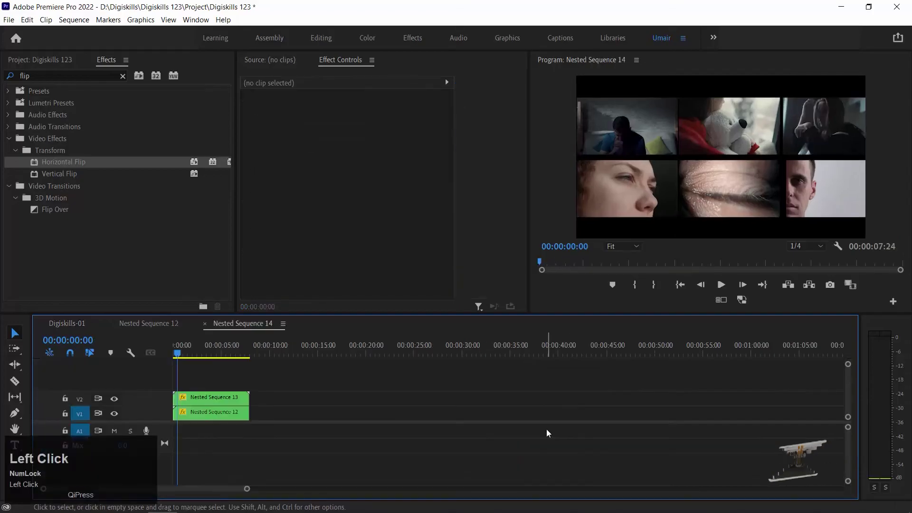
left_click(210, 398)
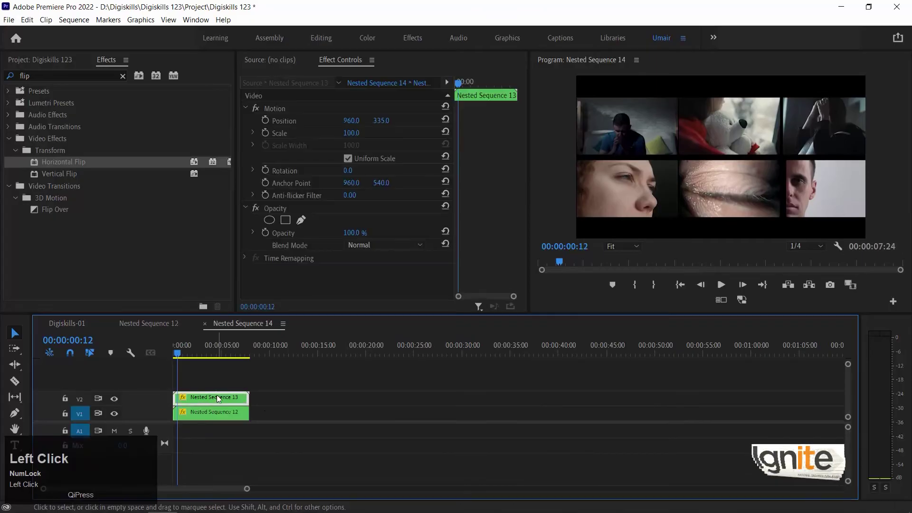
left_click(223, 396)
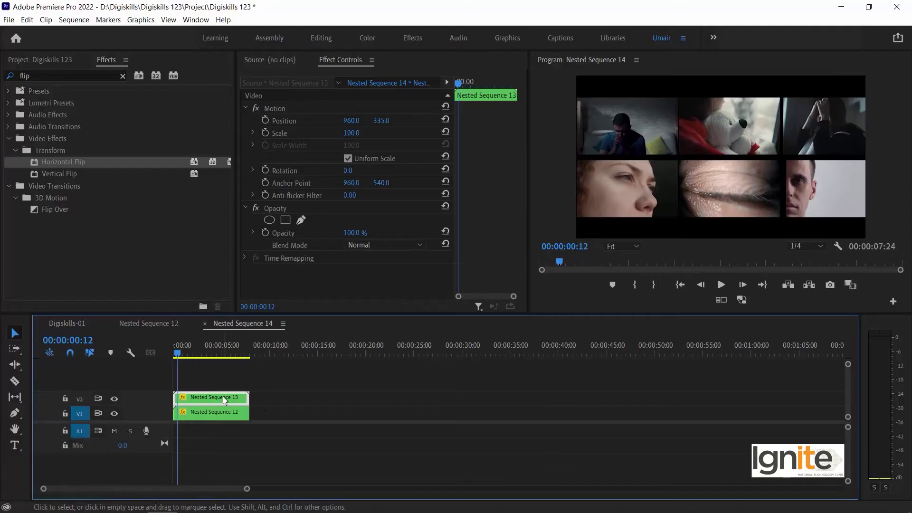
key("shift+e")
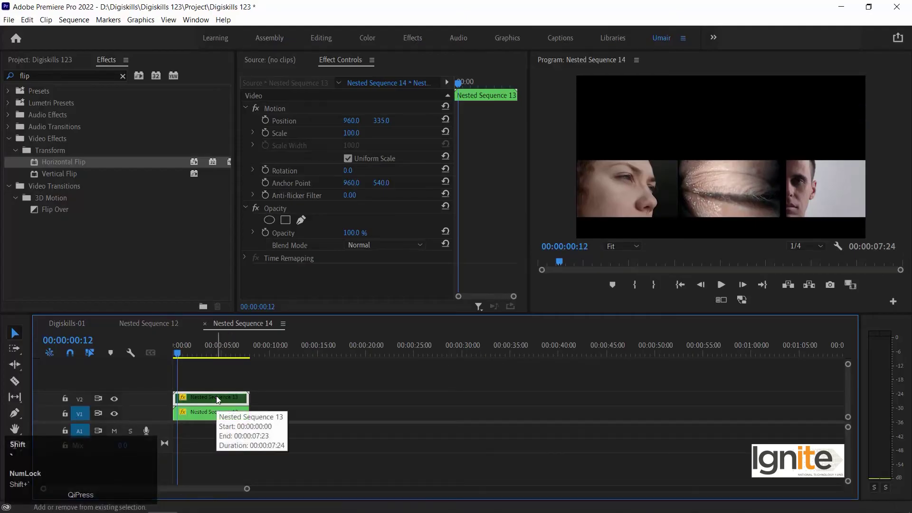
left_click(215, 412)
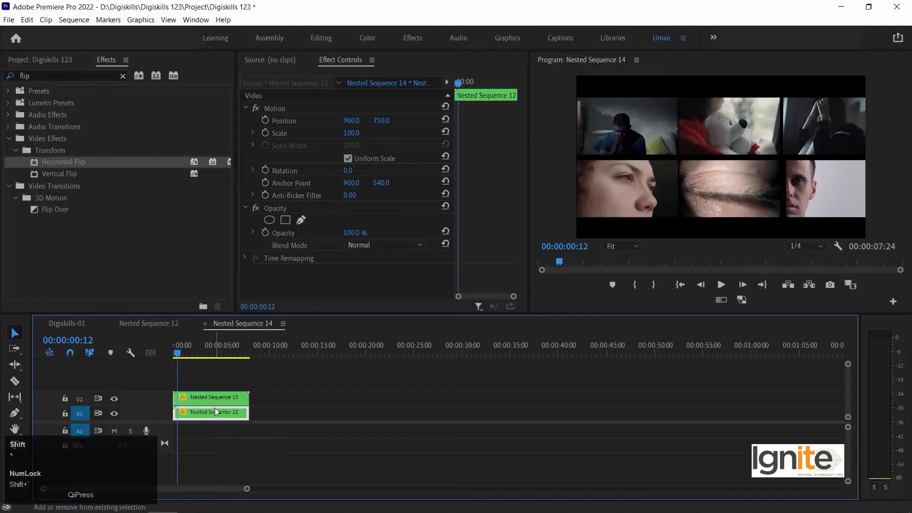
Step: Open Nested Sequence 12, place the playhead at 00:00:03:02 and disable the man-crying clip on V3
double_click(207, 411)
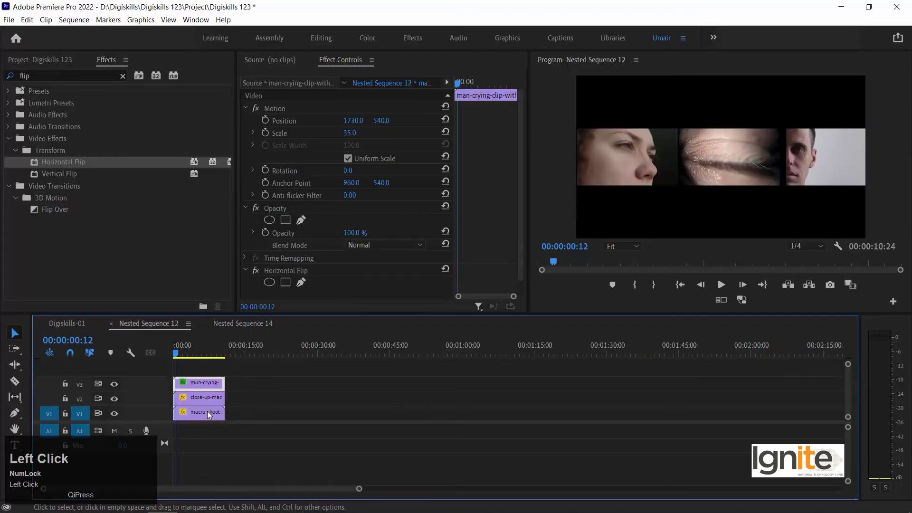
left_click(188, 345)
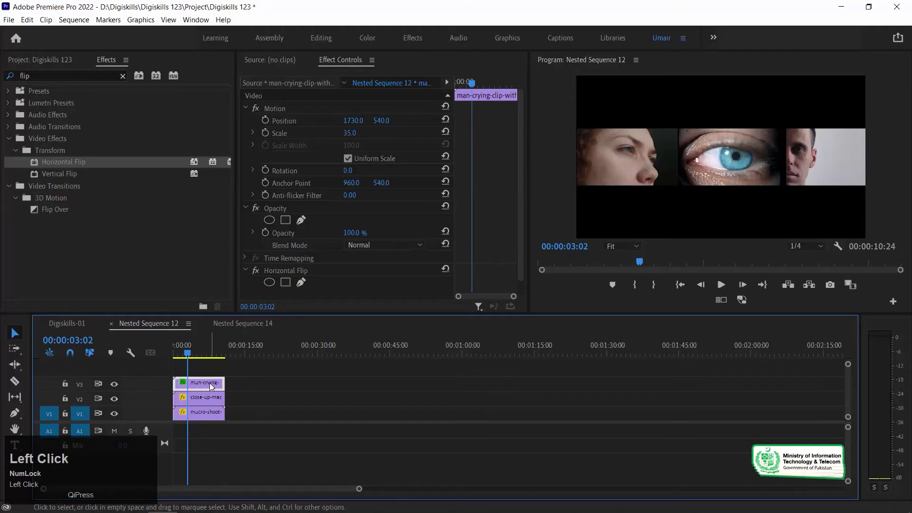
key("shift+e")
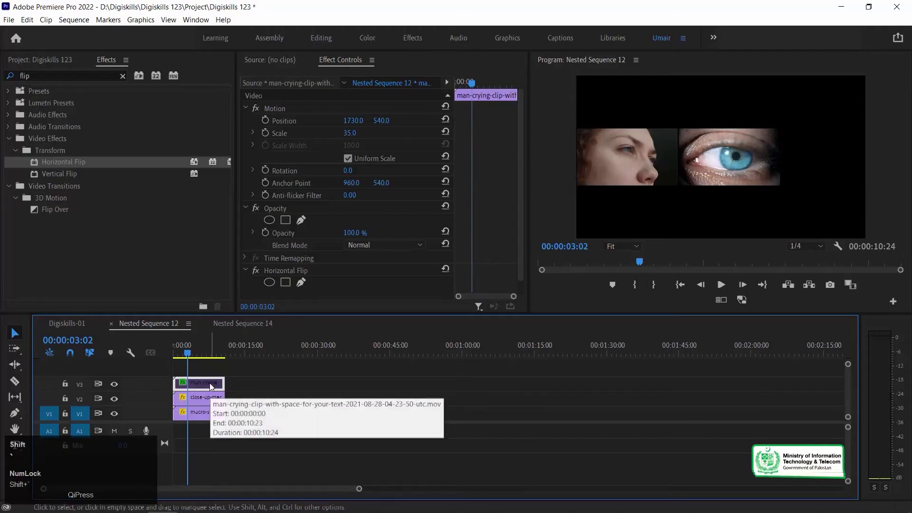
Step: Check the six-panel nest in Digiskills-01, re-enable the man-crying clip in Nested Sequence 12, and return to the main sequence at 00:02:42:20
left_click(59, 323)
left_click_drag(530, 357, 643, 356)
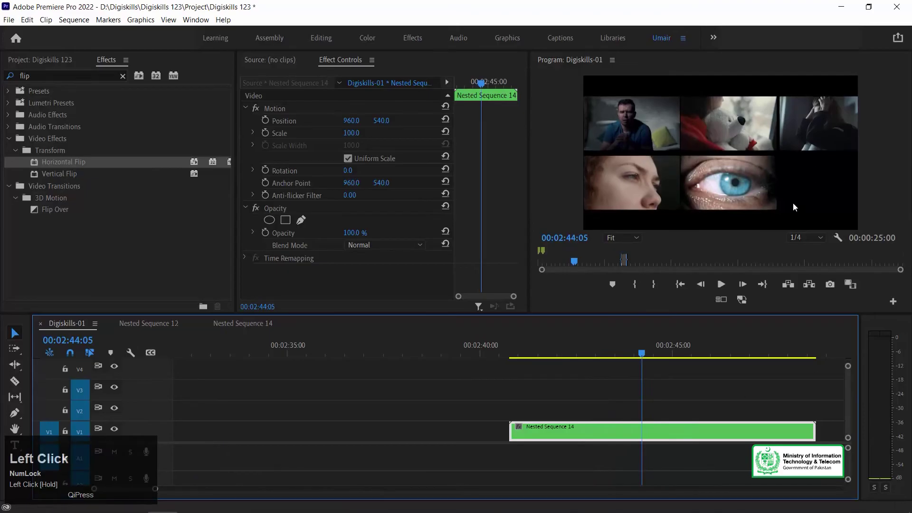
left_click(149, 323)
key("shift+e")
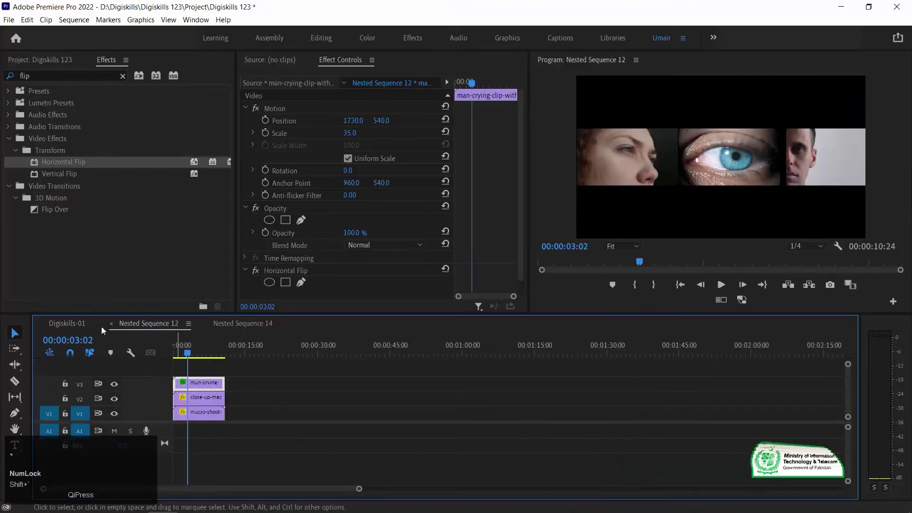
left_click(73, 323)
left_click(588, 339)
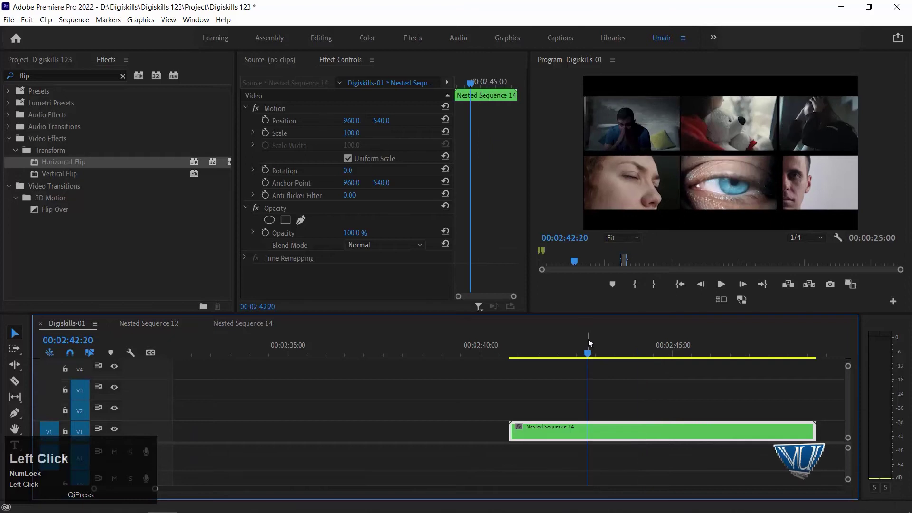
Step: Search the effects for ProcAmp and apply it to Nested Sequence 14 on V1
key("minus")
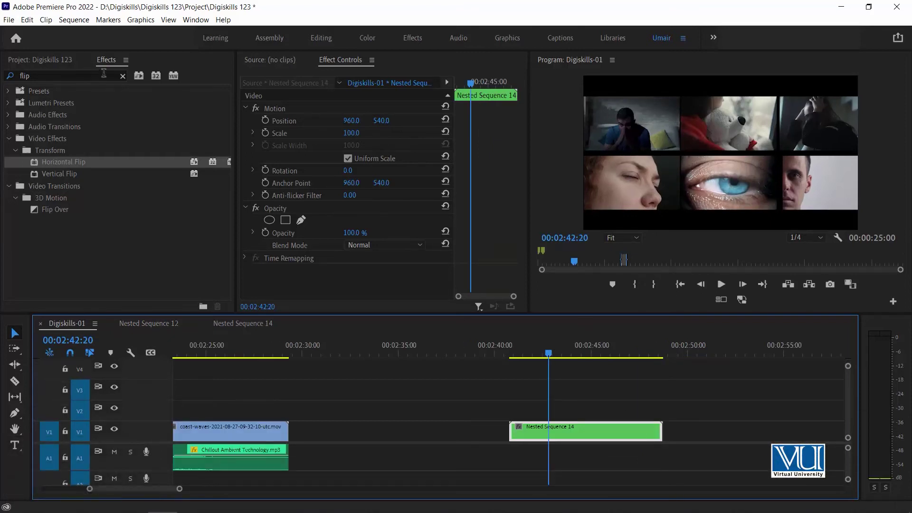
left_click(122, 76)
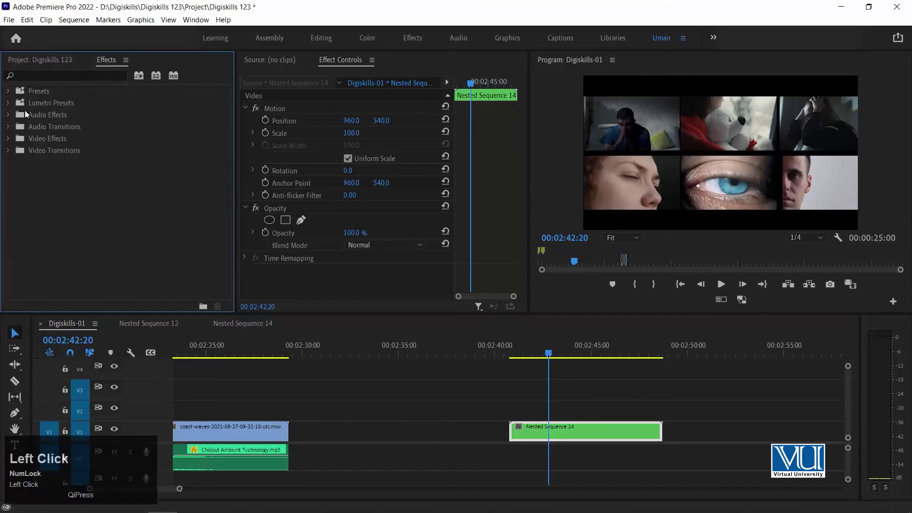
left_click(38, 76)
type("p")
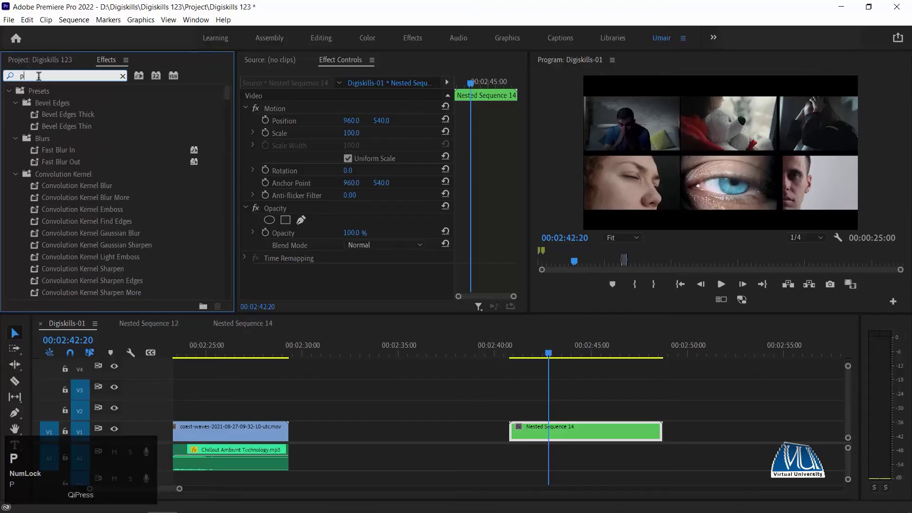
type("rocamp")
left_click_drag(42, 162, 576, 439)
Step: Set the ProcAmp Saturation of Nested Sequence 14 to 1.0
left_click_drag(520, 157, 521, 224)
left_click_drag(352, 245, 367, 231)
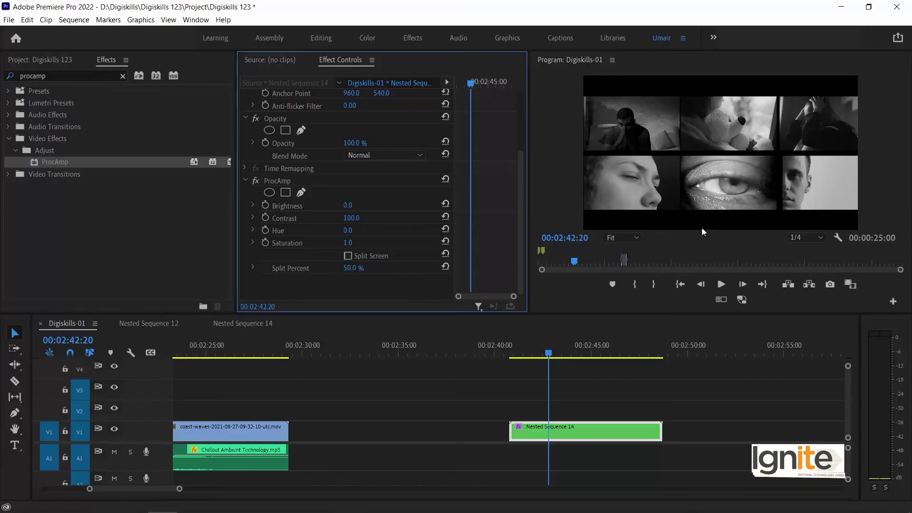
left_click_drag(736, 377, 709, 391)
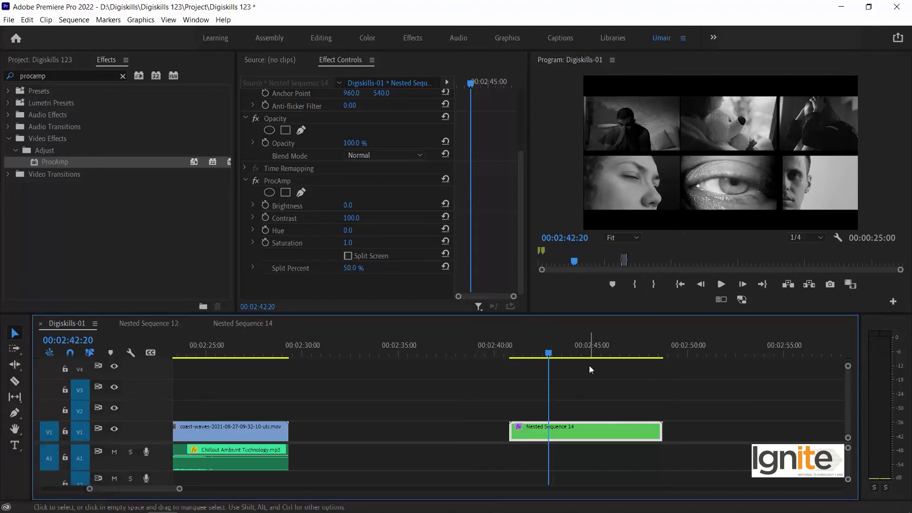
Step: Inspect the footage inside Nested Sequence 14 and its Nested Sequence 13 row, and close all nested sequence timelines
double_click(583, 426)
double_click(189, 401)
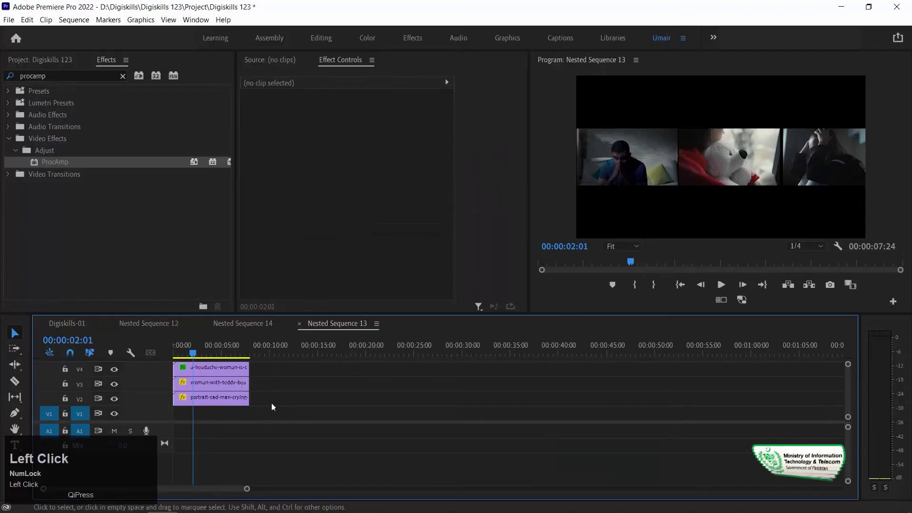
left_click(298, 324)
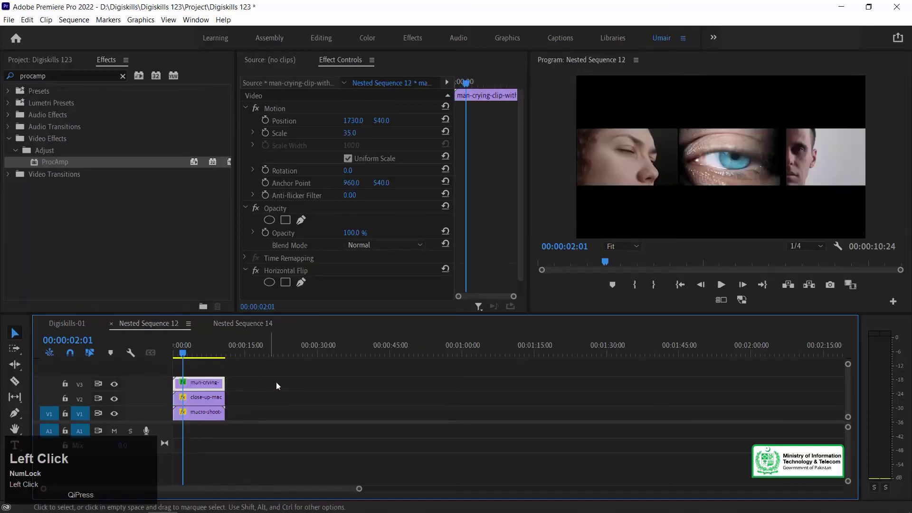
left_click(206, 322)
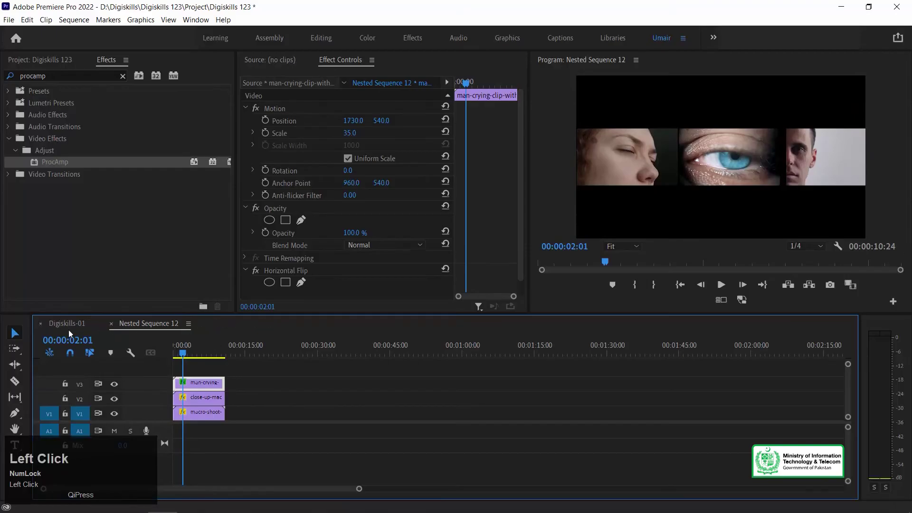
left_click(111, 324)
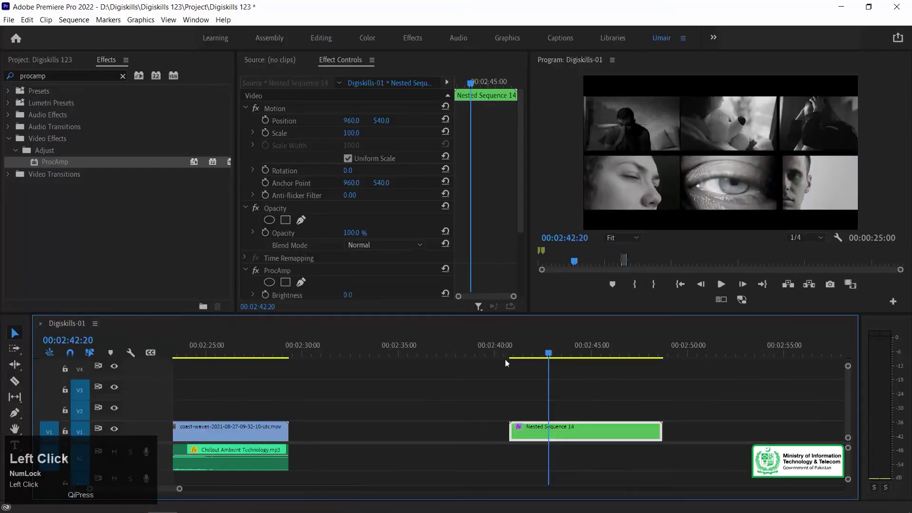
Step: At 00:02:43:18, set the ProcAmp Saturation of Nested Sequence 14 to 62.0 and its Hue to -174.0°
left_click(567, 349)
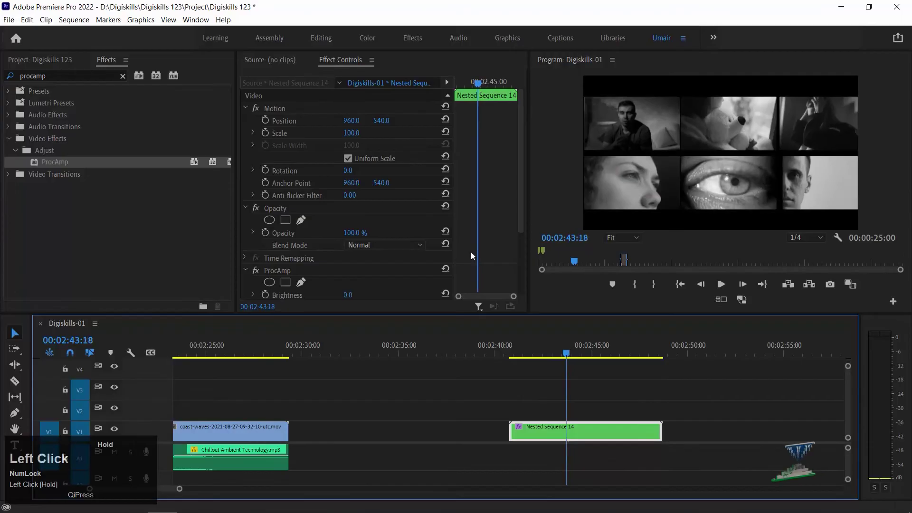
left_click_drag(521, 196, 508, 250)
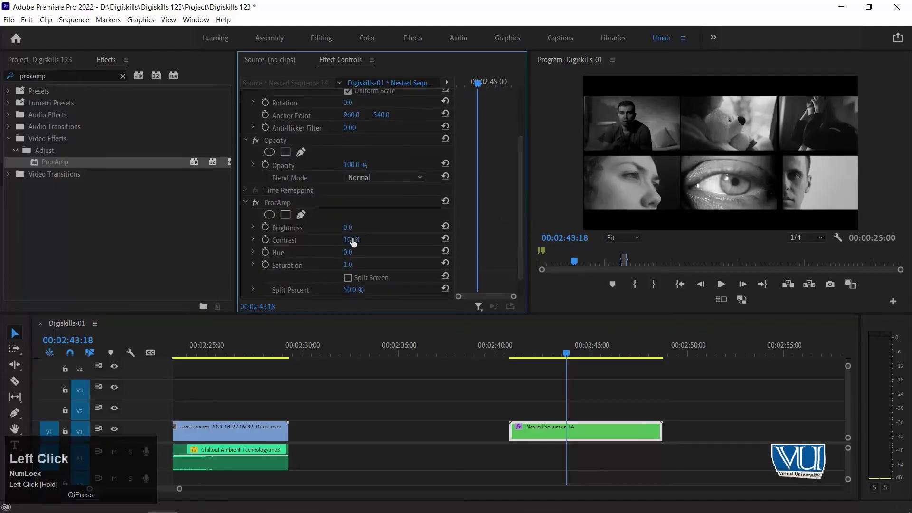
left_click_drag(351, 254, 327, 254)
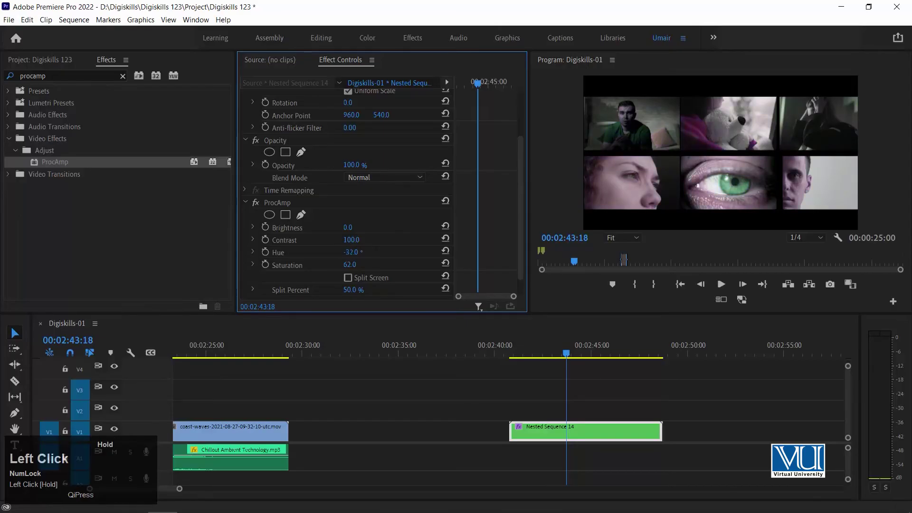
mouse_move(354, 252)
left_mouse_down()
mouse_move(316, 252)
mouse_move(356, 252)
left_mouse_up()
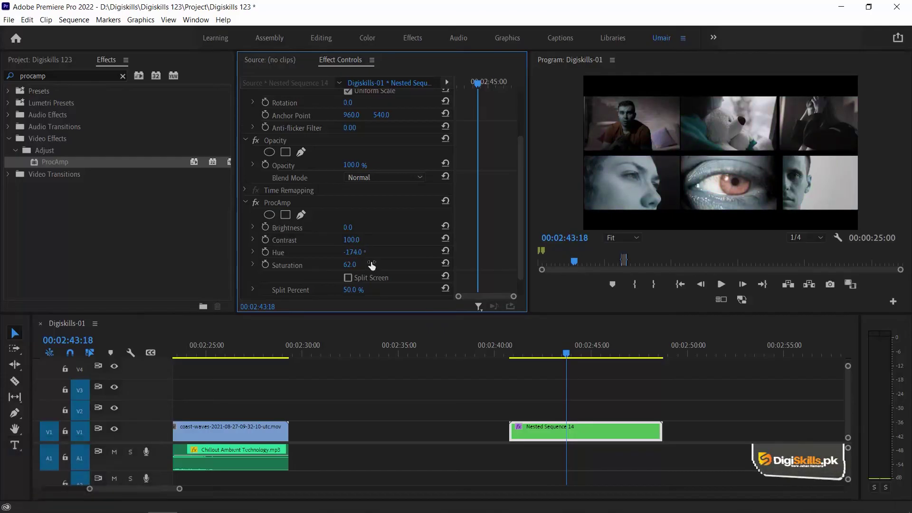
Step: Create a new Legacy Title with the default settings at 00:02:43:09 and hide the background video in its canvas
left_click(560, 358)
key("minus")
key("minus")
key("minus")
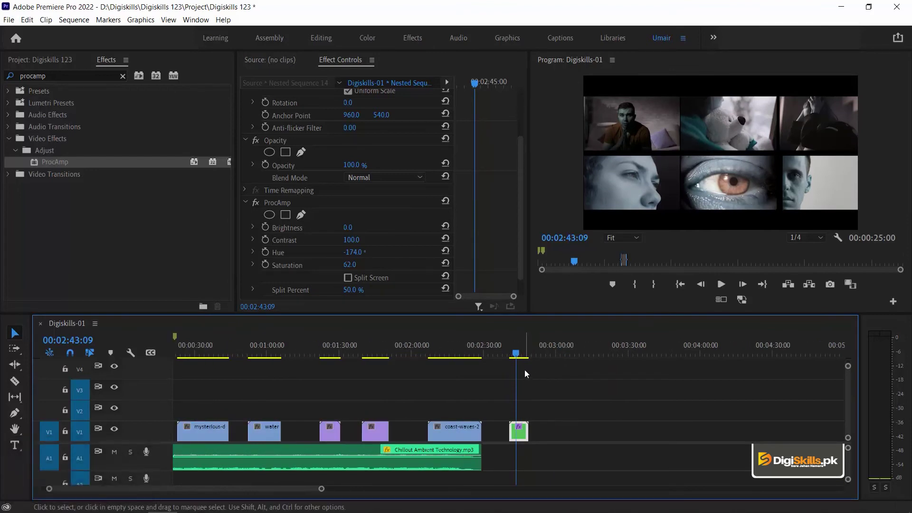
left_click(9, 20)
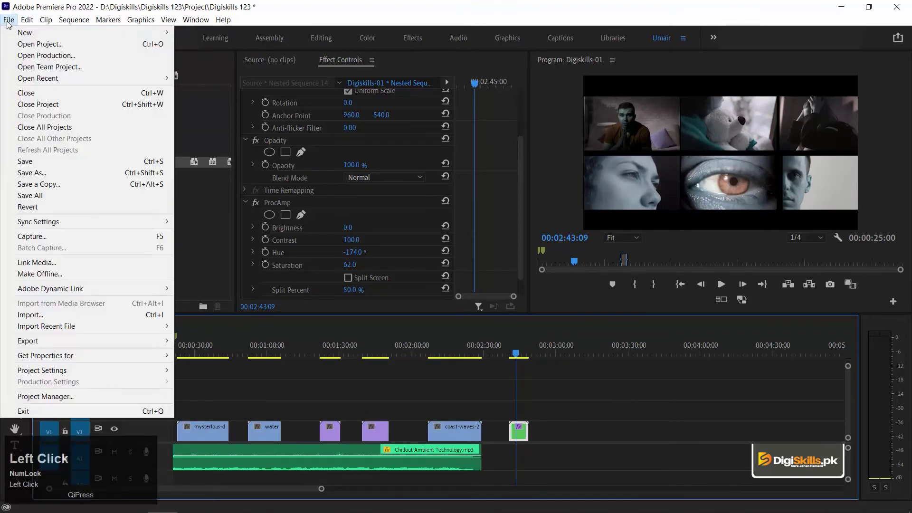
mouse_move(19, 33)
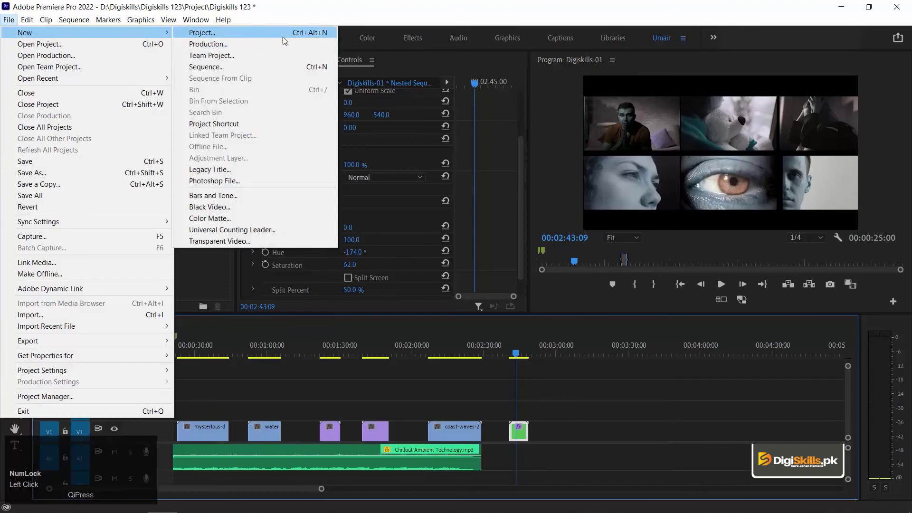
left_click(245, 169)
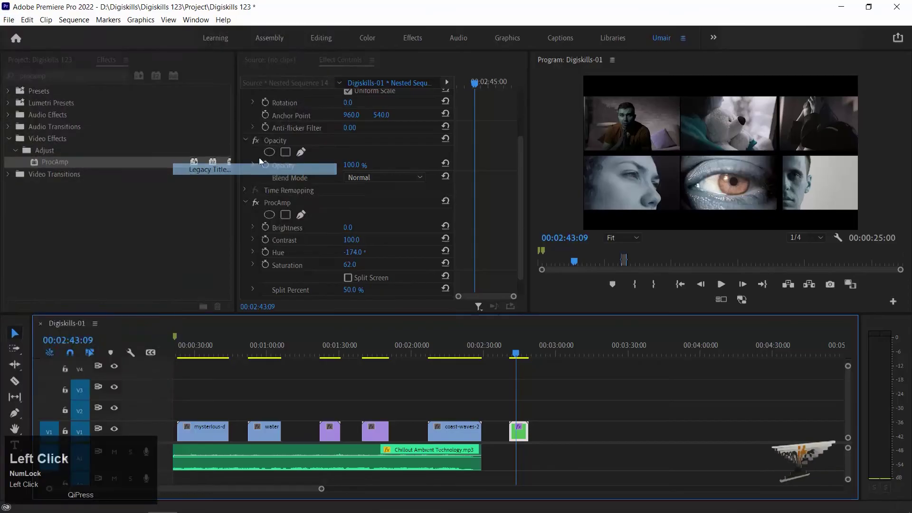
left_click(489, 313)
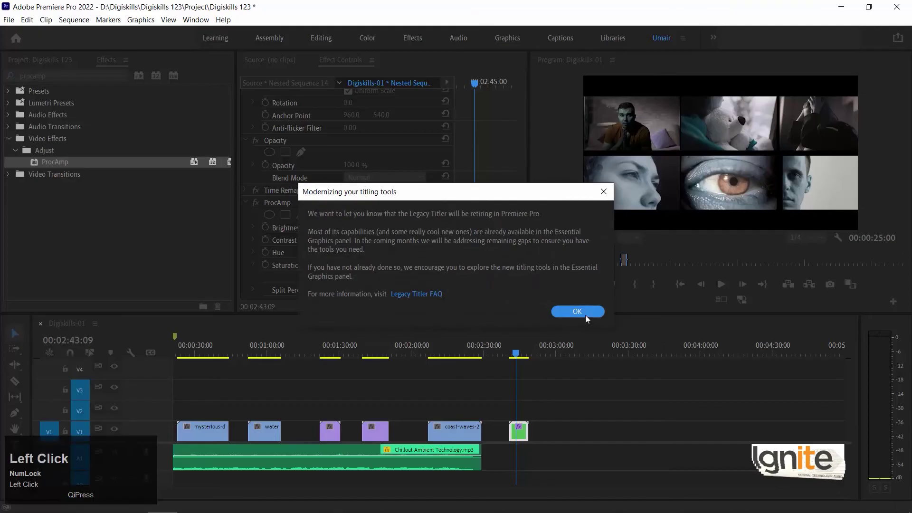
left_click(586, 315)
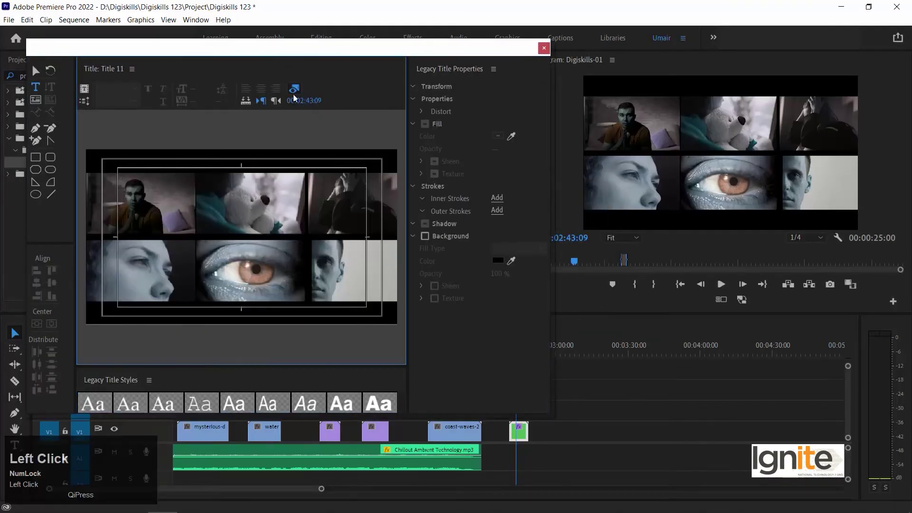
left_click(294, 95)
Step: Add the title text "VIRTUAL UNIVERSITY", "PRESENTS", a blank line and "VIDEO EDITING COURSE" on separate lines
left_click(189, 211)
type("VIRTUAA")
type(" UNIVEERSITY")
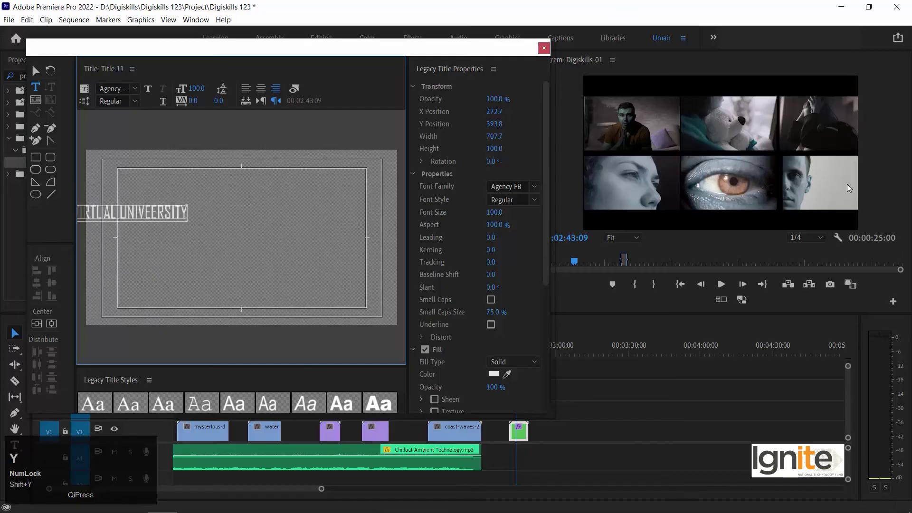
key("Left")
key("Delete")
key("Right")
key("Return")
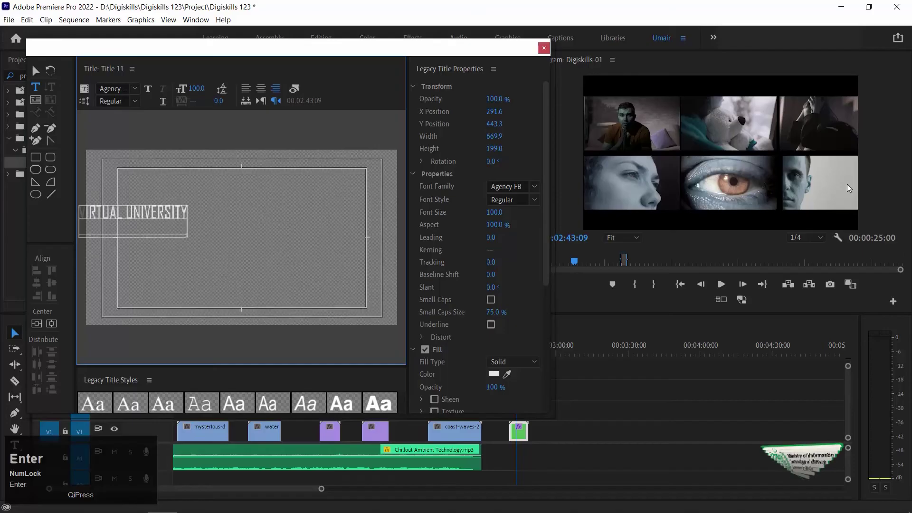
type("PRESENTS")
key("Return")
key("Return")
type("VIDEO EDITING CO")
type("URSE")
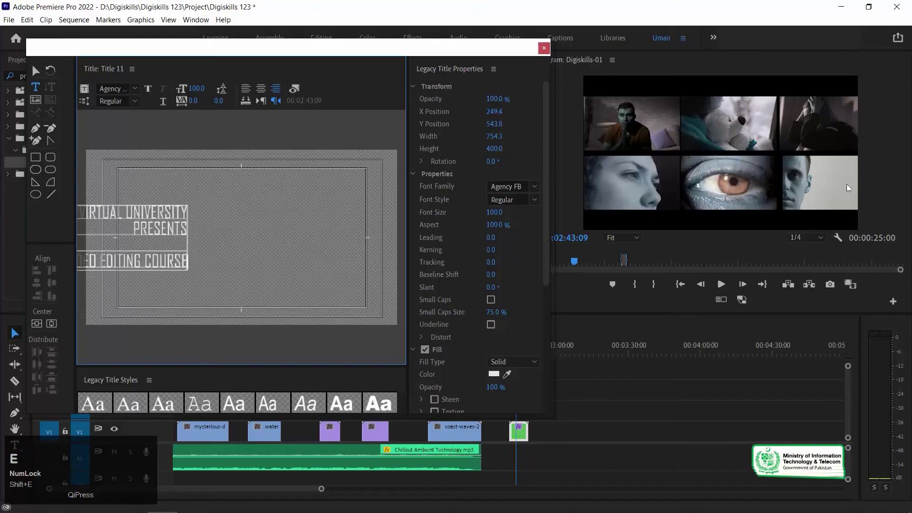
Step: Center-align all the title text and center its text block vertically and horizontally in the frame
key("ctrl+a")
left_click(262, 89)
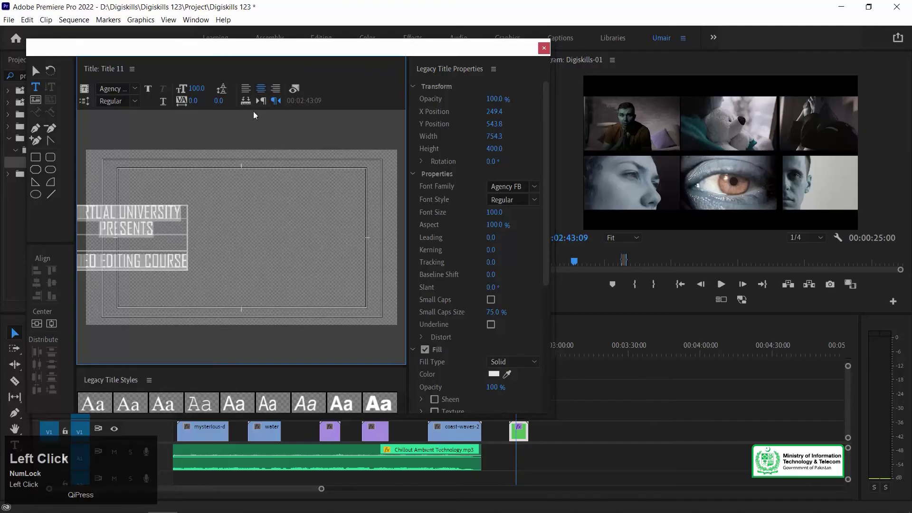
left_click(37, 323)
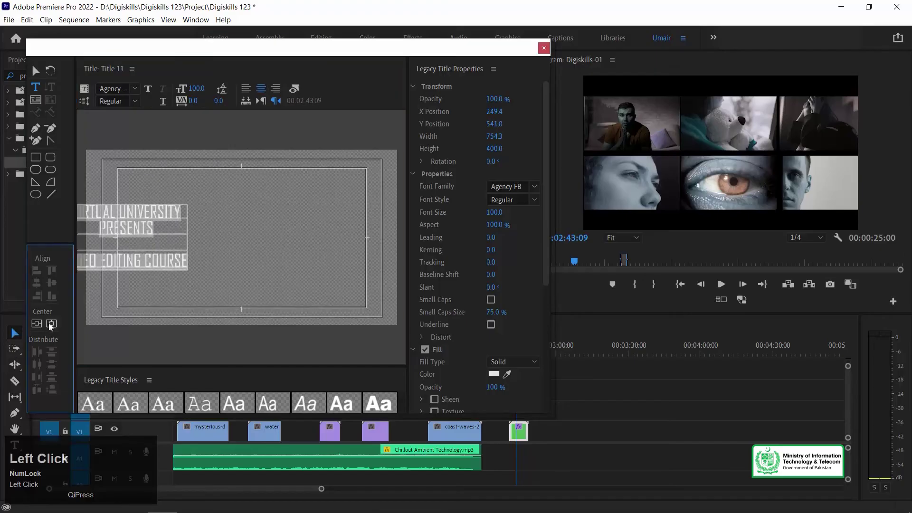
left_click(51, 323)
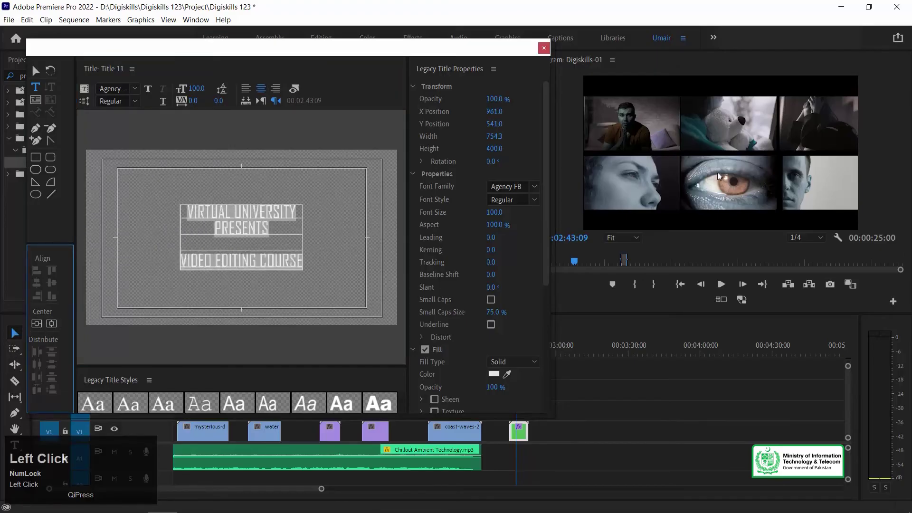
left_click(527, 186)
key("ctrl+a")
type("A")
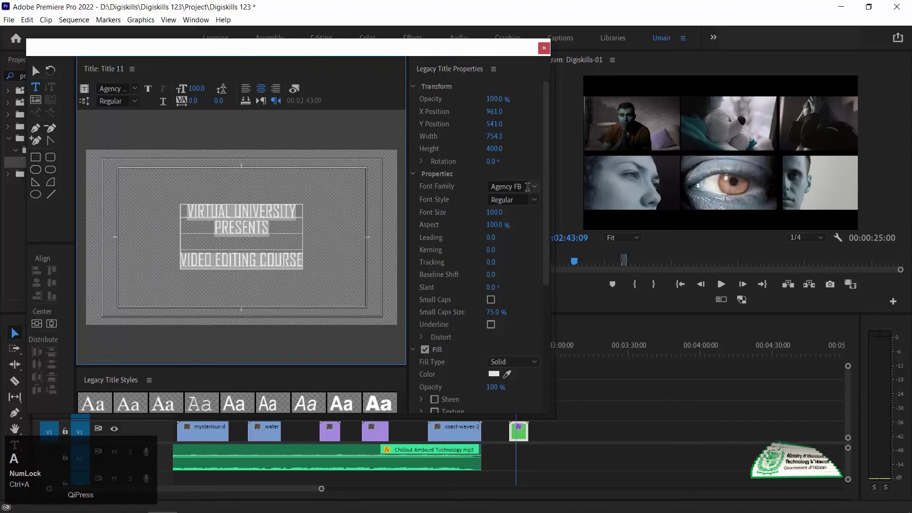
left_click(534, 187)
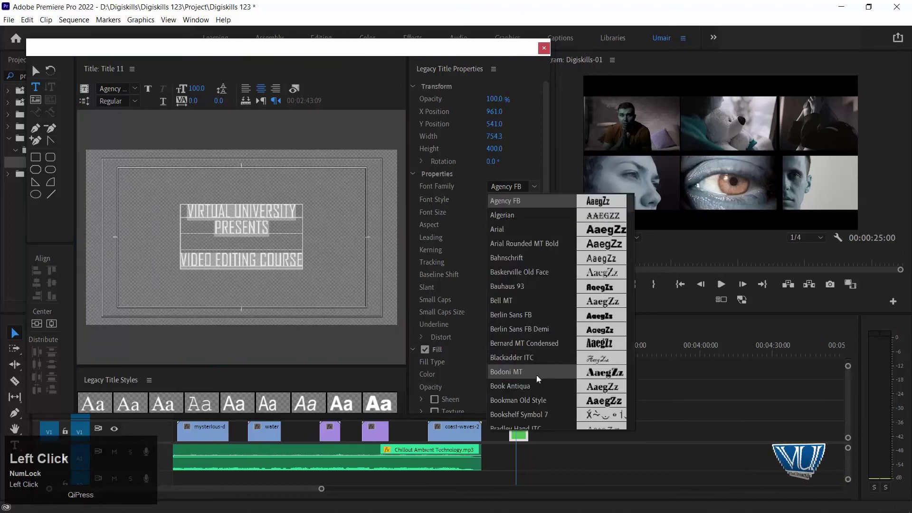
scroll(539, 380, "down", 4)
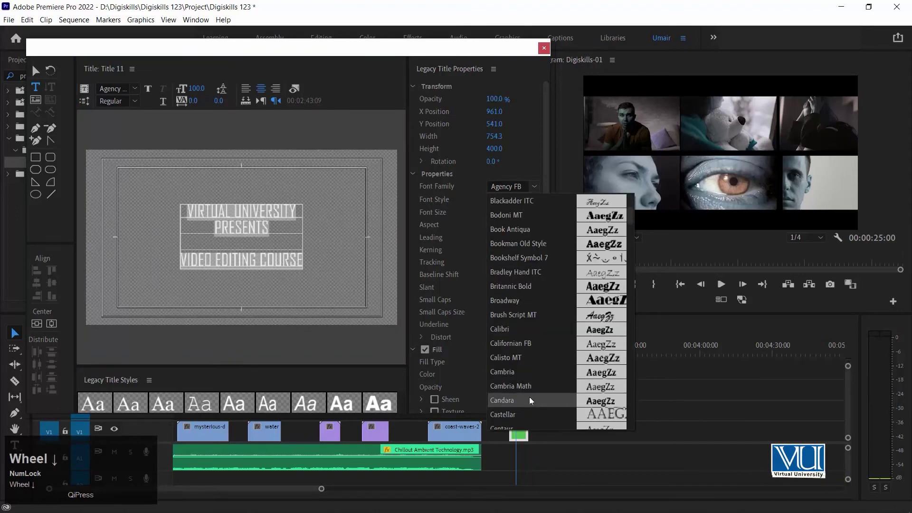
scroll(536, 399, "down", 3)
scroll(539, 378, "down", 3)
left_click(536, 379)
left_click(533, 186)
scroll(518, 238, "up", 10)
left_click(517, 171)
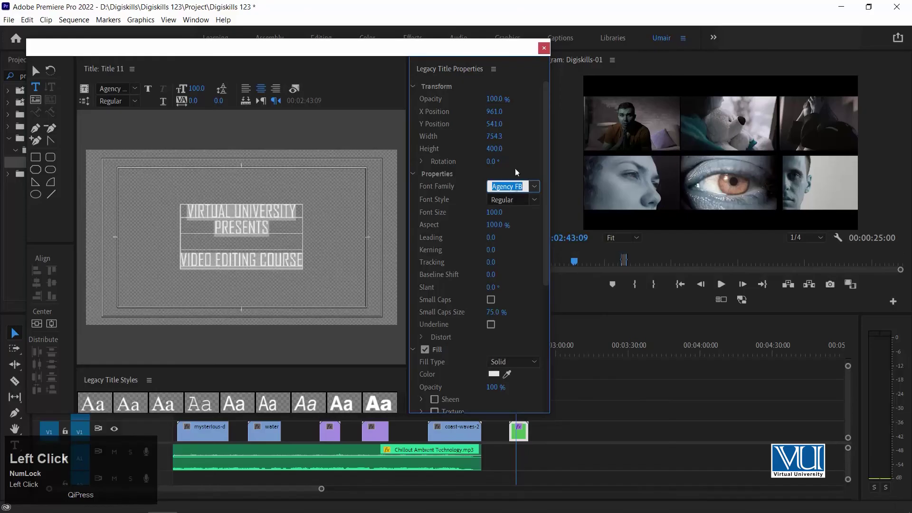
Step: Set the title text's font family to Century Gothic and its font style to Bold
left_click(509, 186)
left_click(509, 188)
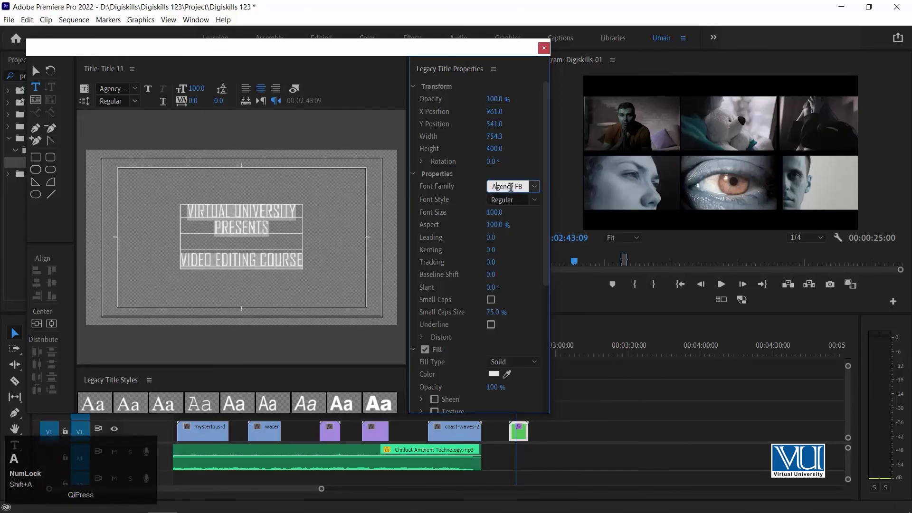
type("cen")
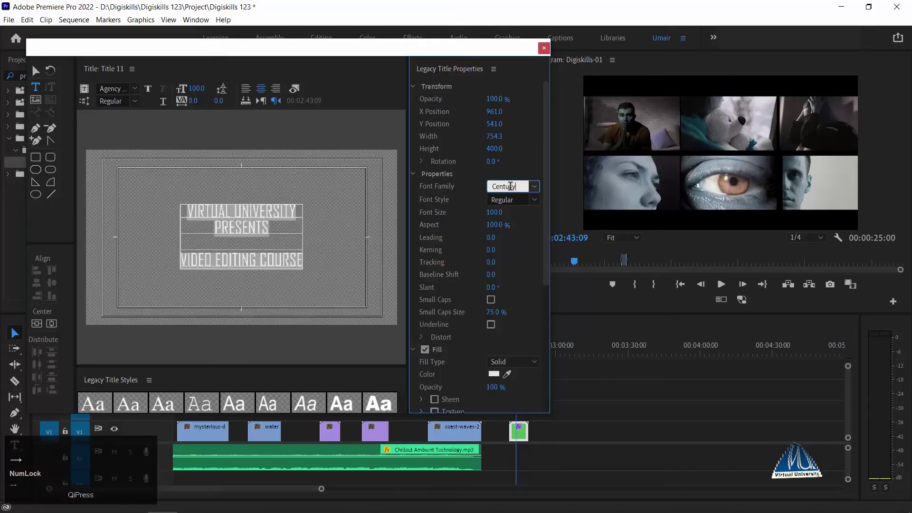
key("Return")
left_click(534, 199)
left_click(513, 212)
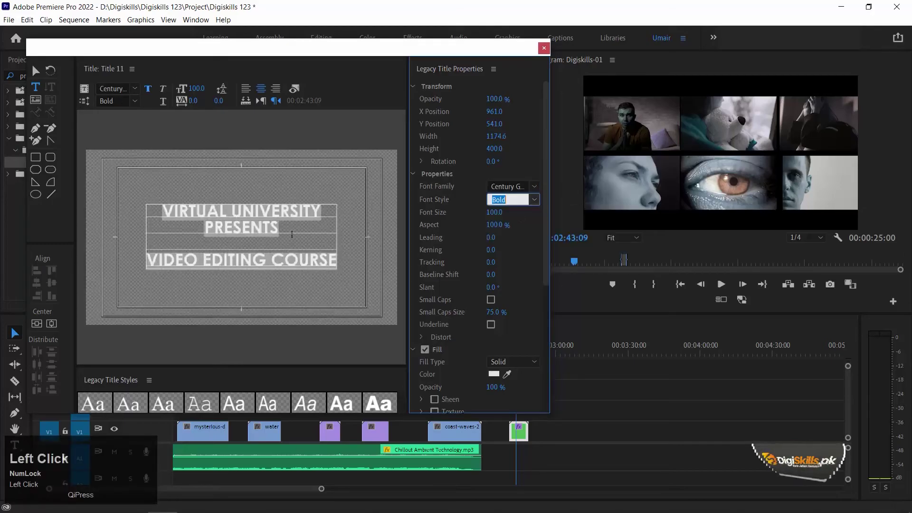
Step: Set the title text's font size to 75 and re-center its text block vertically in the frame
left_click(36, 325)
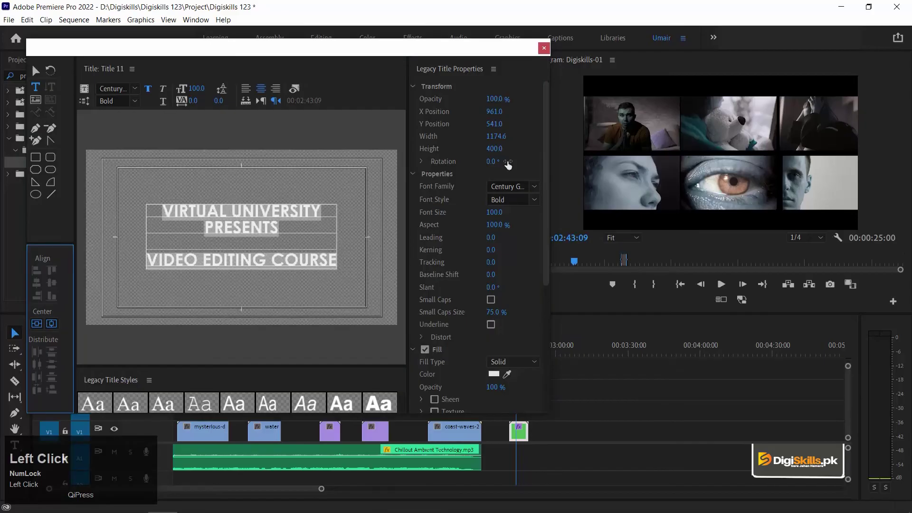
left_click(499, 214)
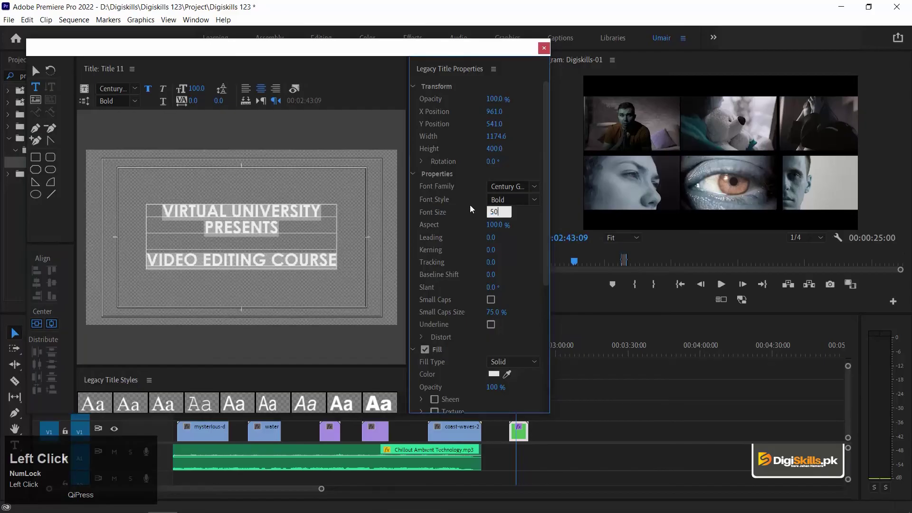
type("50")
key("Return")
left_click(506, 221)
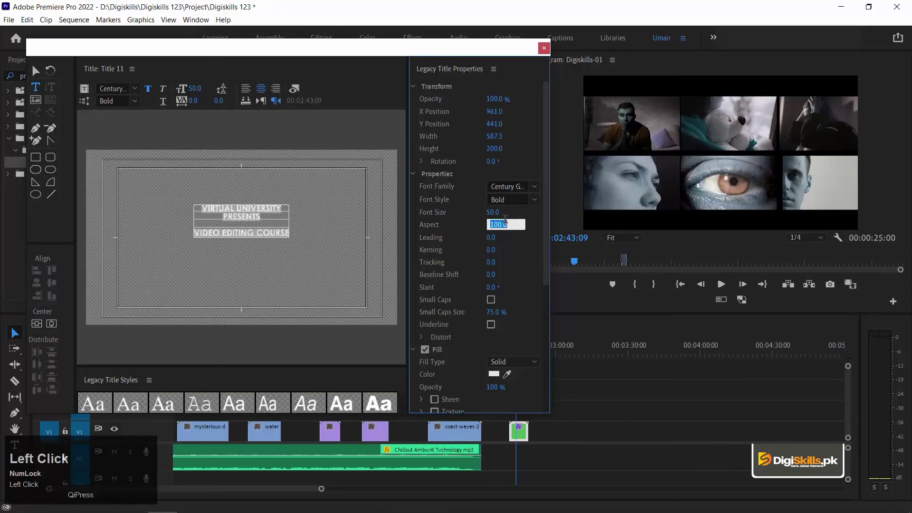
left_click(495, 208)
type("75")
key("Return")
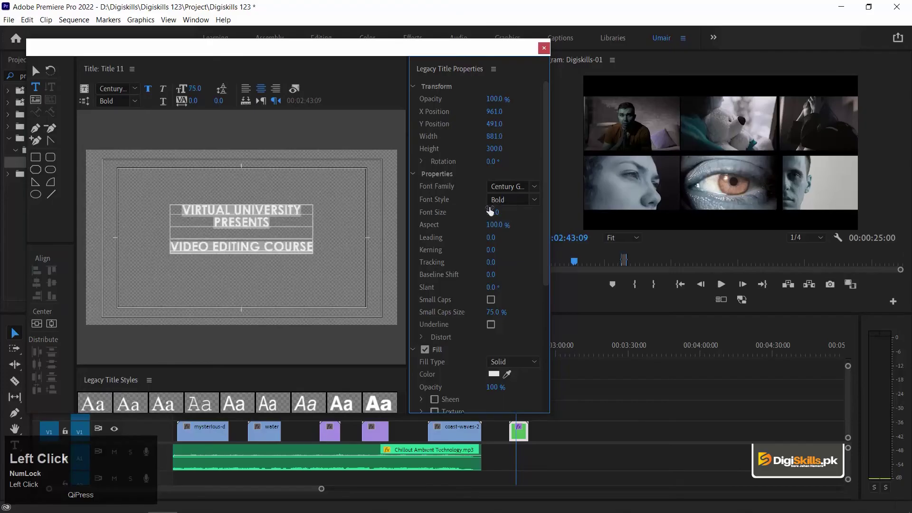
left_click(51, 323)
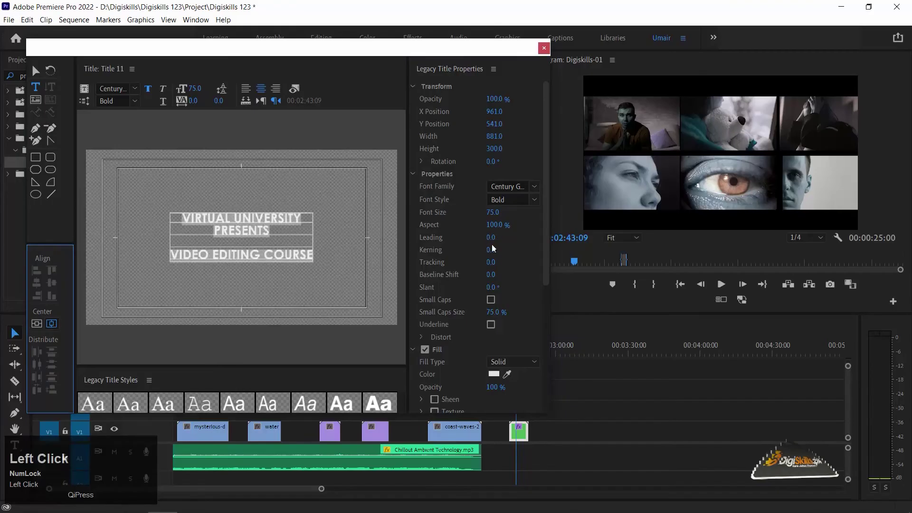
Step: Set the title text's leading to 26, re-center the text block vertically, and close the title editor
left_click_drag(494, 247, 507, 246)
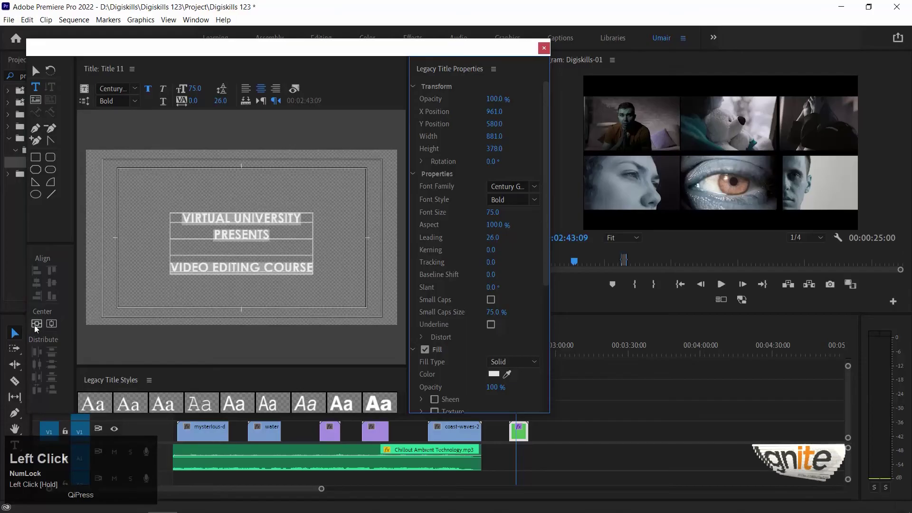
left_click(53, 324)
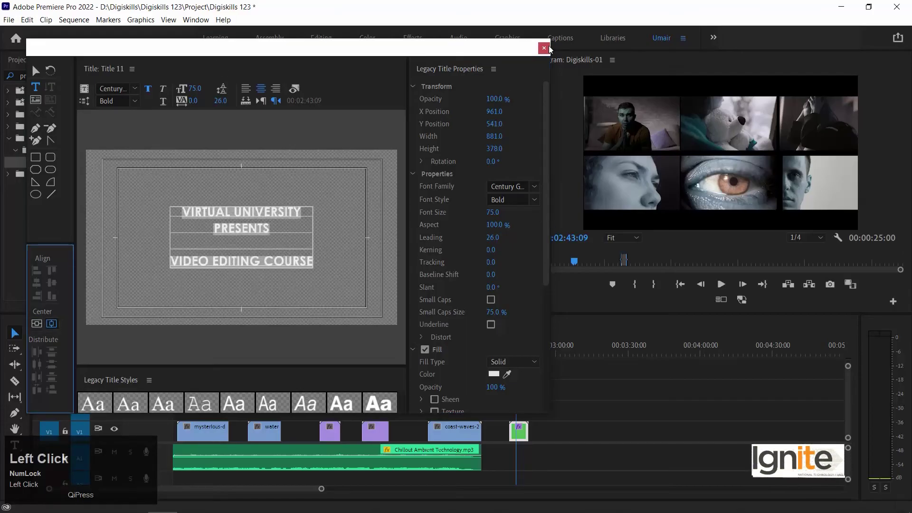
left_click(544, 48)
Step: Place Title 11 on V1 after the nested sequence and extend its start back to about 00:03:04:17
left_click(33, 61)
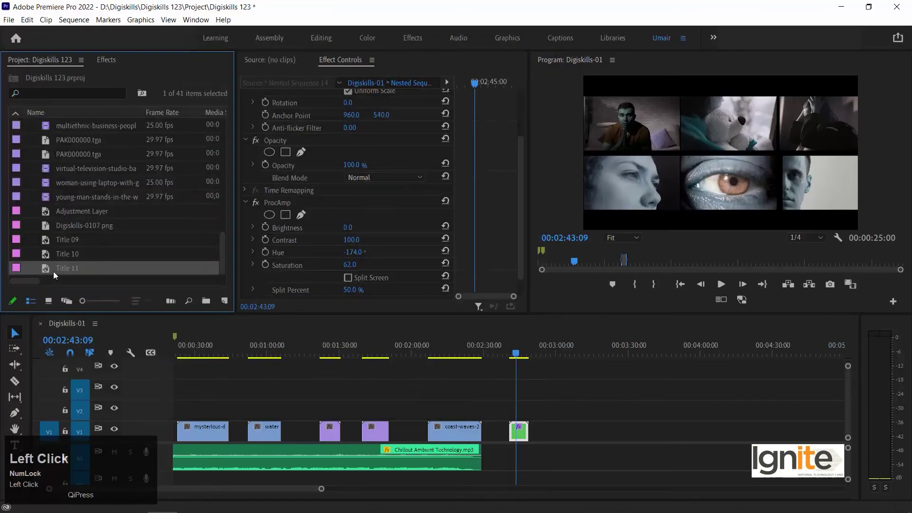
left_click_drag(118, 279, 582, 431)
left_click(579, 351)
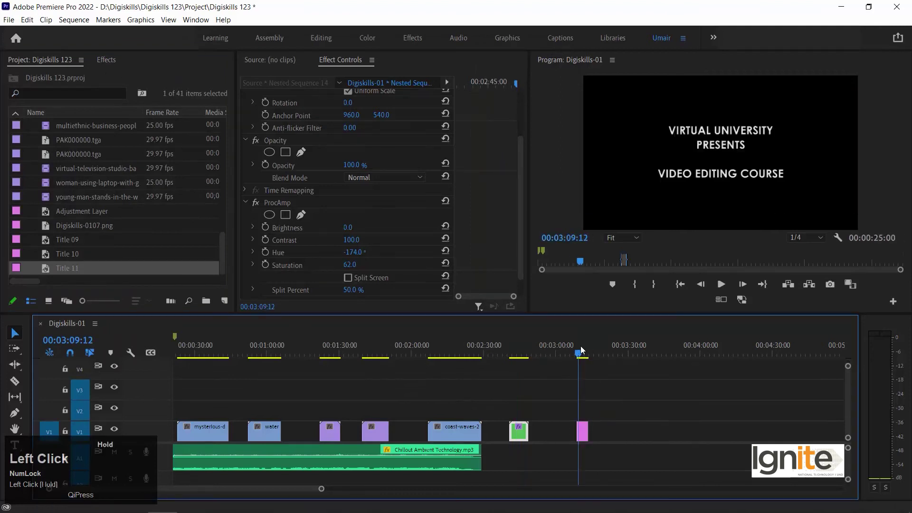
key("equal")
key("equal")
key("equal")
left_click_drag(488, 349, 477, 348)
left_click_drag(477, 431, 398, 431)
left_click_drag(390, 347, 433, 340)
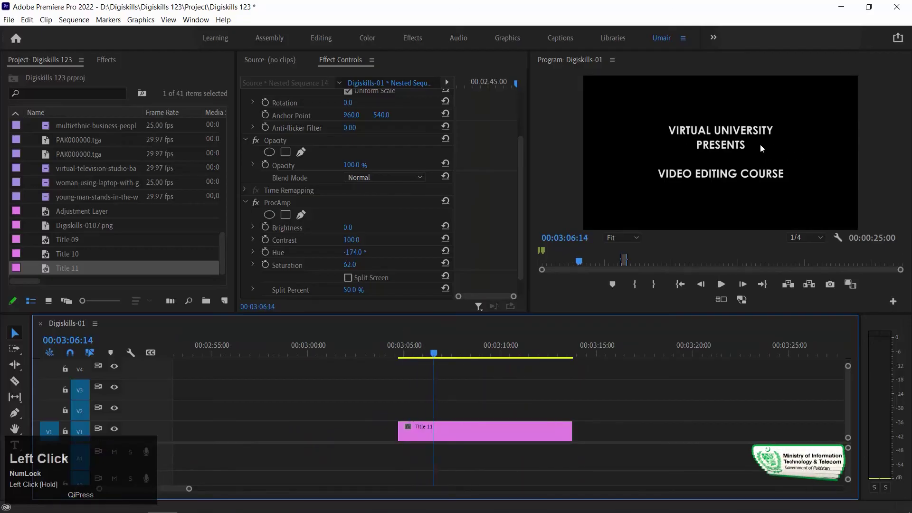
Step: Apply the Crop effect to the Title 11 clip and crop its bottom up to just below VIRTUAL UNIVERSITY
left_click(482, 428)
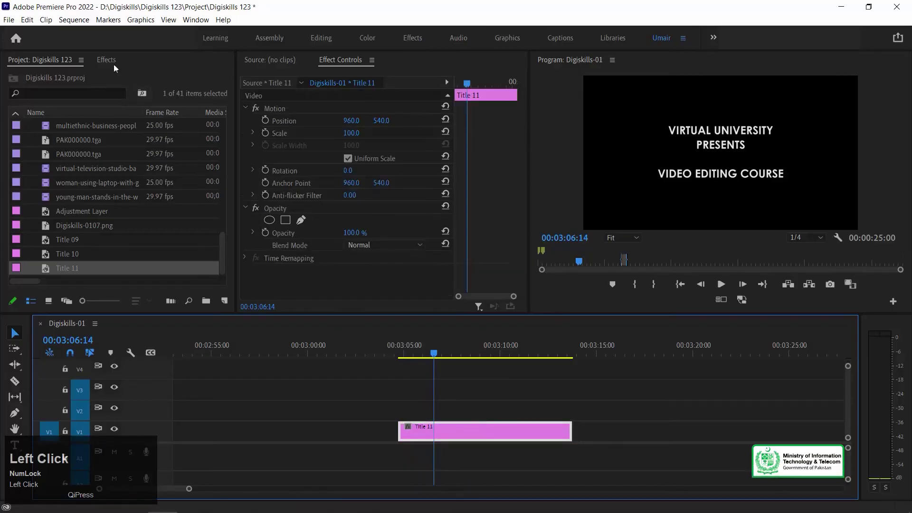
left_click(110, 61)
left_click(57, 76)
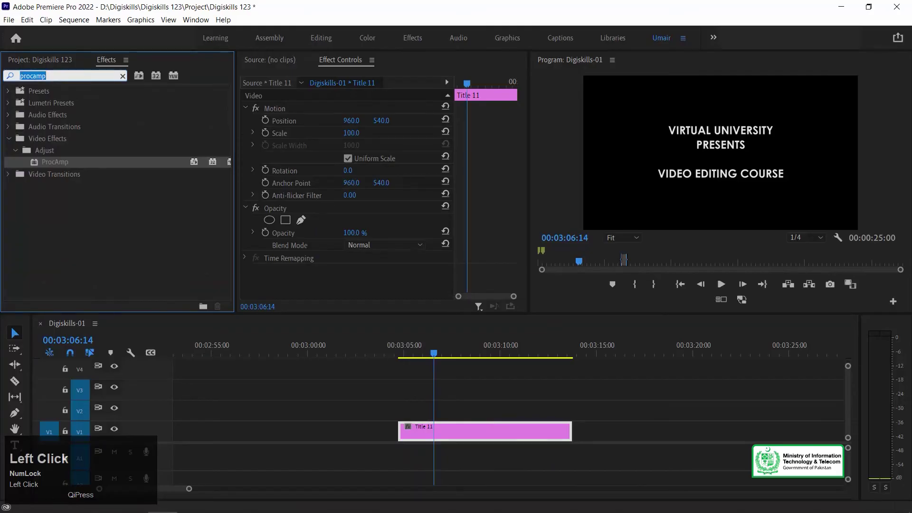
type("crop")
left_click_drag(50, 160, 459, 430)
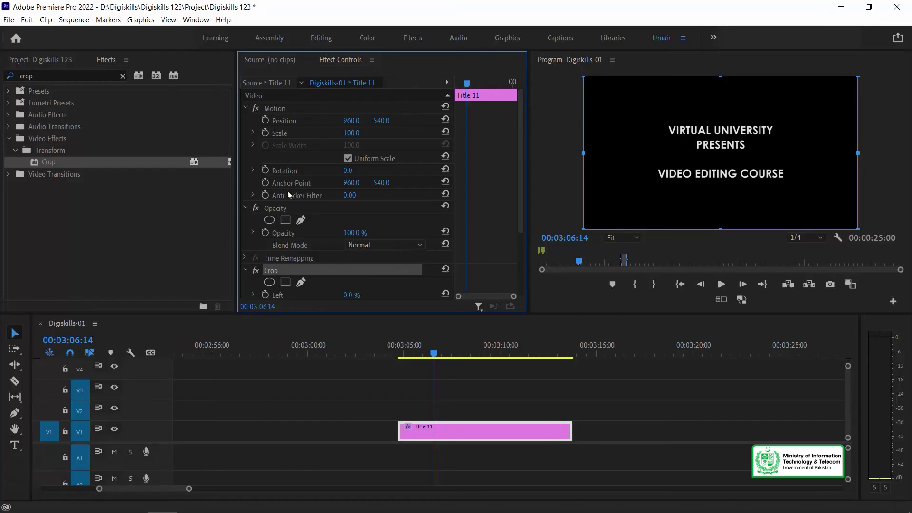
left_click_drag(717, 237, 770, 138)
Step: Duplicate the cropped Title 11 clip on V1 directly after the original
left_click(426, 344)
key("Down")
key("Down")
key("minus")
left_click(485, 431)
key("ctrl+c")
key("ctrl+v")
left_click(531, 346)
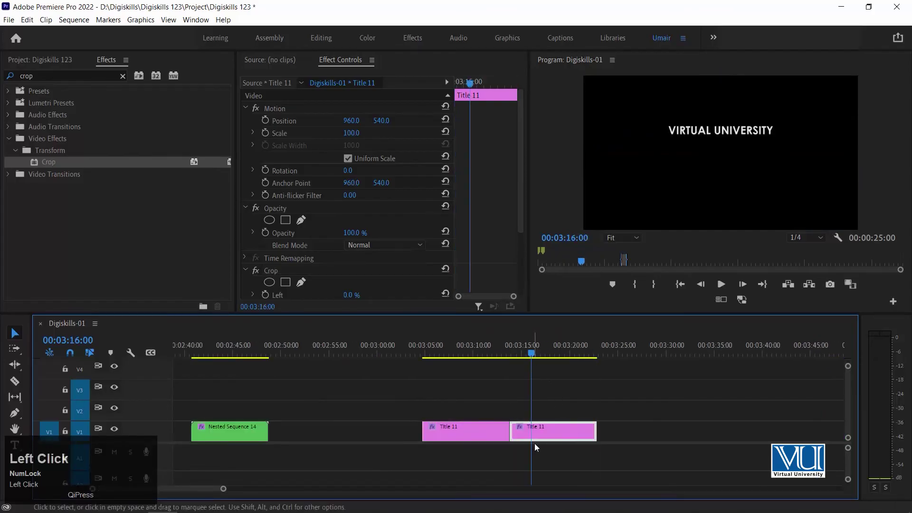
Step: Stack the duplicate on V2 directly above the original and crop it to only the PRESENTS line
left_click(273, 270)
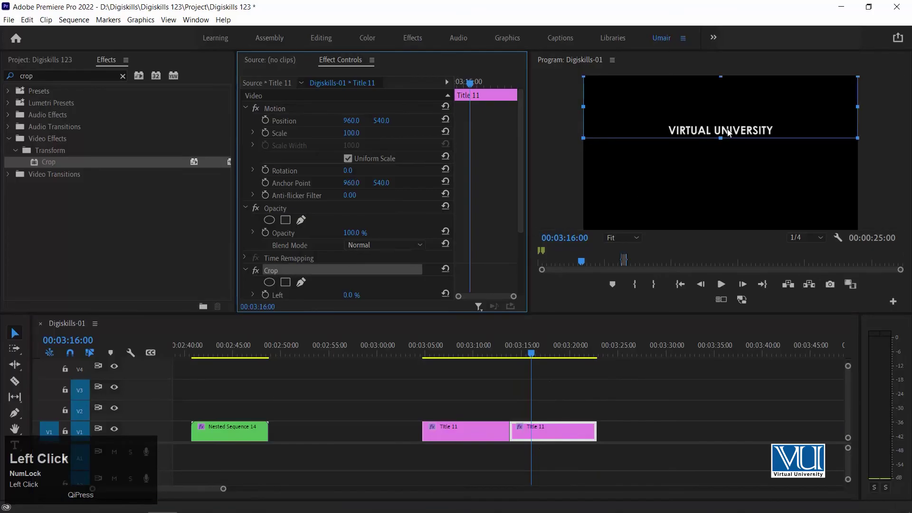
left_click_drag(721, 135, 723, 152)
left_click_drag(718, 80, 753, 127)
left_click_drag(545, 431, 455, 412)
left_click(455, 350)
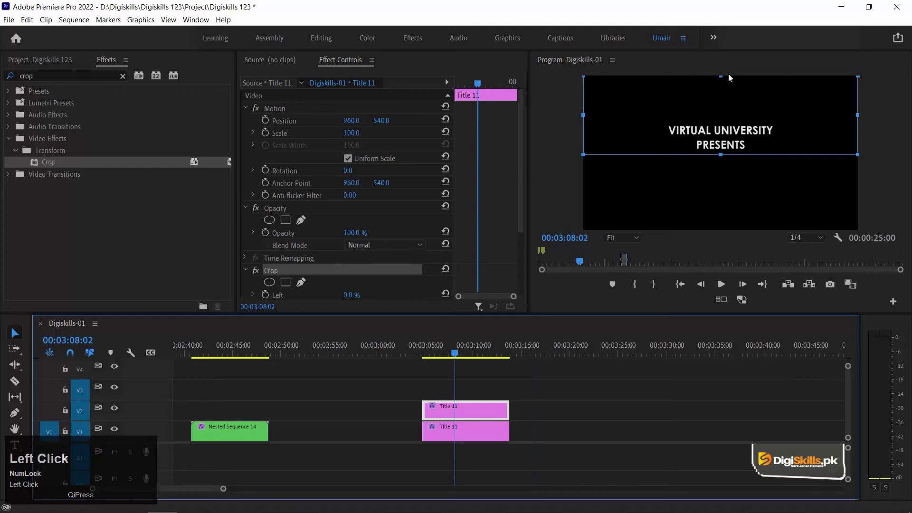
left_click_drag(721, 76, 746, 137)
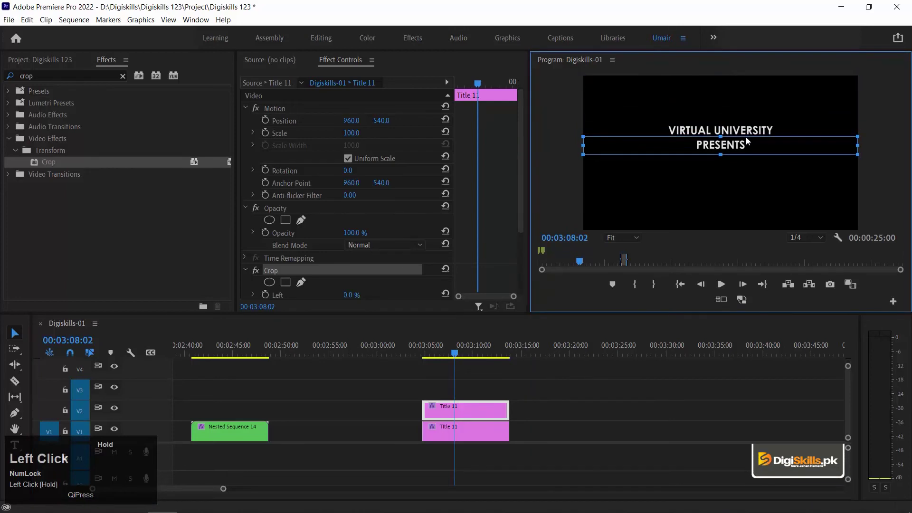
Step: Duplicate the PRESENTS clip and stack the copy on V3 aligned with the two title clips below
left_click(483, 411)
key("ctrl+c")
left_click(498, 352)
key("ctrl+v")
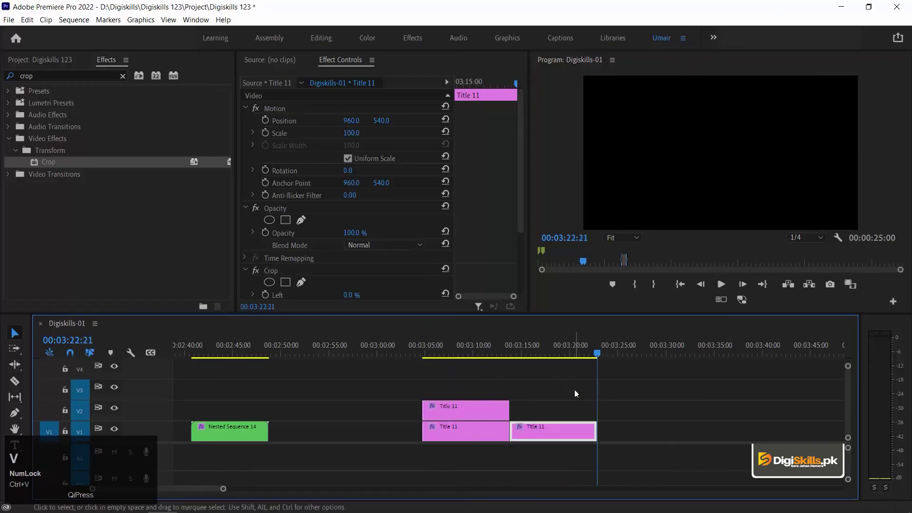
left_click(558, 422)
left_click_drag(558, 422, 482, 385)
left_click(468, 344)
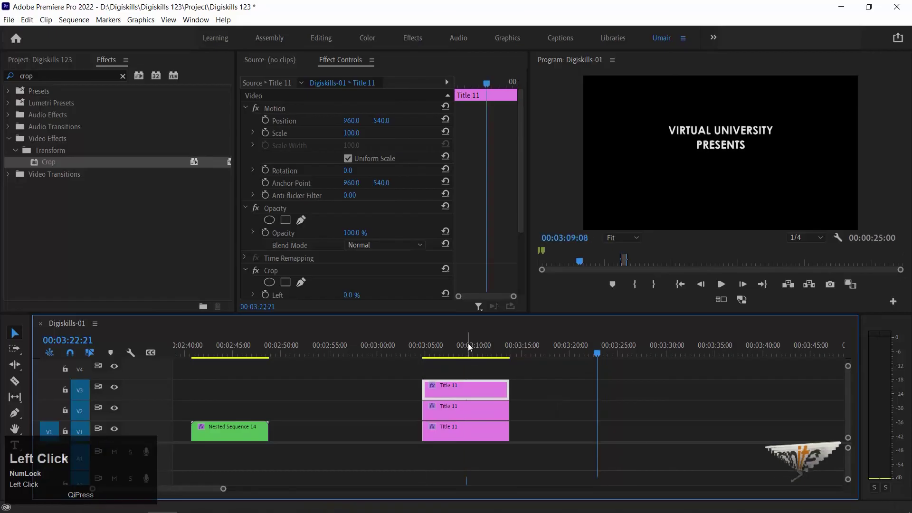
Step: Adjust the V3 title clip's crop to isolate only the VIDEO EDITING COURSE line
left_click(271, 270)
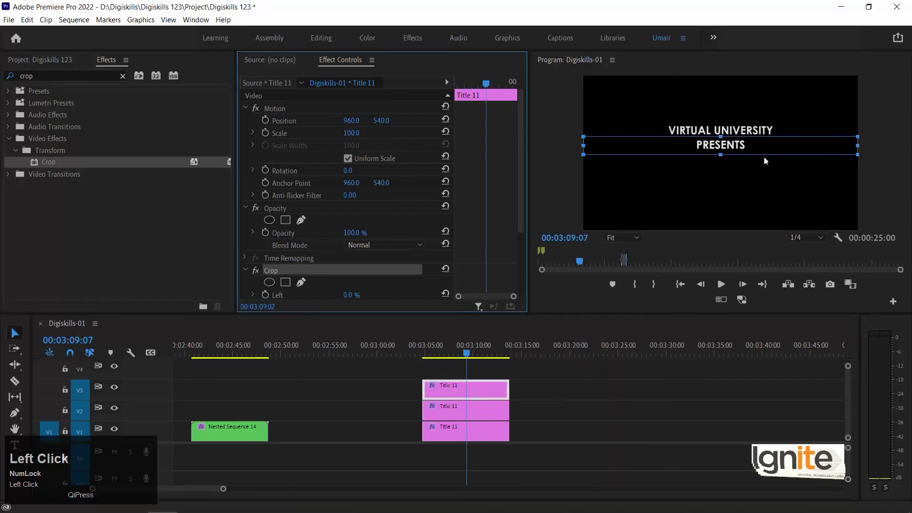
mouse_move(720, 154)
left_mouse_down()
mouse_move(731, 185)
mouse_move(731, 169)
left_mouse_up()
key("Up")
key("equal")
Step: Disable and re-enable the V3 and V2 title clips to check each cropped text line separately
left_click(571, 388)
key("shift+e")
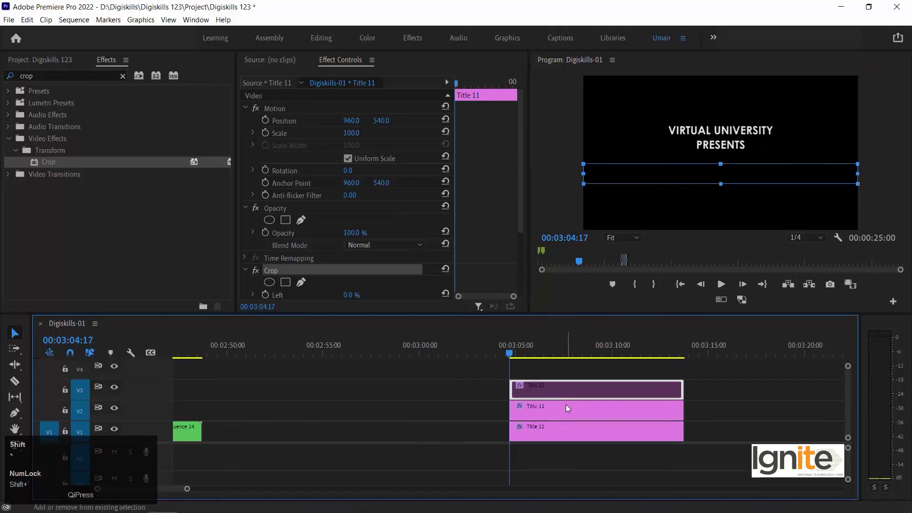
left_click(566, 408)
key("shift+e")
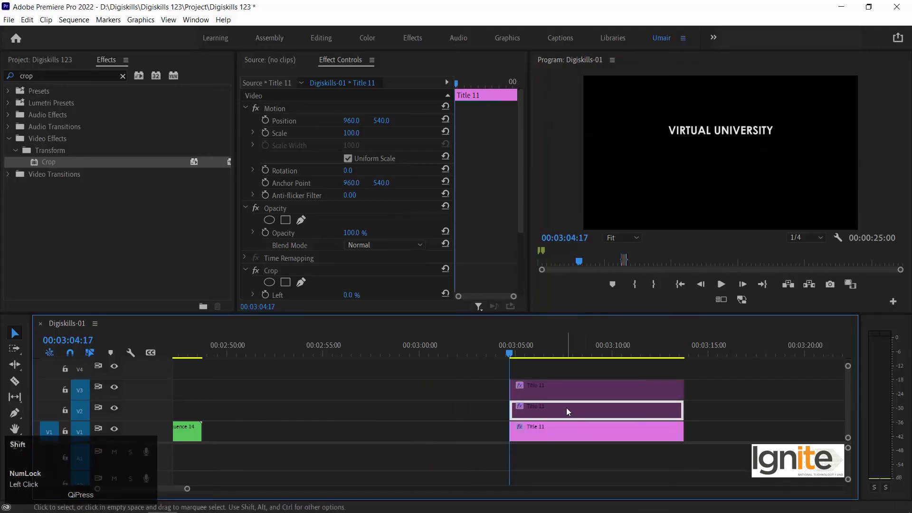
key("shift+e")
left_click(568, 385)
key("shift+e")
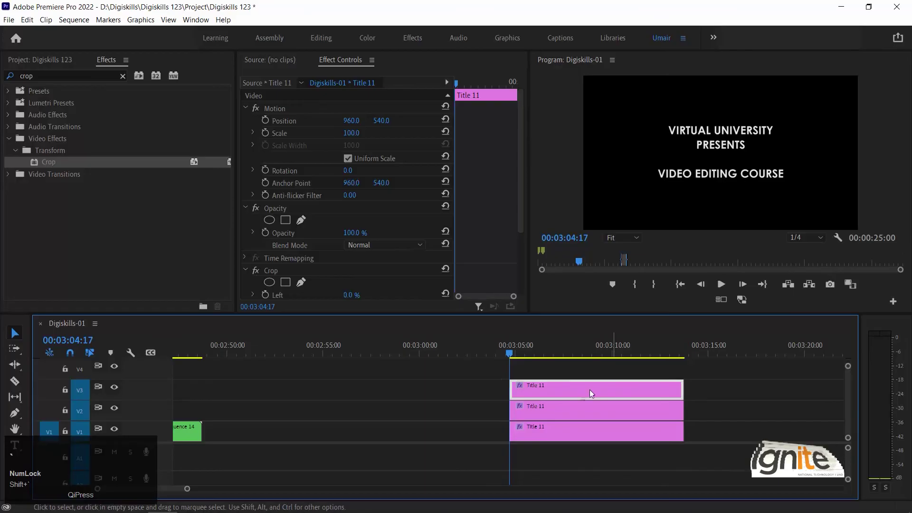
left_click_drag(586, 396, 735, 396)
left_click_drag(556, 408, 588, 407)
key("ctrl+z")
key("ctrl+z")
Step: Add Cross Dissolves to both ends of all three title clips and extend their ends to about 00:03:39
left_click_drag(464, 372, 543, 426)
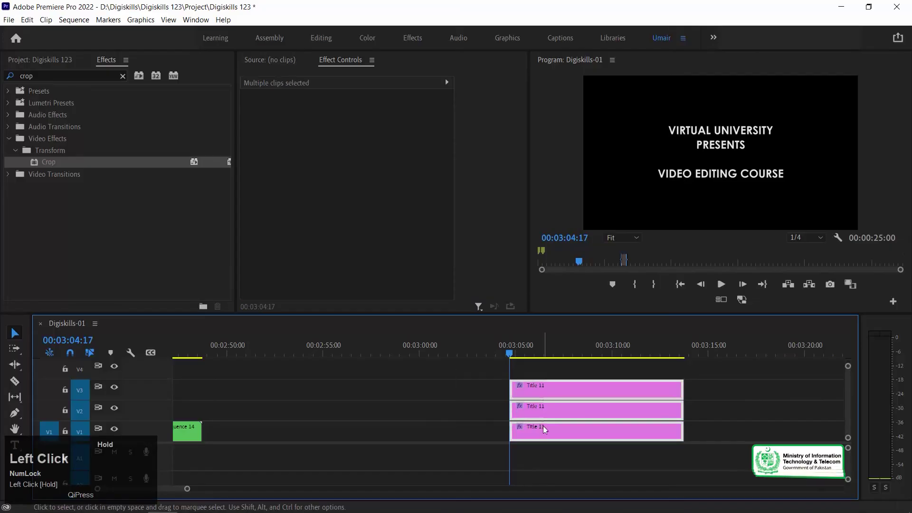
key("ctrl+d")
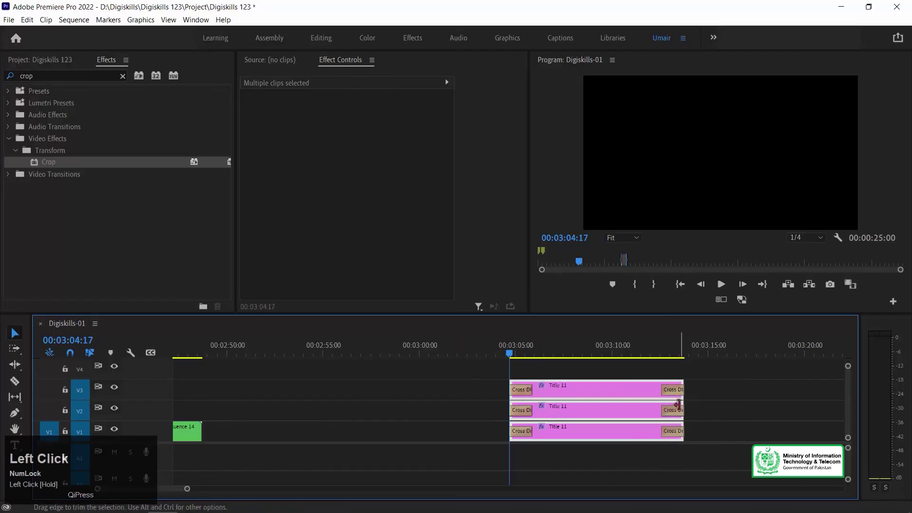
left_click_drag(678, 405, 841, 406)
key("minus")
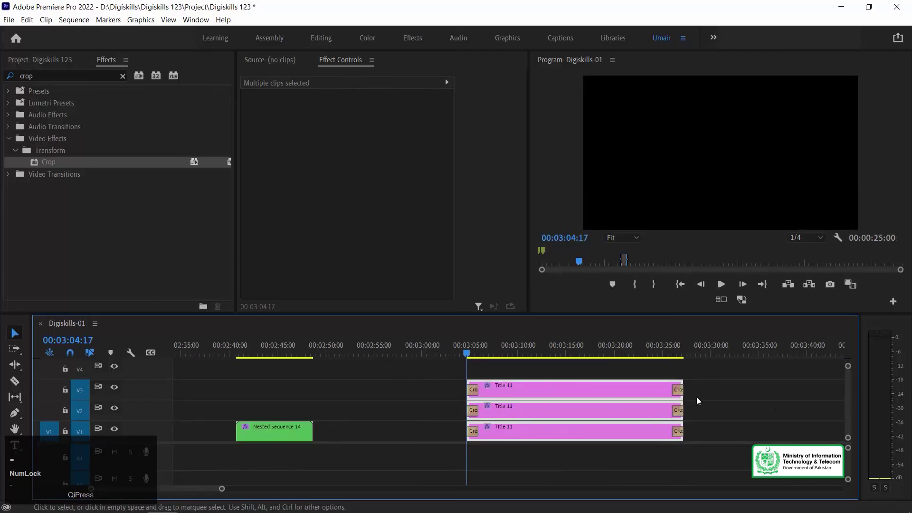
left_click_drag(682, 404, 802, 405)
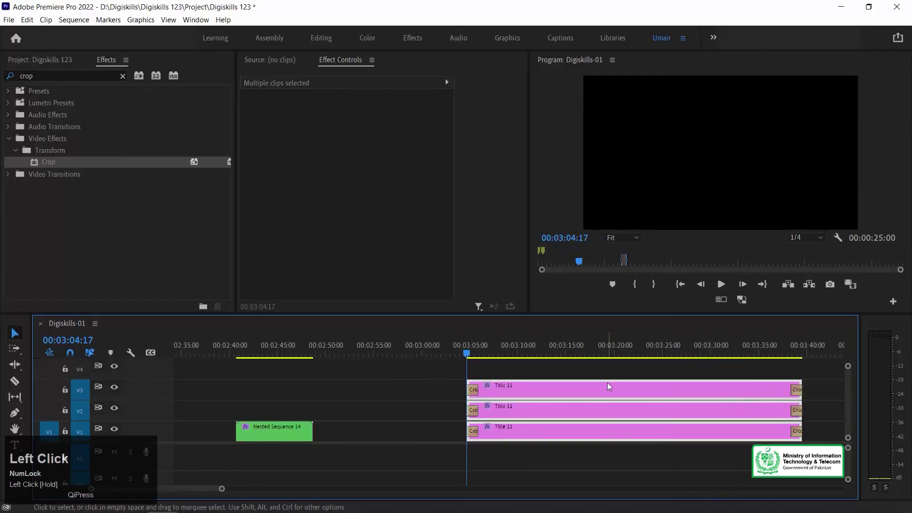
Step: Trim the starts of the V3 and V2 title clips to about 00:03:24 and 00:03:19
left_click(500, 386)
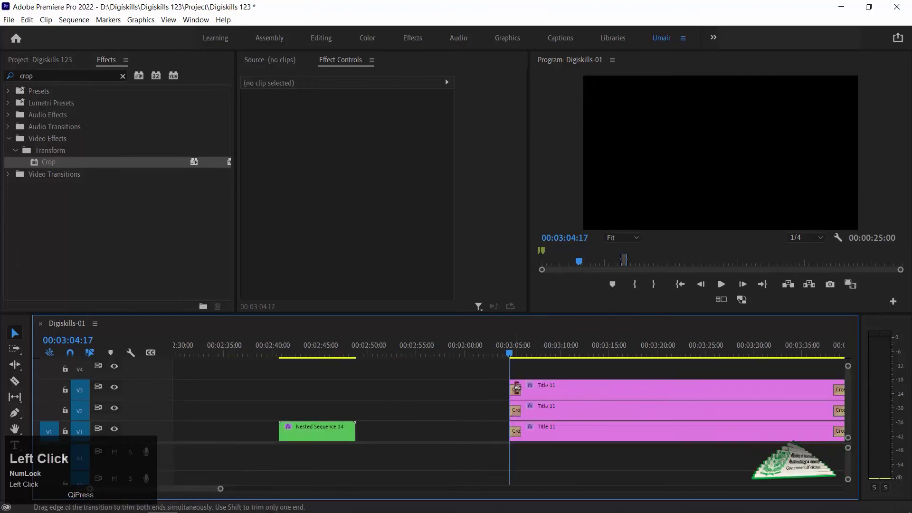
left_click(516, 389)
left_click_drag(509, 386, 696, 382)
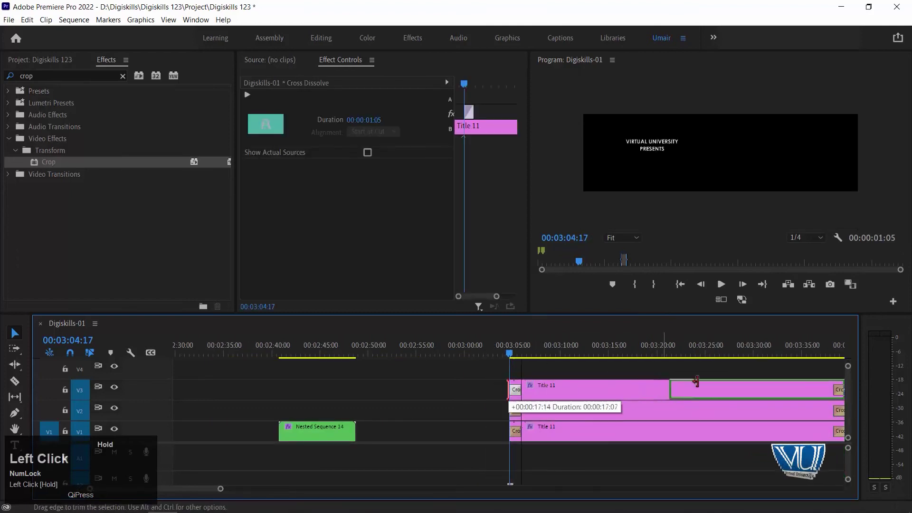
left_click_drag(510, 408, 647, 404)
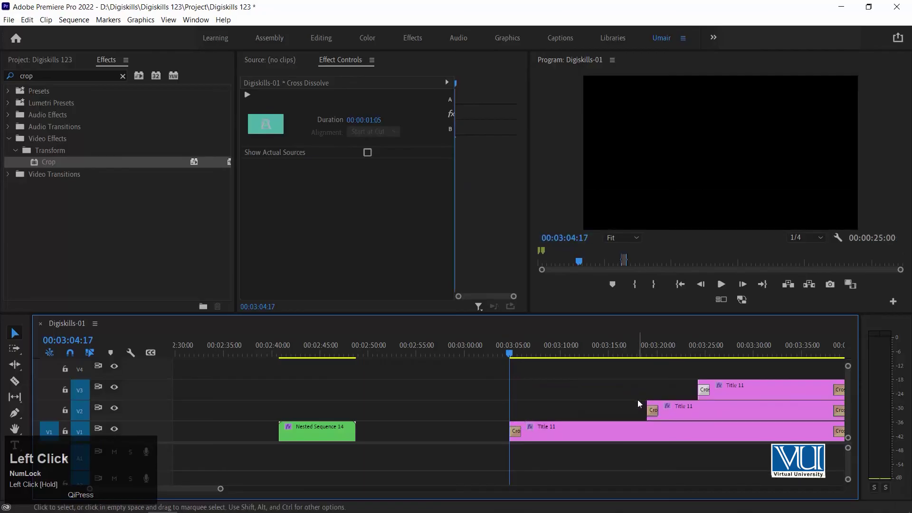
Step: Stagger the title starts during playback, with the V2 clip beginning at about 00:03:07:15 and the V3 clip at about 00:03:10:15
key("space")
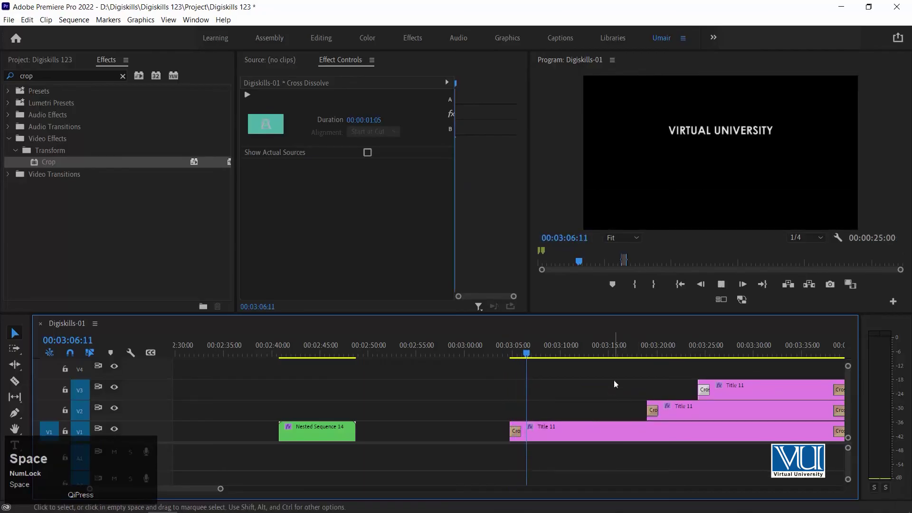
key("space")
left_click_drag(647, 407, 537, 405)
key("space")
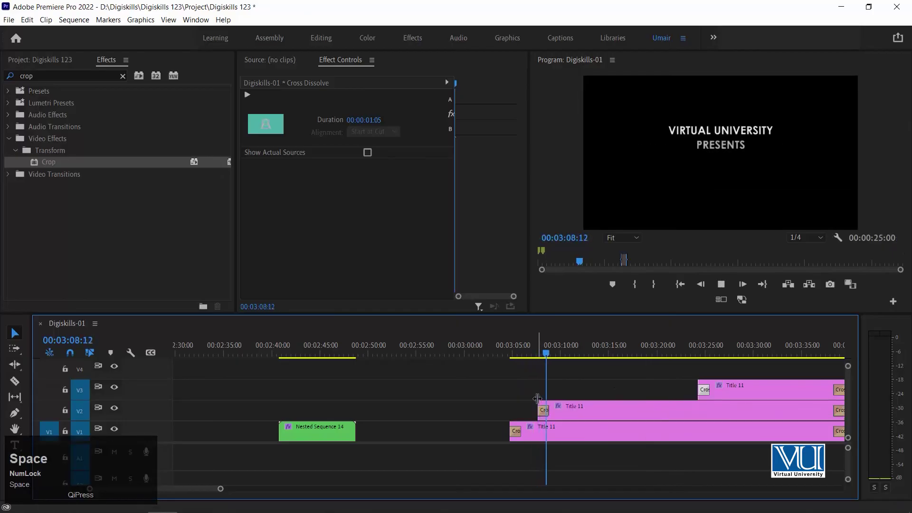
left_click_drag(698, 387, 566, 380)
key("space")
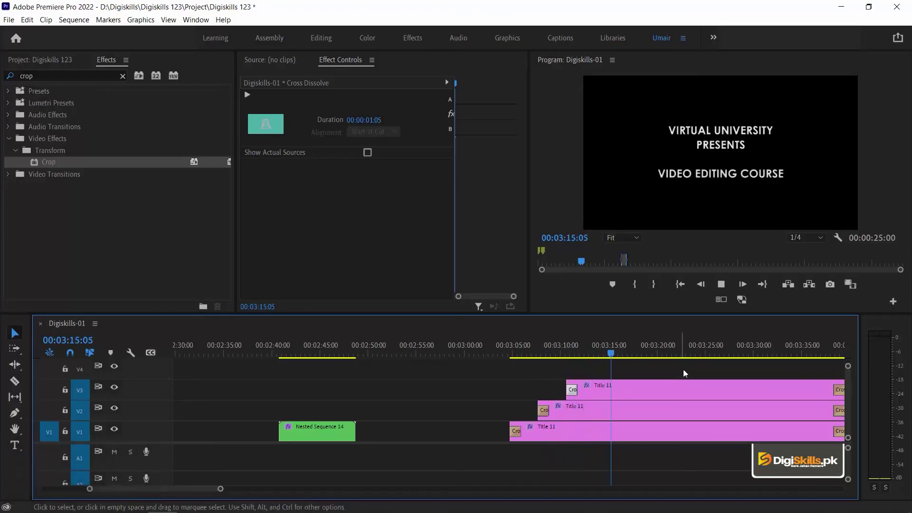
Step: Stagger the title clips' ends at about 00:03:18 on V3, 00:03:20 on V2 and 00:03:21 on V1
scroll(730, 371, "down", 3)
left_click_drag(723, 390, 520, 389)
left_click_drag(720, 406, 534, 405)
key("space")
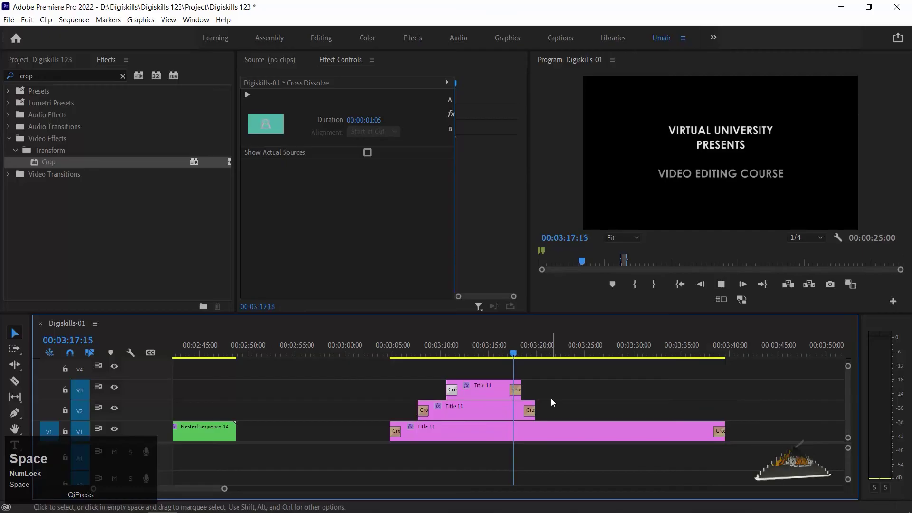
left_click_drag(723, 431, 530, 419)
key("equal")
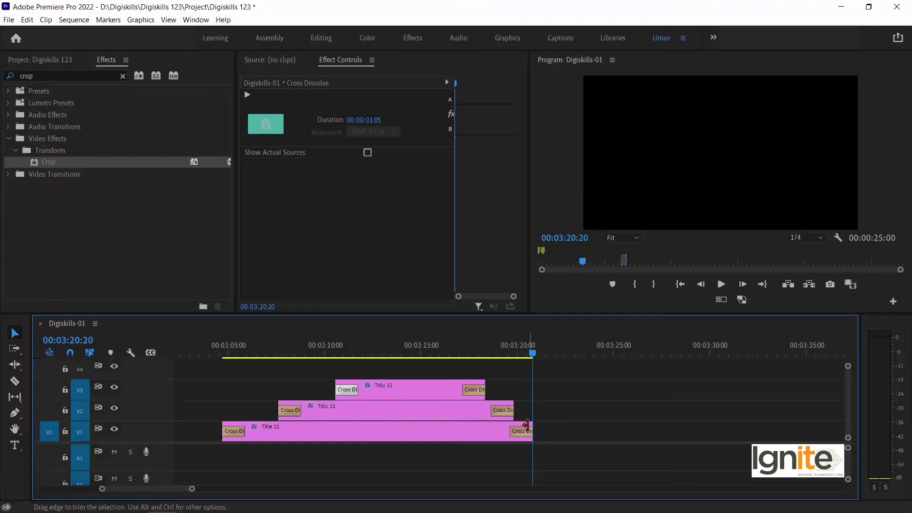
Step: Extend the end of the V1 title clip to about 00:03:20:23
key("Right")
key("Right")
key("Right")
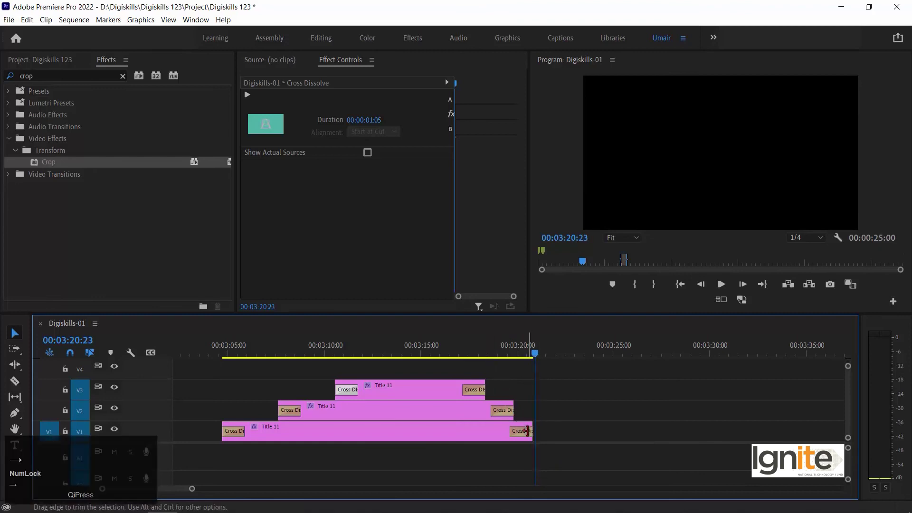
left_click_drag(529, 426, 539, 423)
Step: Scrub through the staggered titles and nest the three title clips on V1, V2 and V3 into one sequence
scroll(440, 364, "down", 3)
left_click_drag(522, 350, 382, 426)
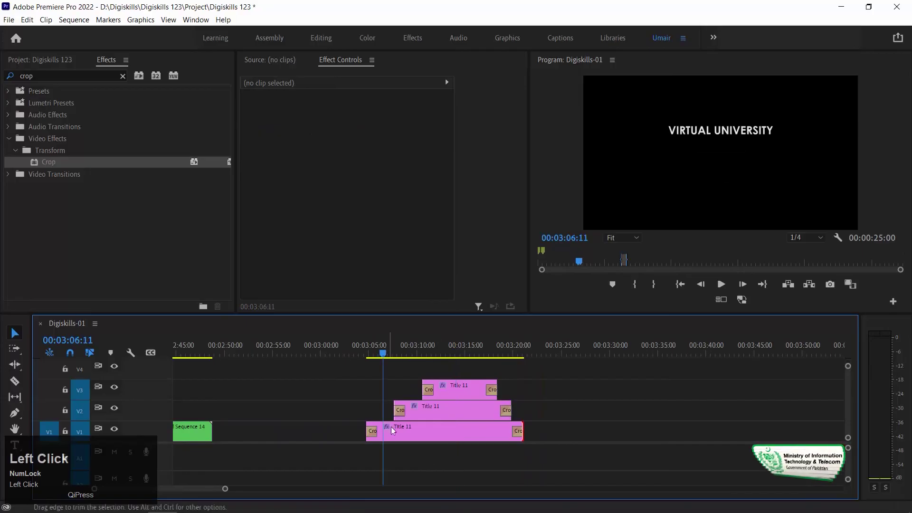
left_click(434, 433)
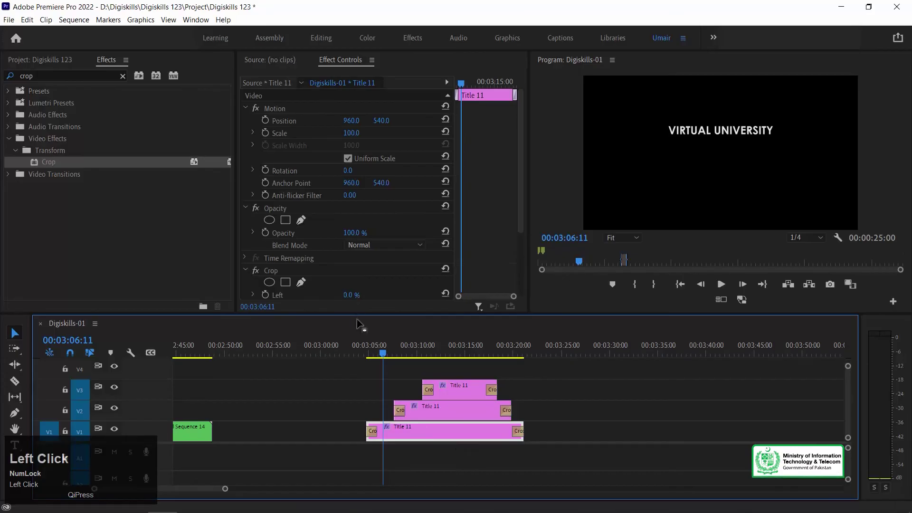
left_click_drag(401, 343, 385, 361)
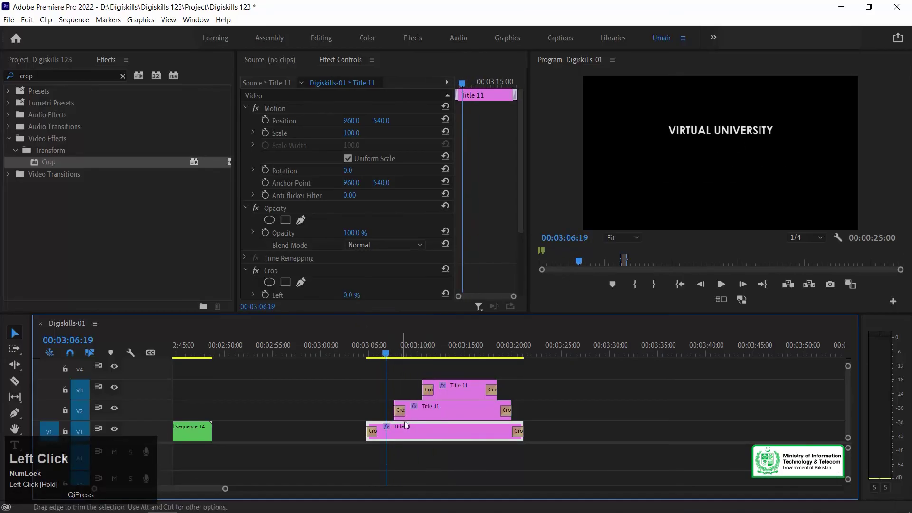
left_click(412, 344)
left_click(451, 344)
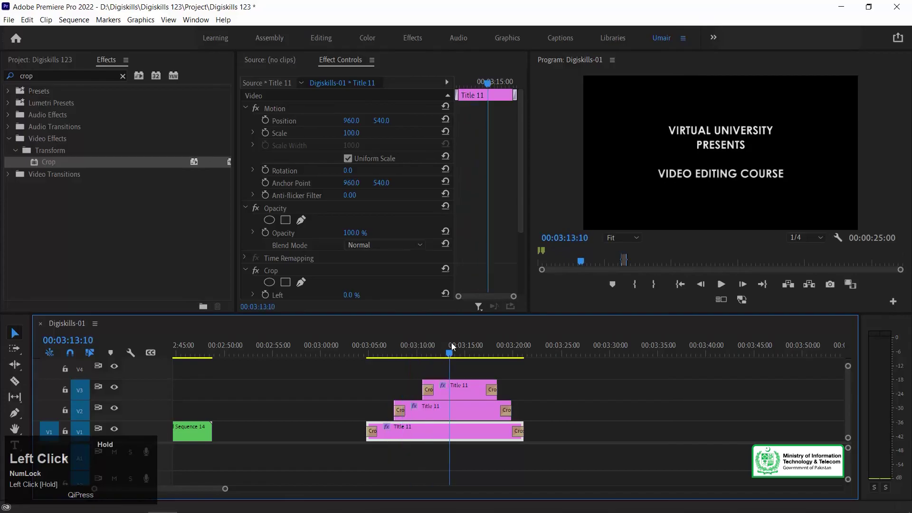
left_click_drag(555, 370, 337, 452)
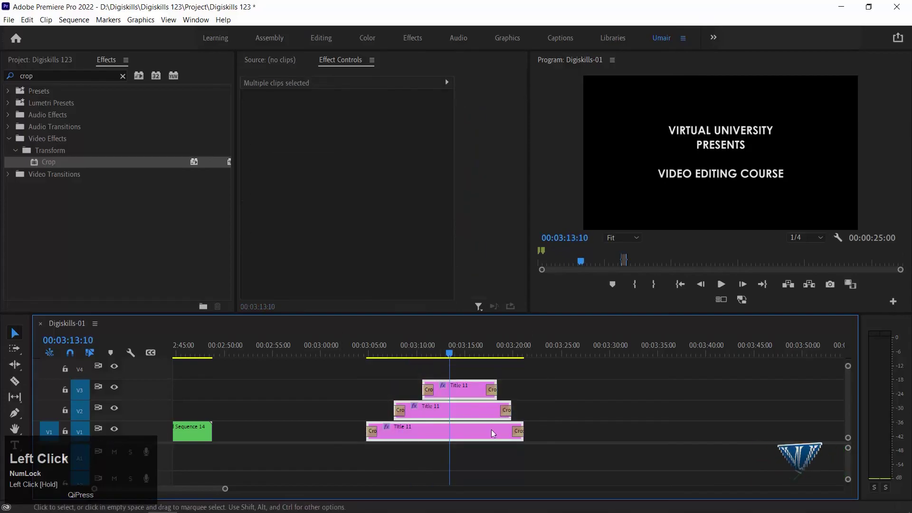
right_click(479, 431)
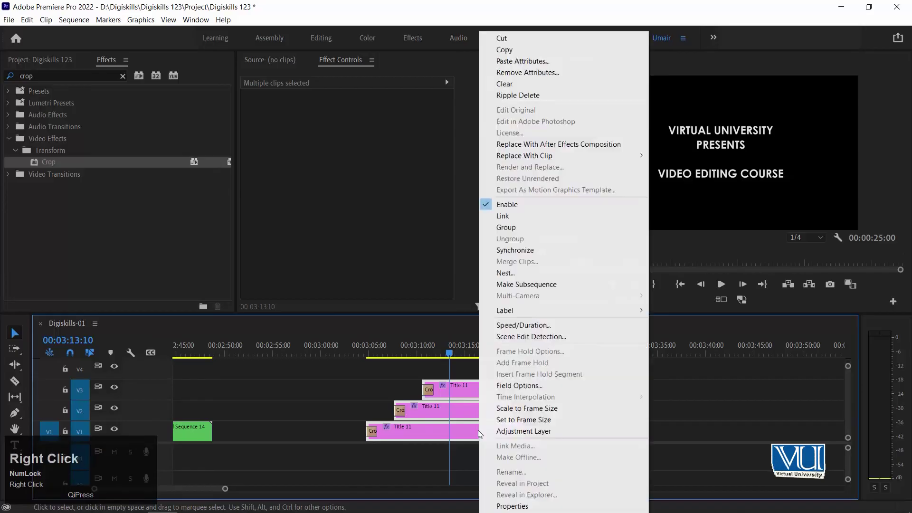
left_click(504, 274)
left_click(428, 273)
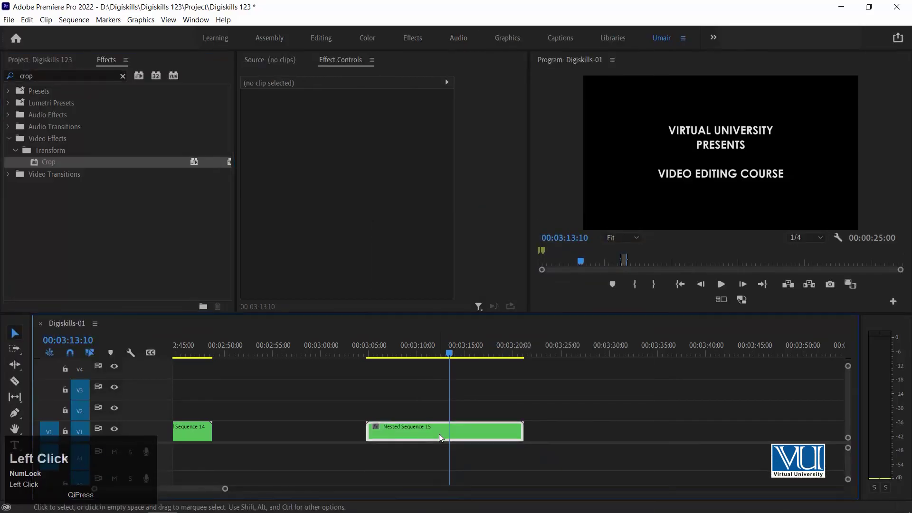
Step: Try a Scale change on the nested title, undo it, and play the clip from its start to check the line timing
mouse_move(349, 138)
left_mouse_down()
mouse_move(387, 138)
mouse_move(360, 138)
left_mouse_up()
key("ctrl+z")
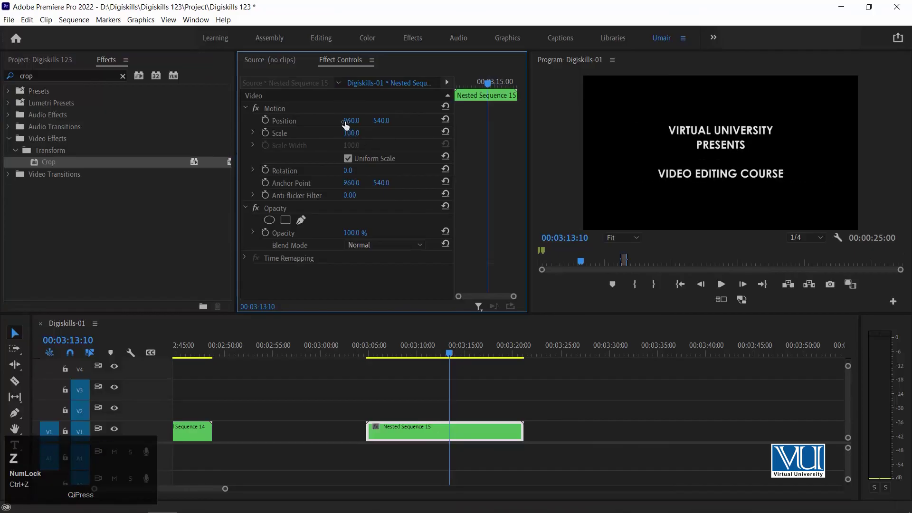
left_click(420, 433)
key("Up")
key("space")
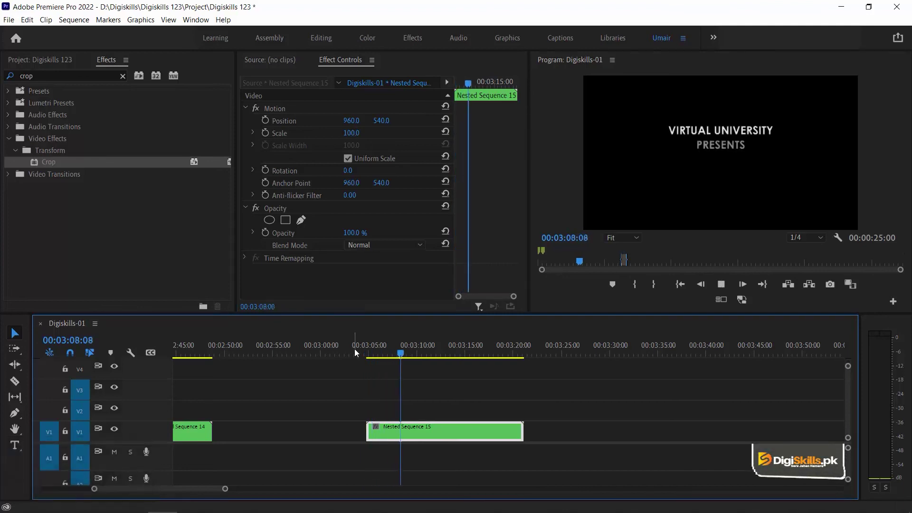
key("space")
left_click(372, 351)
key("space")
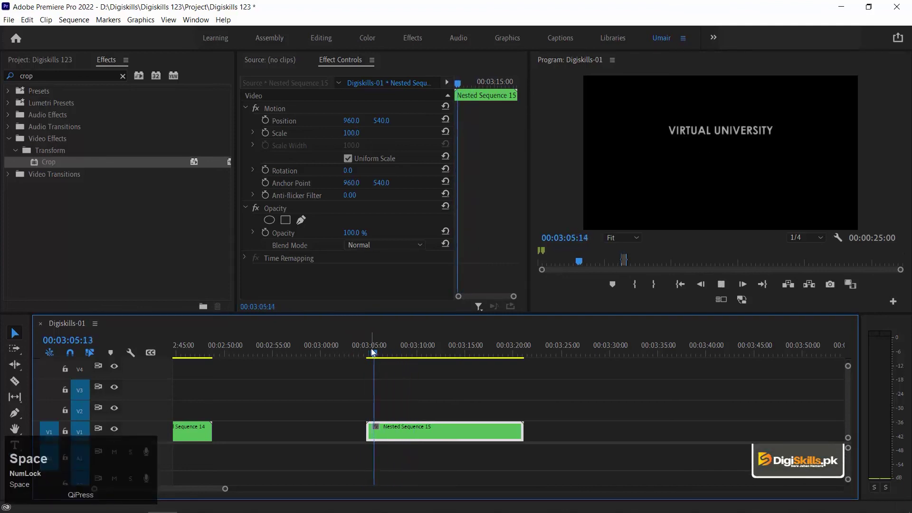
key("space")
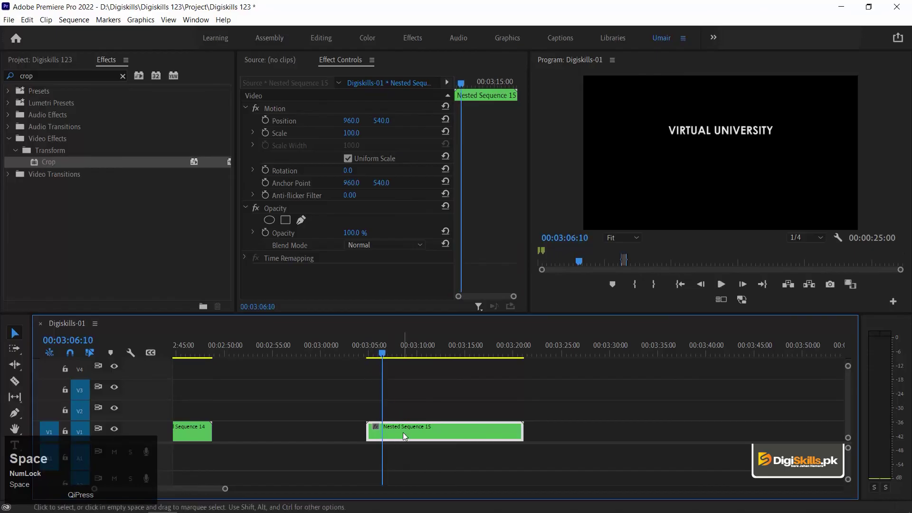
Step: Inside the nested title sequence, move the V2 clip's start to about 00:00:01:18 and the V3 clip's start to about 00:00:04:01
double_click(403, 432)
key("equal")
left_click_drag(290, 399, 240, 400)
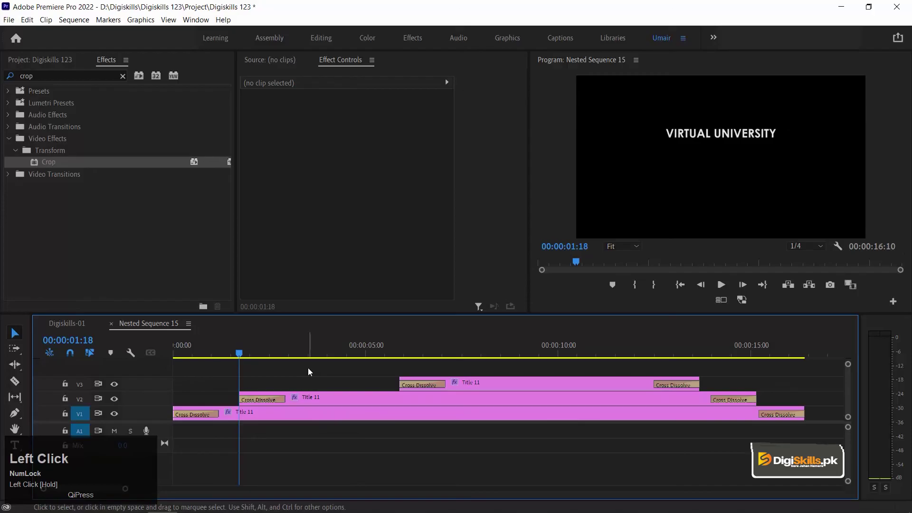
key("space")
key("space")
left_click_drag(395, 383, 328, 383)
key("minus")
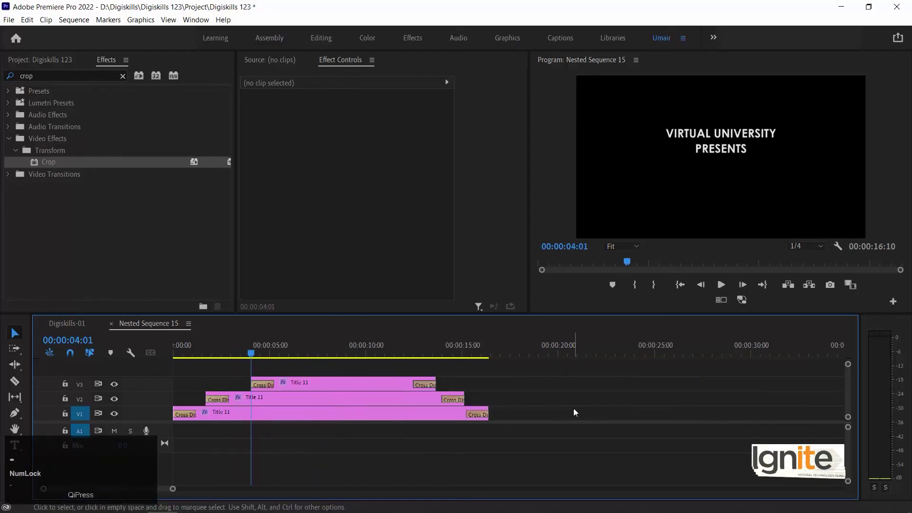
Step: Shorten all three titles' ends together so V1 finishes at about 00:00:12:12, and trim the nested clip's empty tail to about 00:03:17 in Digiskills-01
left_click_drag(482, 369, 388, 398)
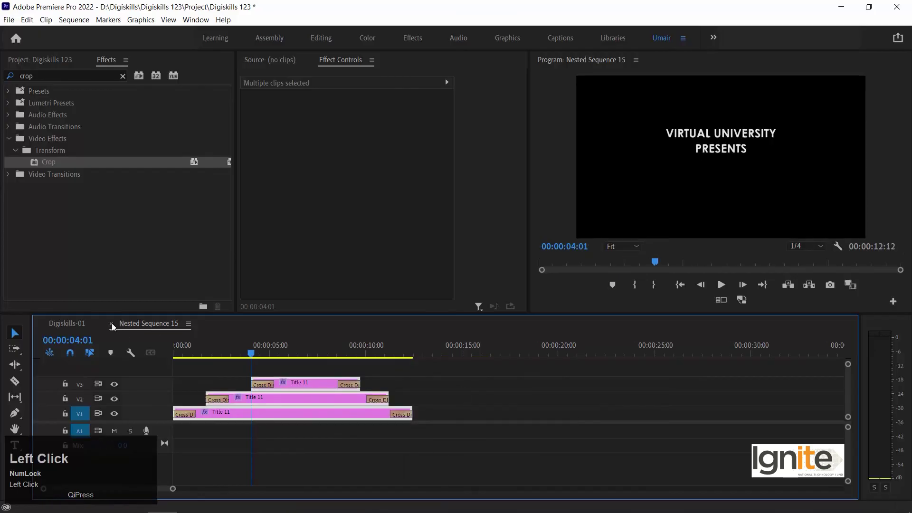
left_click(111, 323)
left_click(479, 359)
key("=")
key("=")
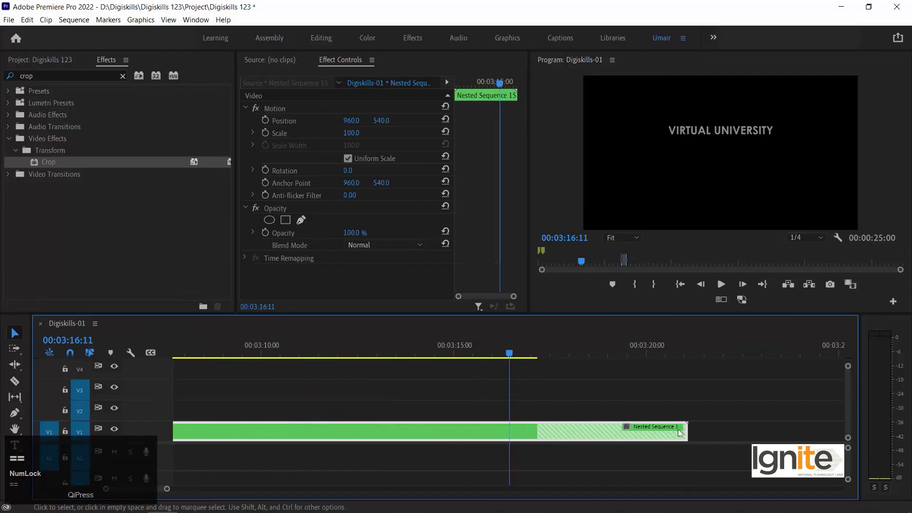
left_click_drag(686, 431, 642, 431)
left_click_drag(530, 439, 533, 439)
Step: Add Scale keyframes at the nested title clip's first frame, 00:03:04:17, and last frame, 00:03:17:02
key("minus")
key("minus")
key("minus")
key("Up")
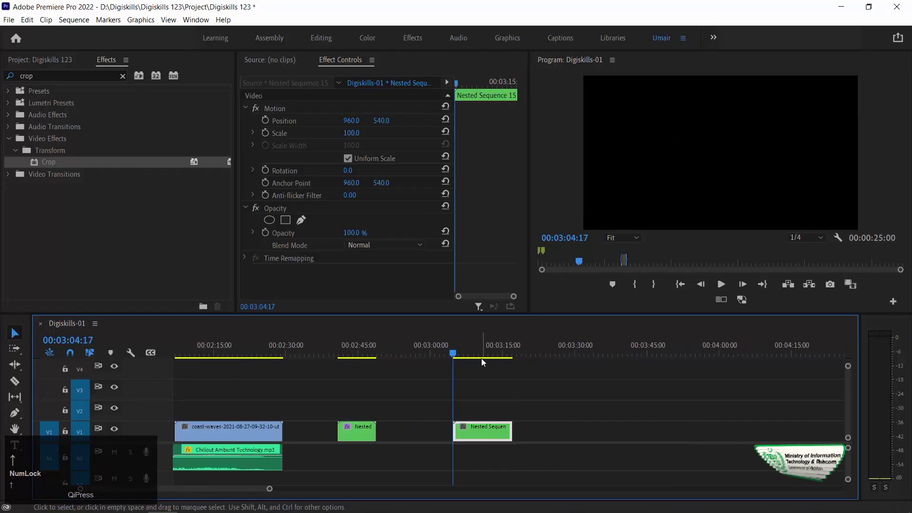
key("space")
key("space")
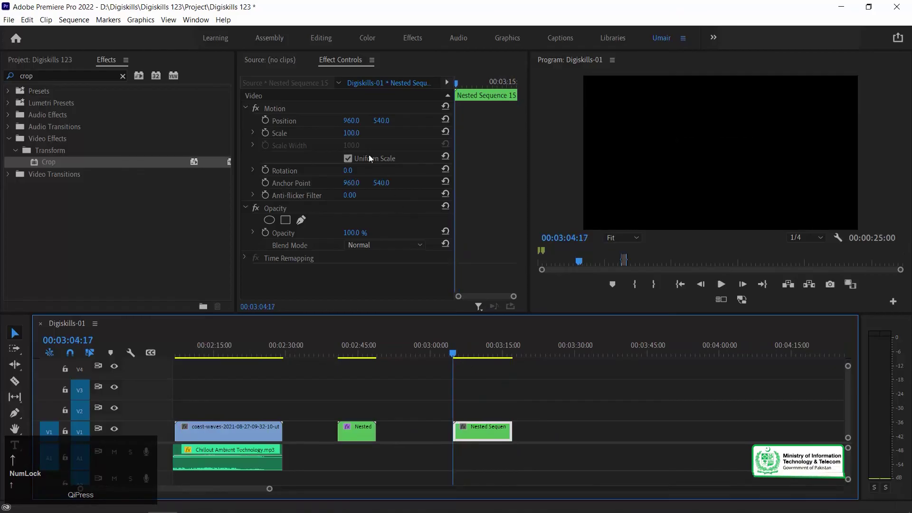
left_click(266, 134)
left_click(498, 354)
key("Down")
key("Left")
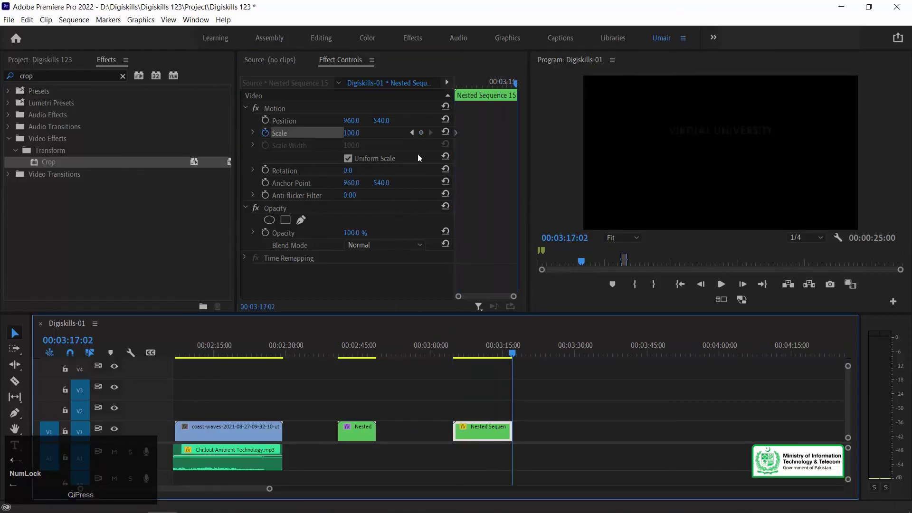
left_click(420, 132)
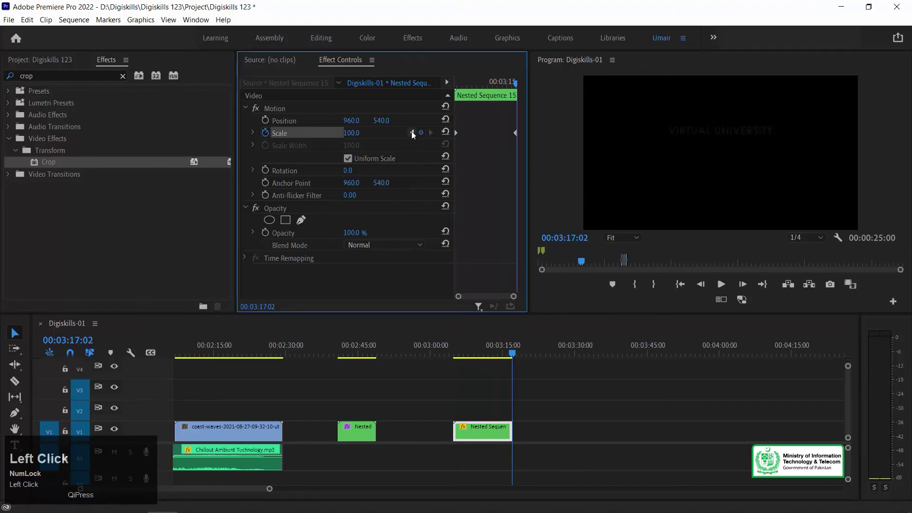
Step: Set the nested title's opening Scale keyframe to 70 and check the closing keyframe
left_click(352, 132)
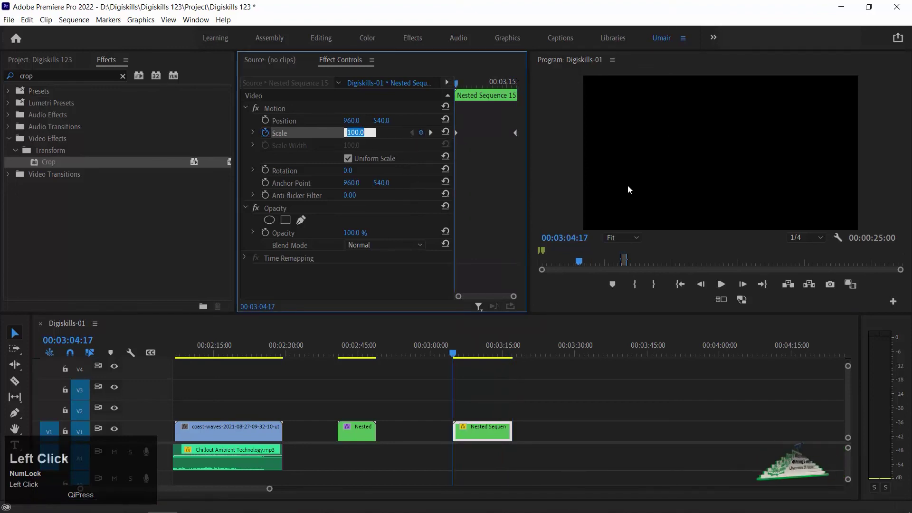
type("70")
key("Return")
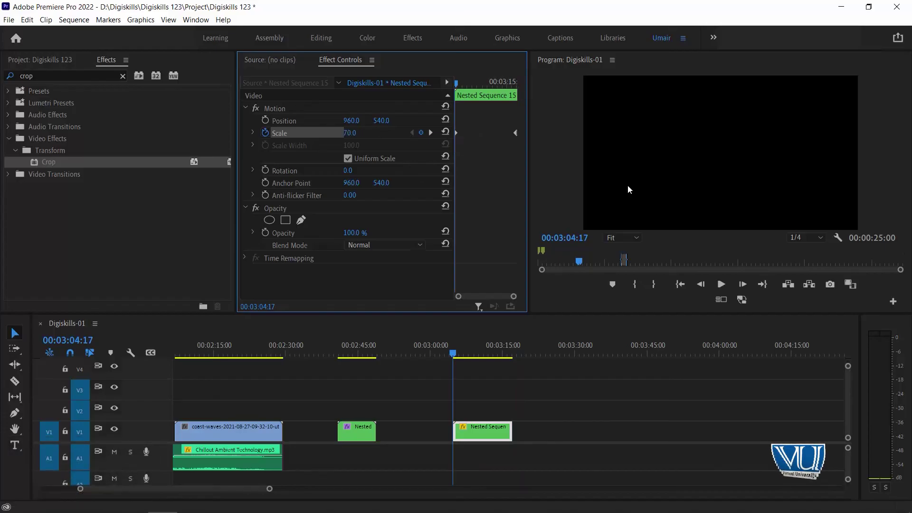
left_click(431, 132)
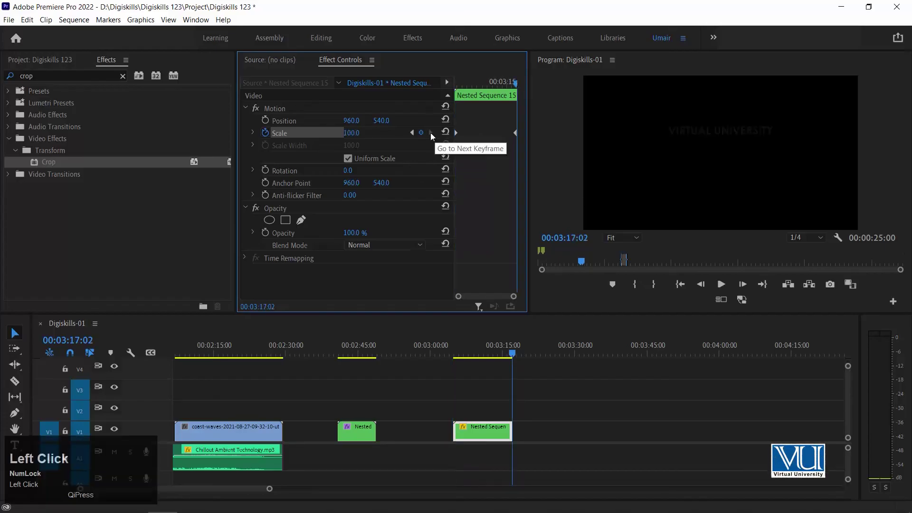
Step: Play the scaling title from its start in a maximized preview with the playback resolution set to Full
left_click(458, 352)
key("Up")
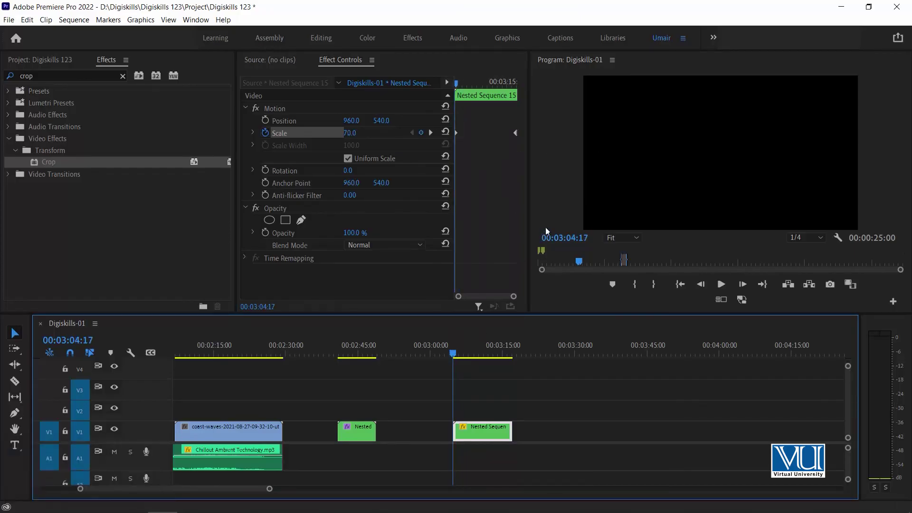
left_click(551, 166)
key("grave")
key("space")
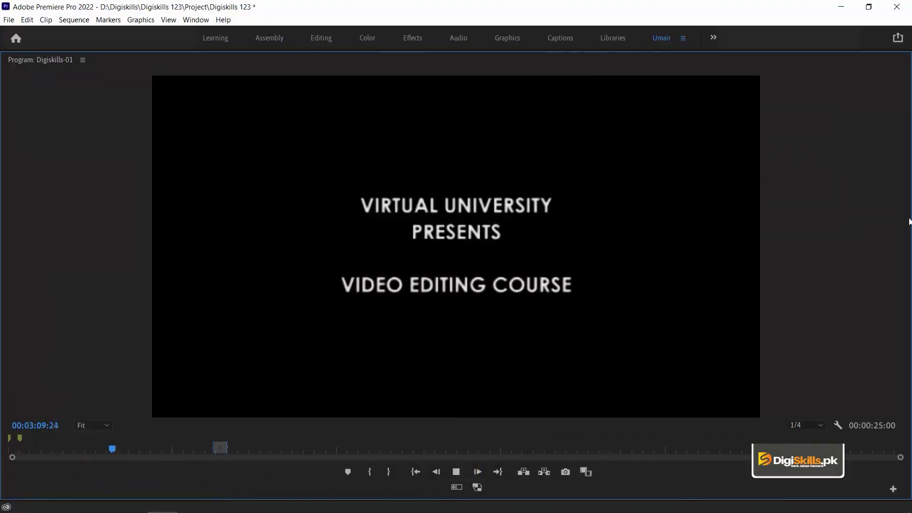
left_click(816, 423)
left_click(811, 435)
key("space")
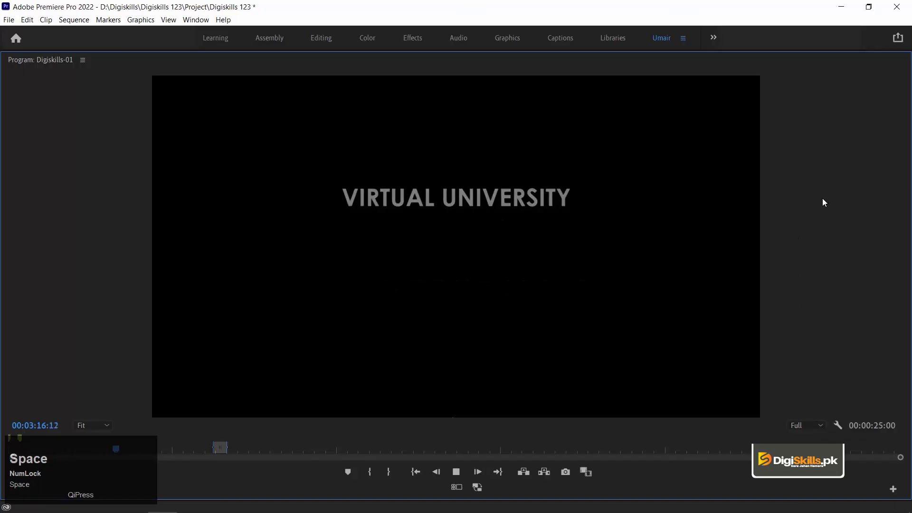
key("space")
key("grave")
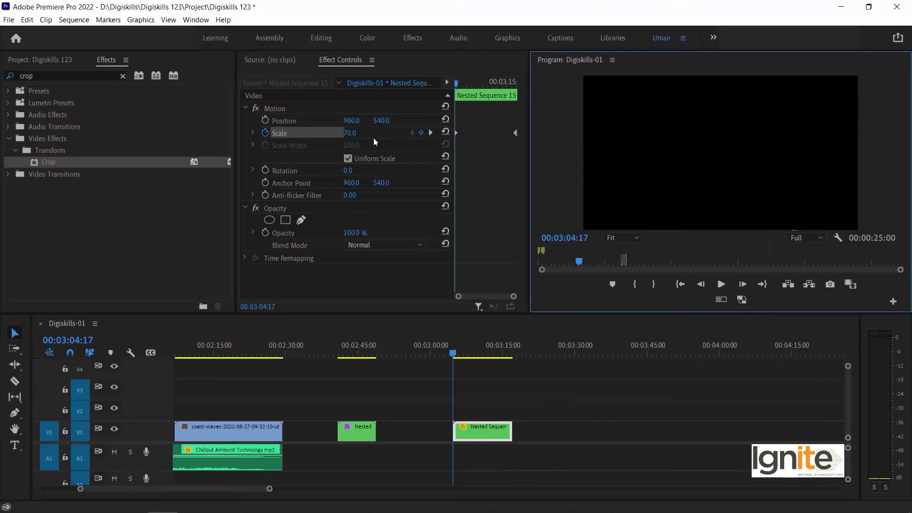
Step: Set the nested title's opening Scale keyframe to 50 and review the stronger zoom in a maximized preview
left_click(353, 134)
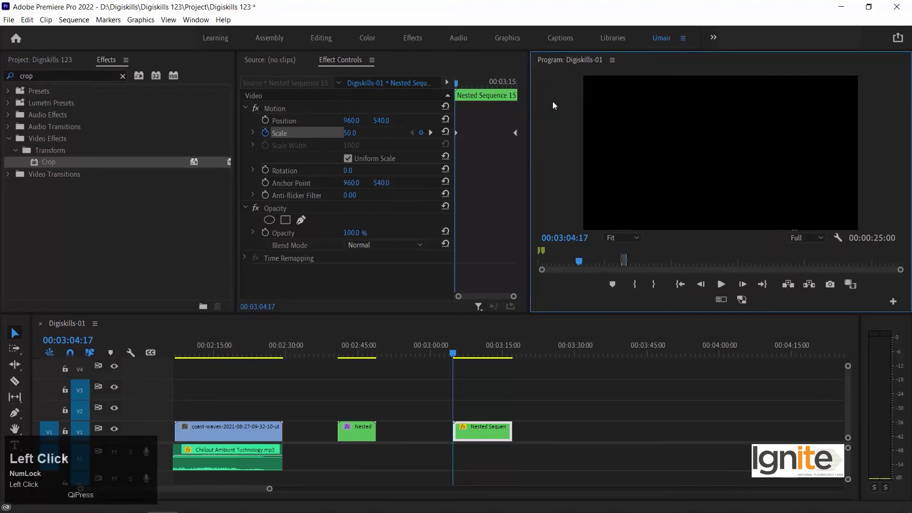
key("grave")
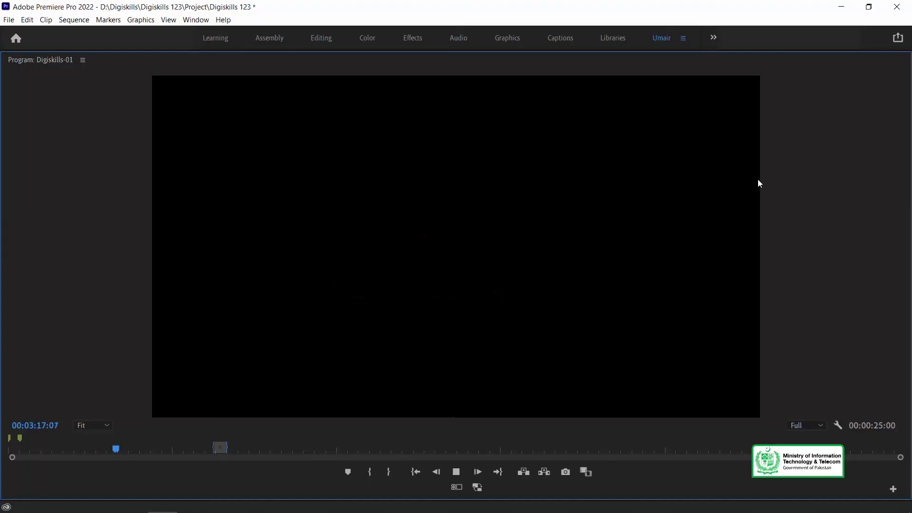
key("grave")
key("space")
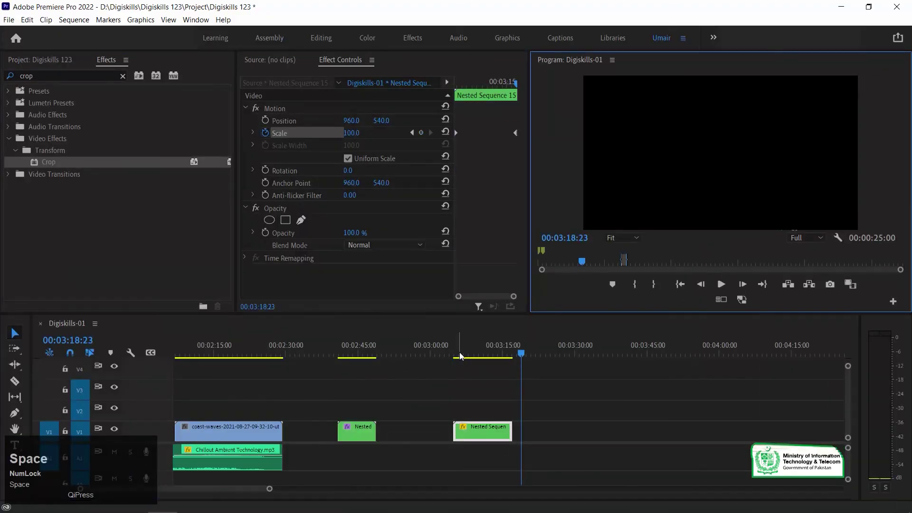
left_click(476, 354)
left_click_drag(477, 353, 481, 351)
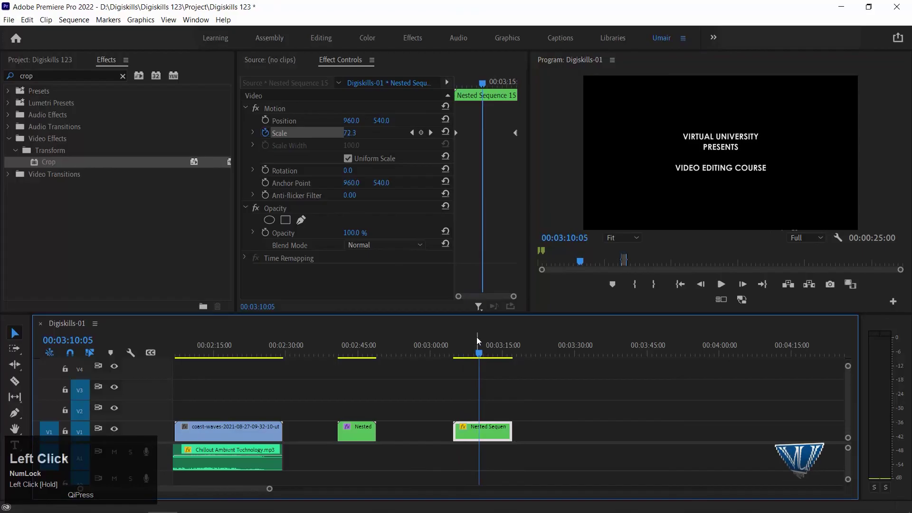